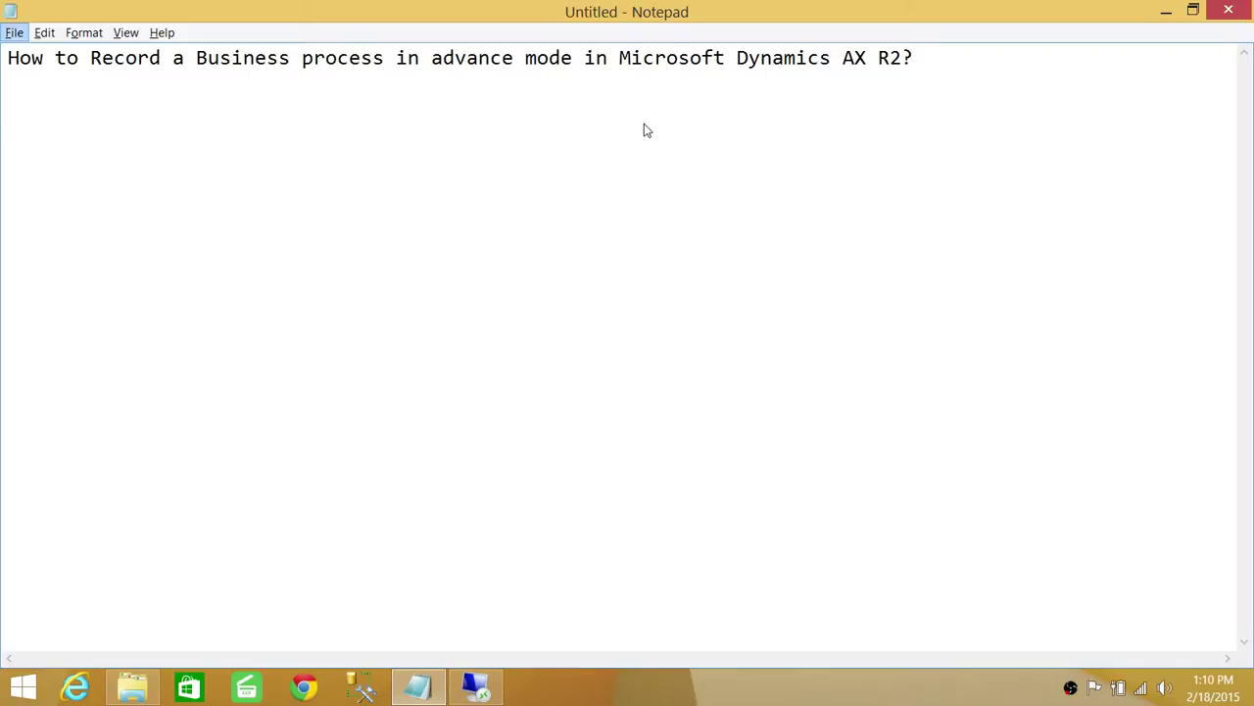
Switch from Notepad to the full-screen Dynamics AX remote session
{"action": "left_click", "coordinate": [475, 686]}
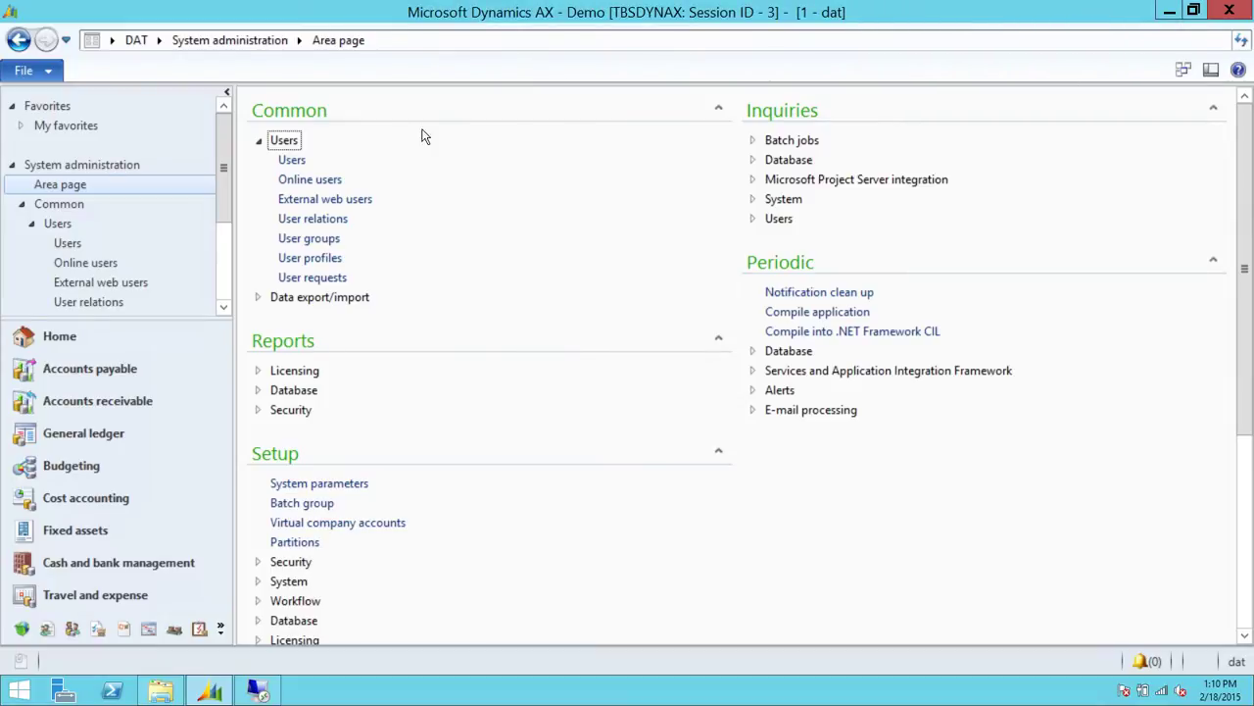
Collapse the Users group, then launch the Task recorder from File > Tools
{"action": "left_click", "coordinate": [260, 140]}
{"action": "left_click", "coordinate": [50, 78]}
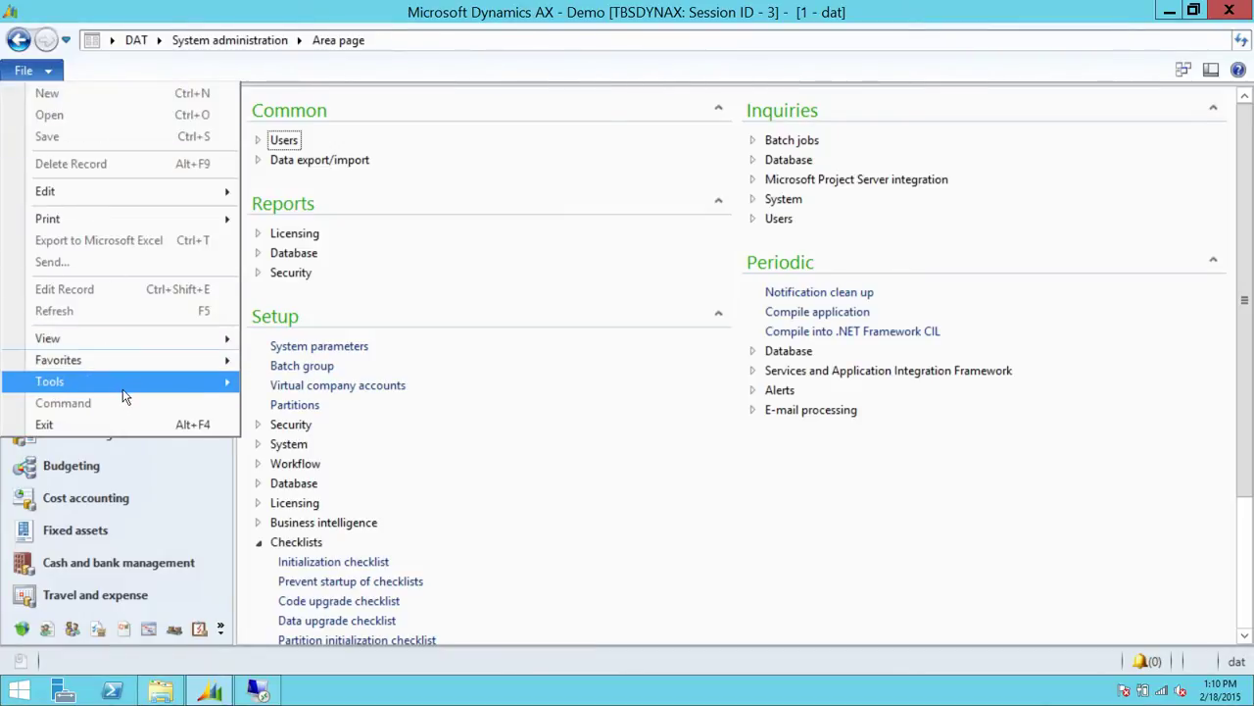
{"action": "mouse_move", "coordinate": [131, 394]}
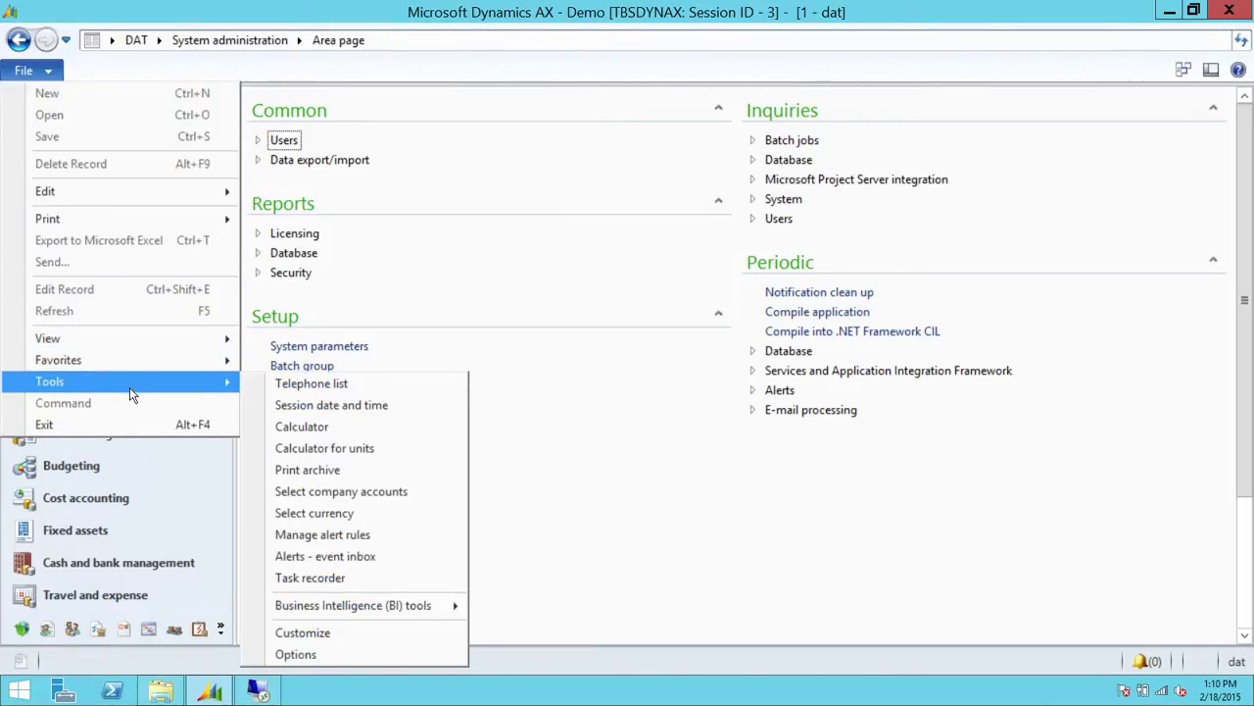
{"action": "left_click", "coordinate": [353, 584]}
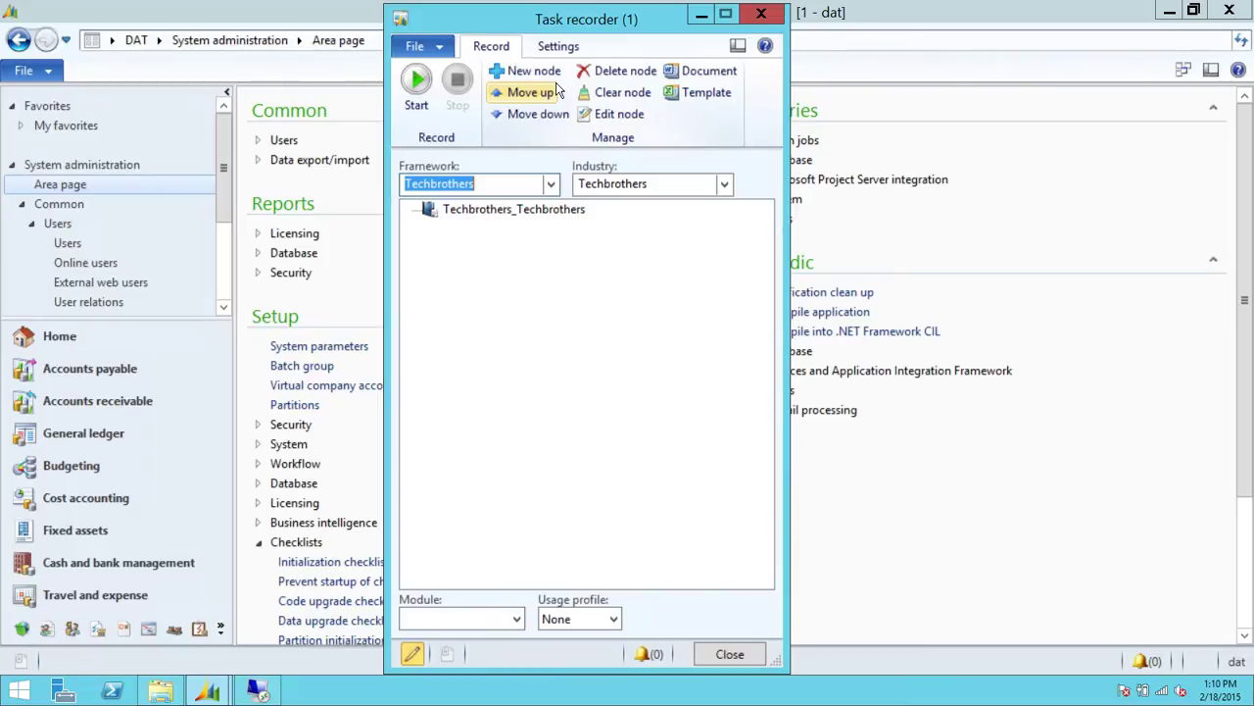
Check that the Task recorder parameters use recording path C:\DynamicsAX
{"action": "left_click", "coordinate": [564, 49]}
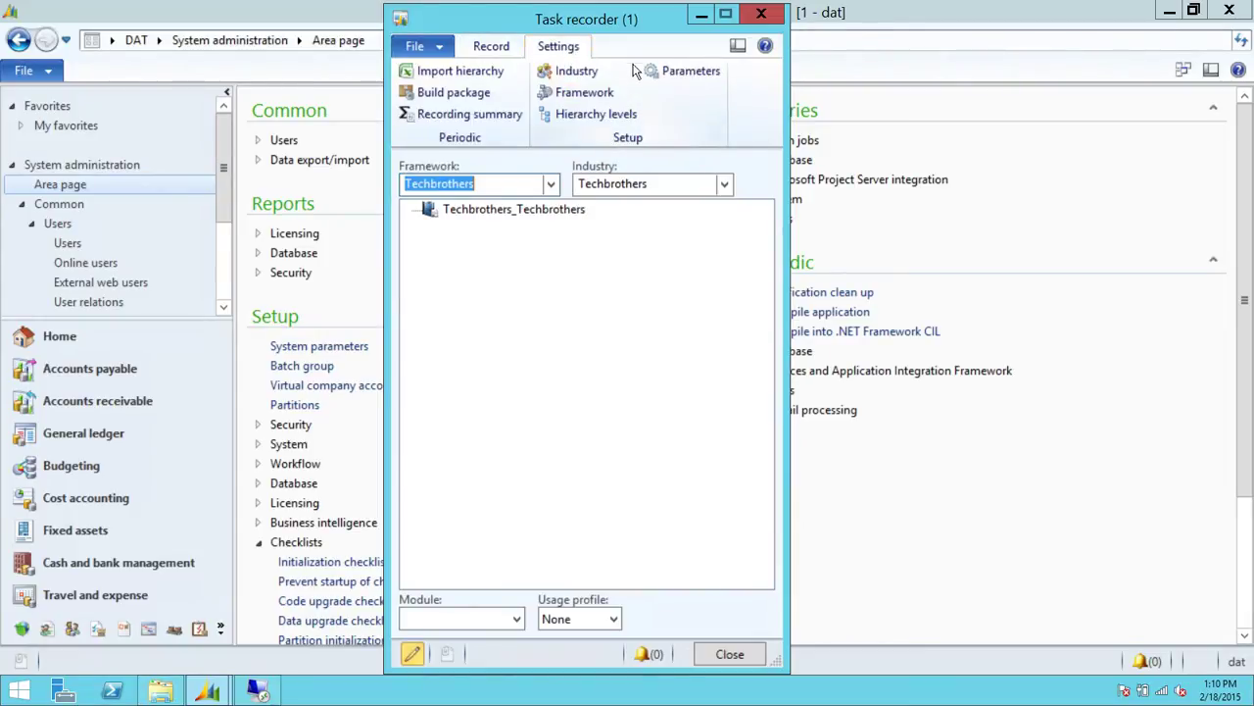
{"action": "left_click", "coordinate": [670, 75]}
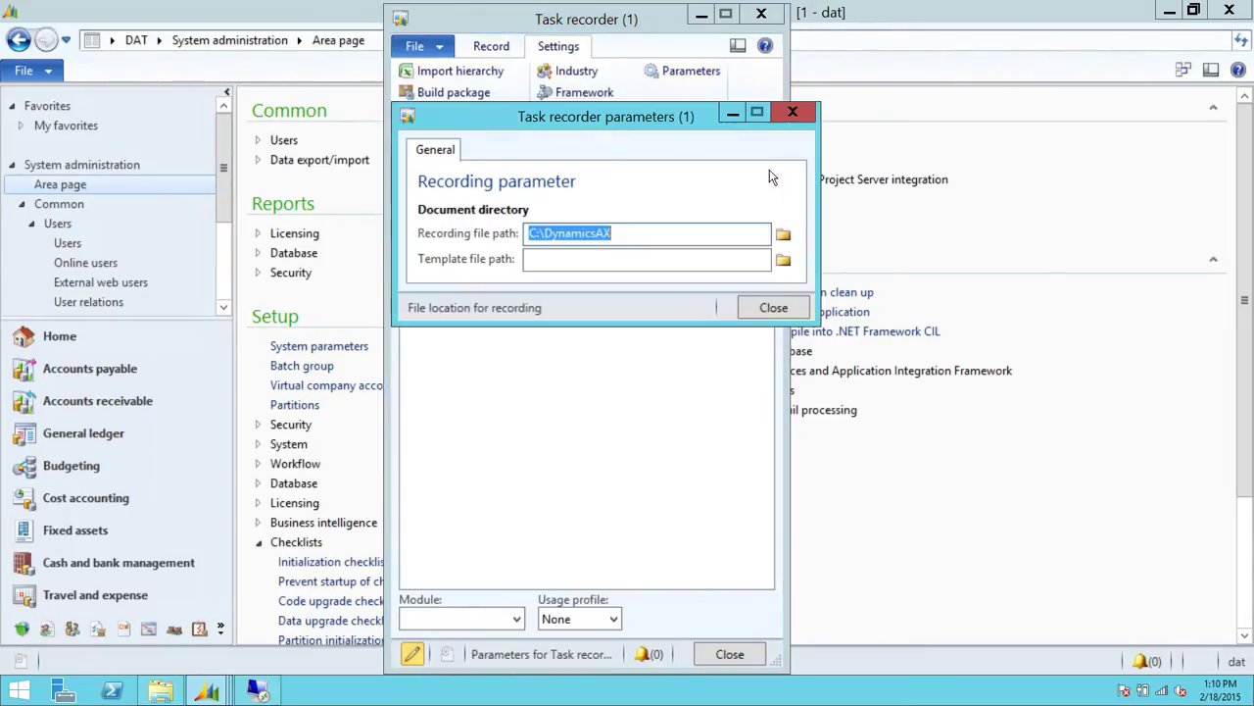
{"action": "left_click", "coordinate": [652, 232]}
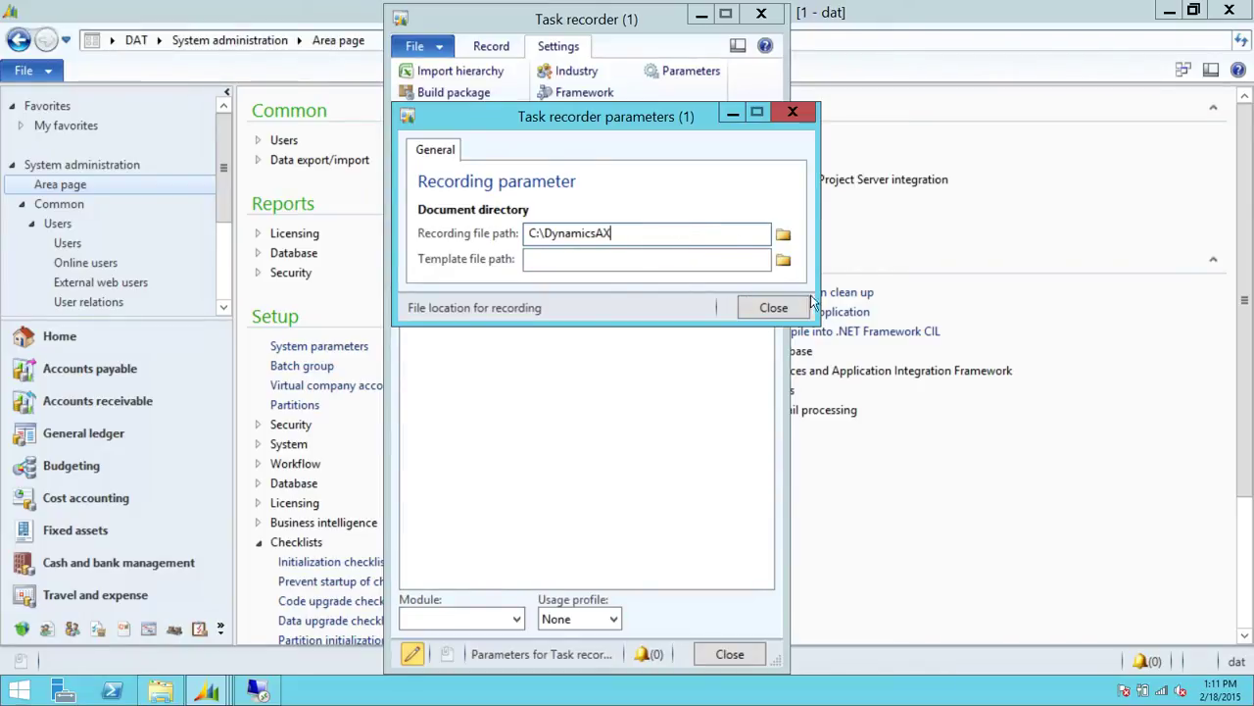
{"action": "left_click", "coordinate": [763, 308]}
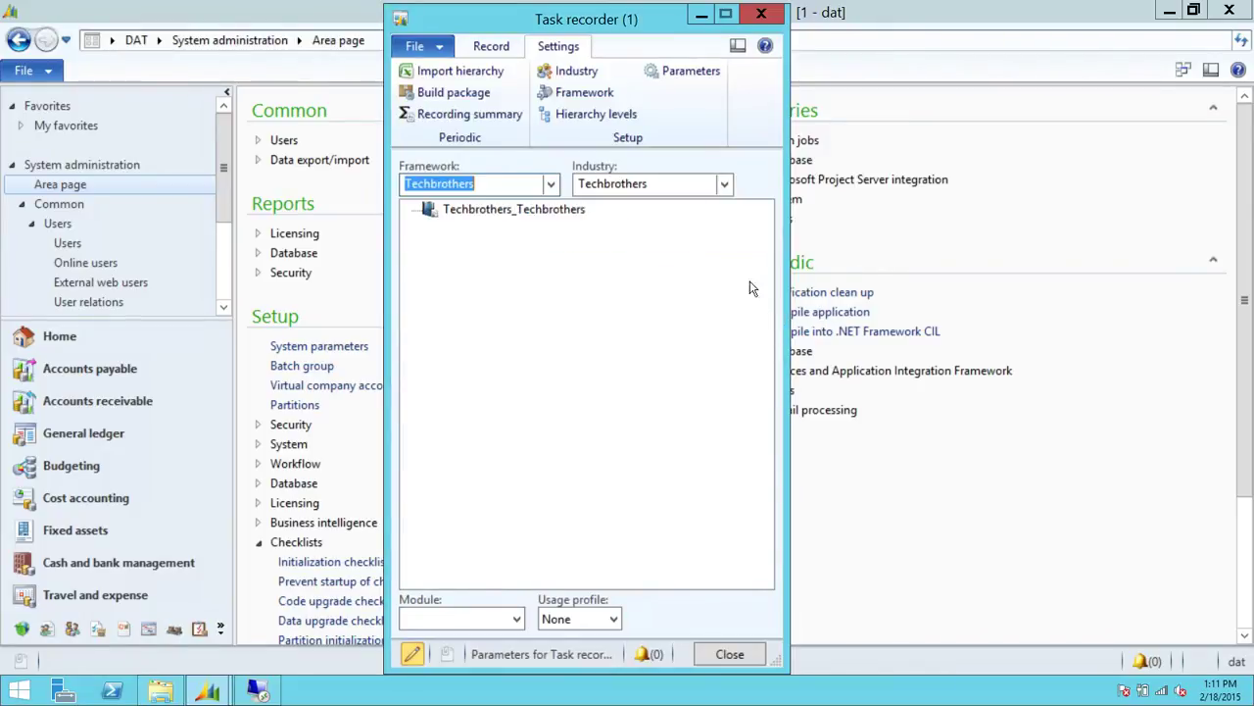
Review and close the Techbrothers industry and framework lists
{"action": "left_click", "coordinate": [576, 72]}
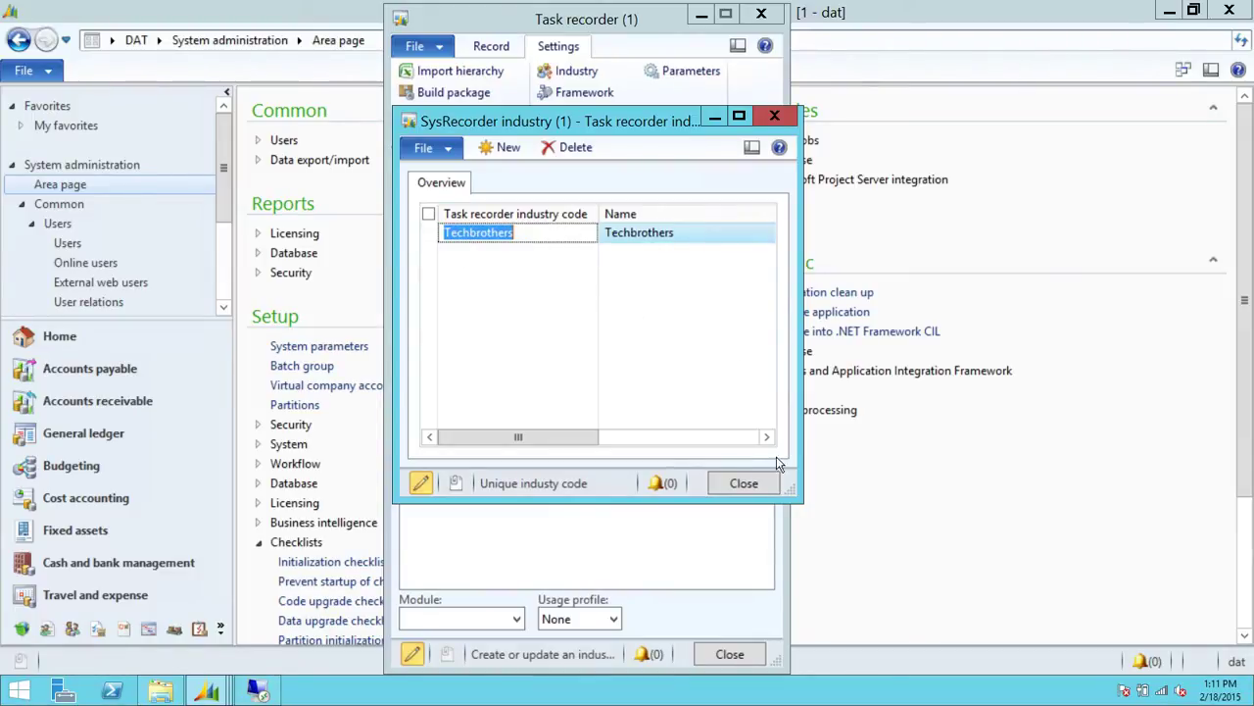
{"action": "left_click", "coordinate": [747, 484]}
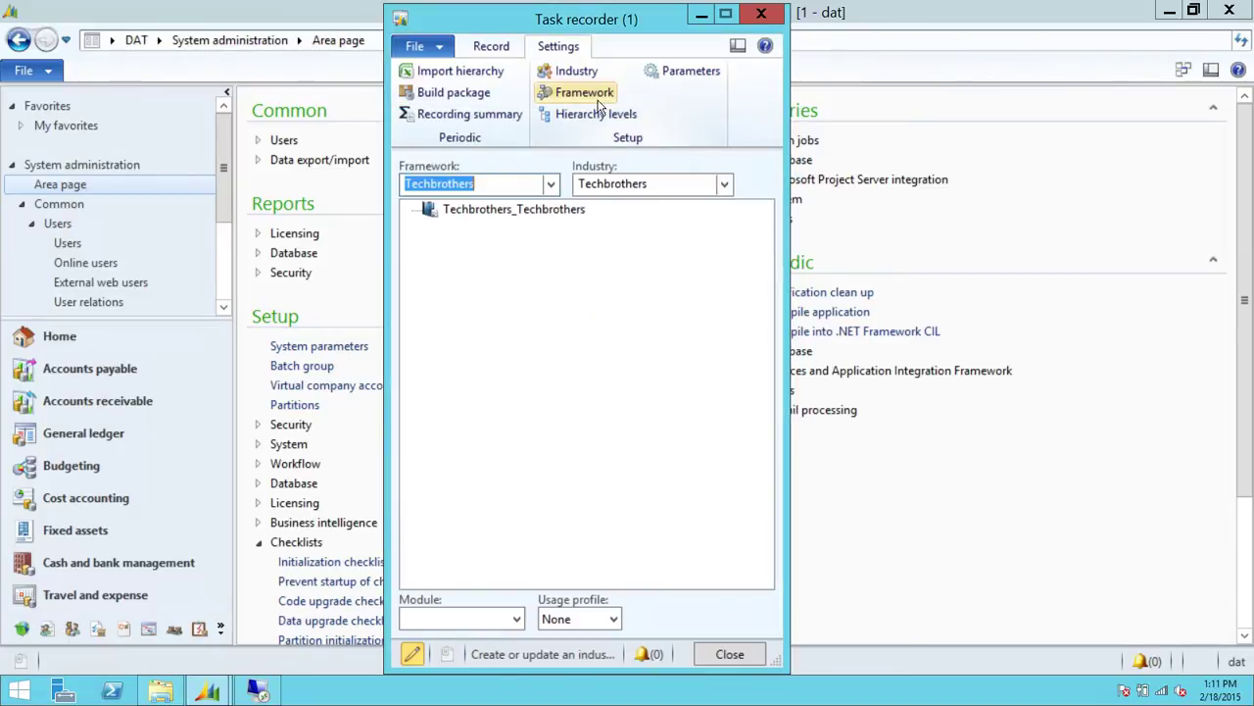
{"action": "left_click", "coordinate": [594, 96]}
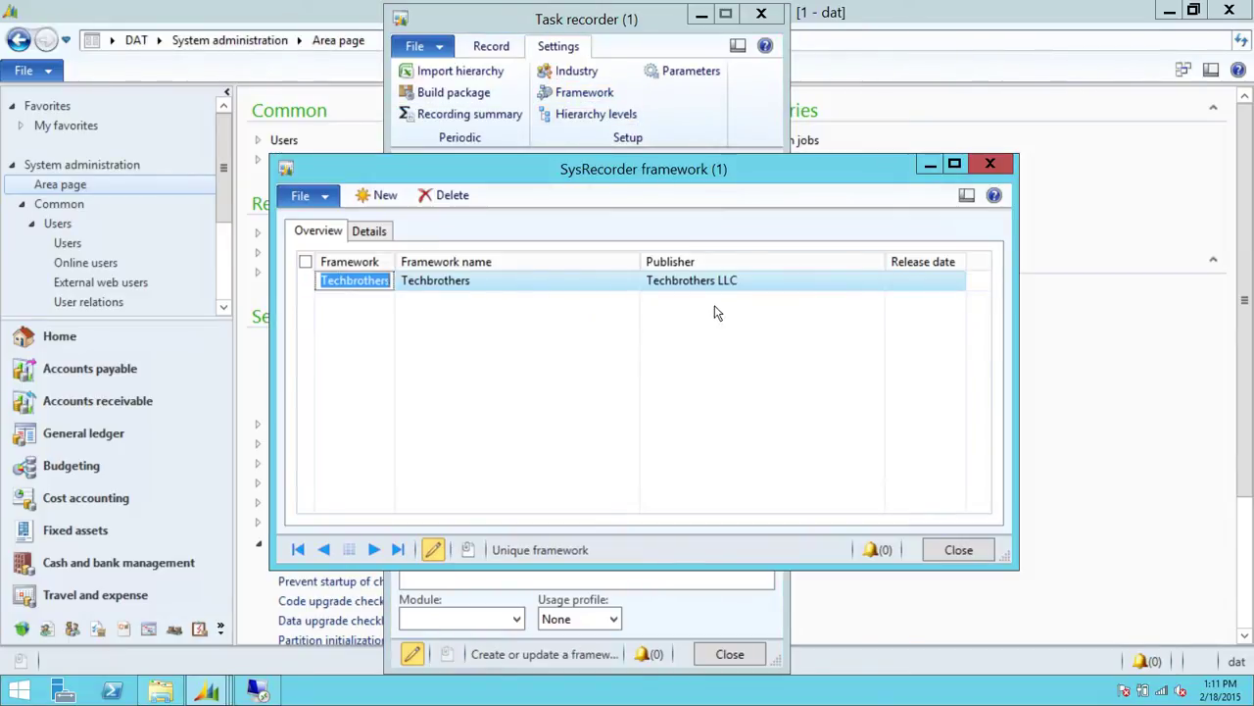
{"action": "left_click", "coordinate": [959, 550]}
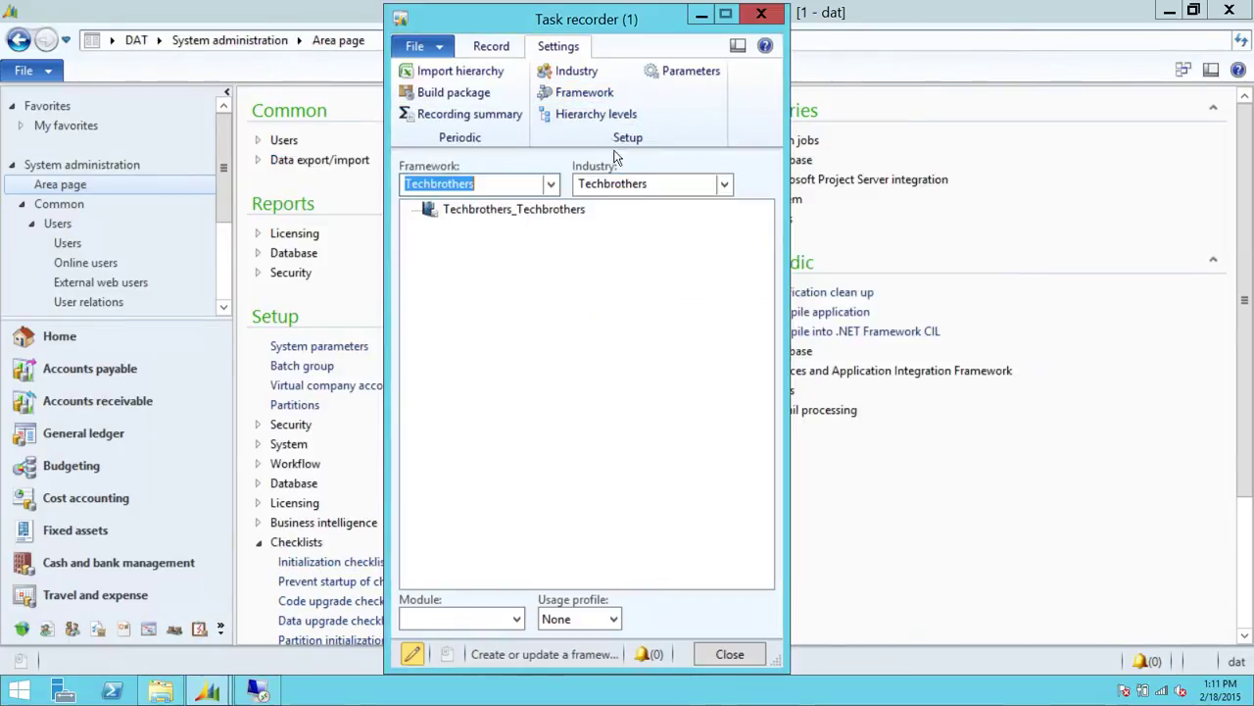
{"action": "left_click", "coordinate": [591, 118]}
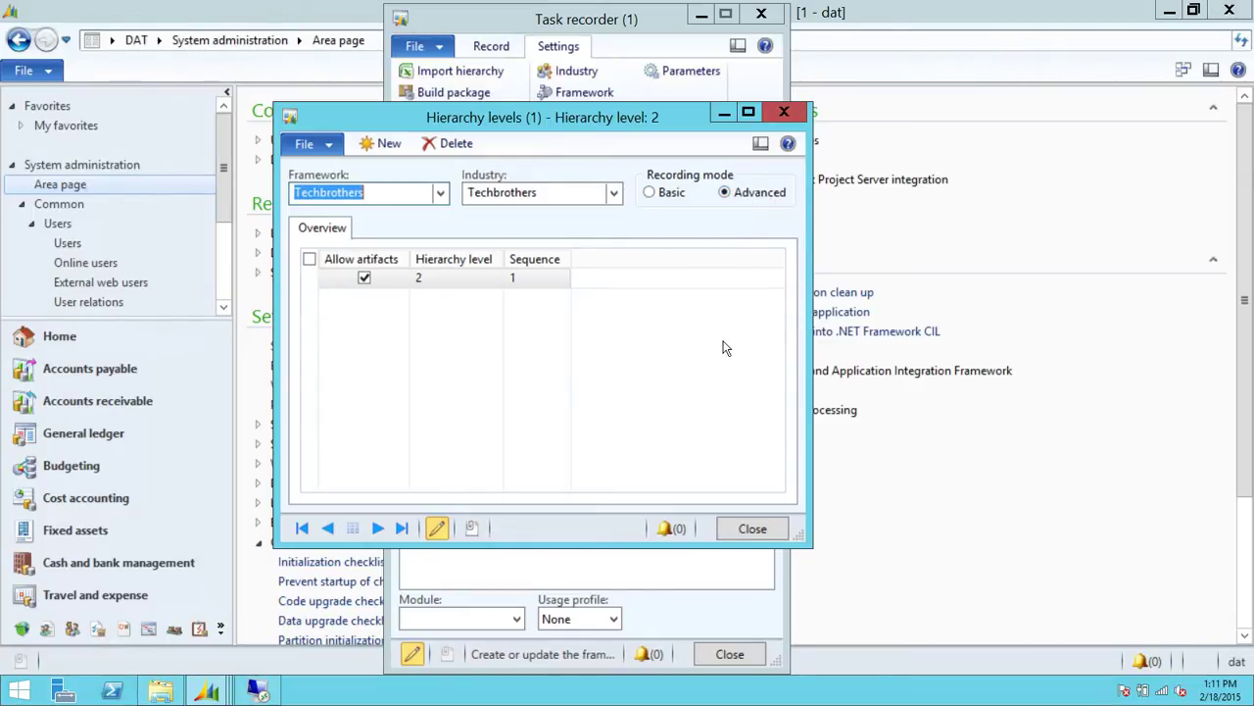
{"action": "left_click", "coordinate": [757, 529]}
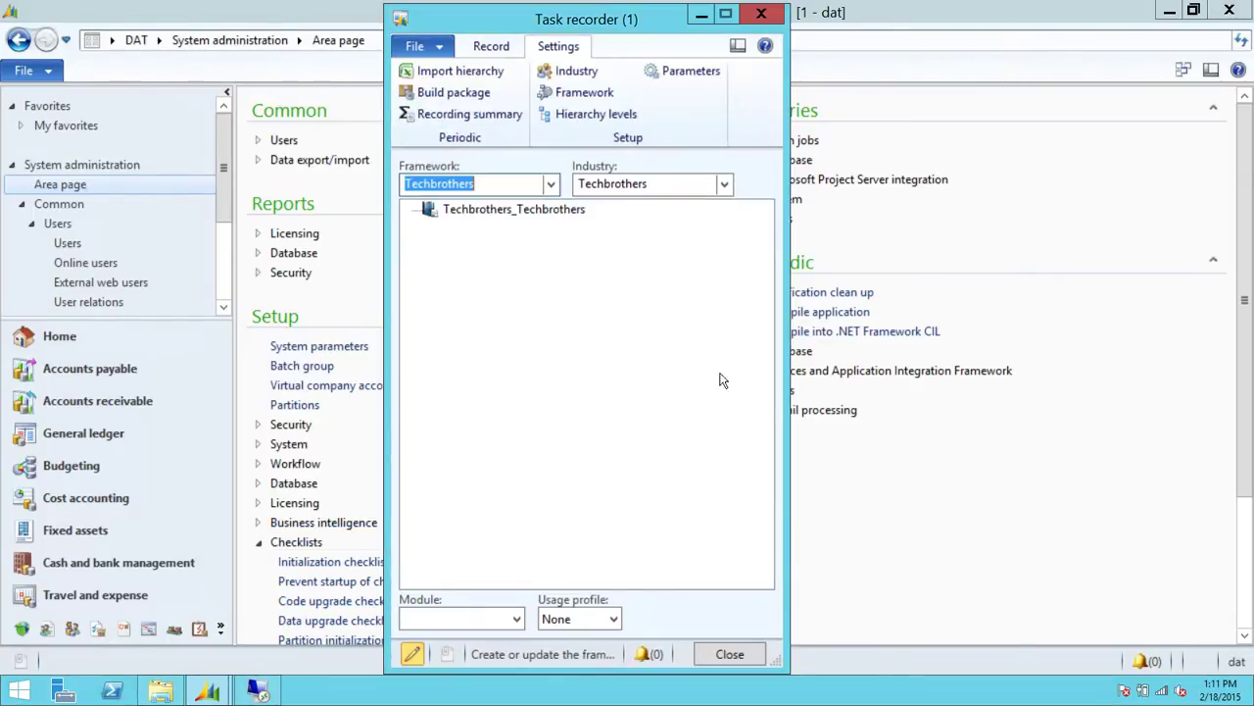
Return to the Record tab and select the Techbrothers_Techbrothers node
{"action": "left_click", "coordinate": [492, 46]}
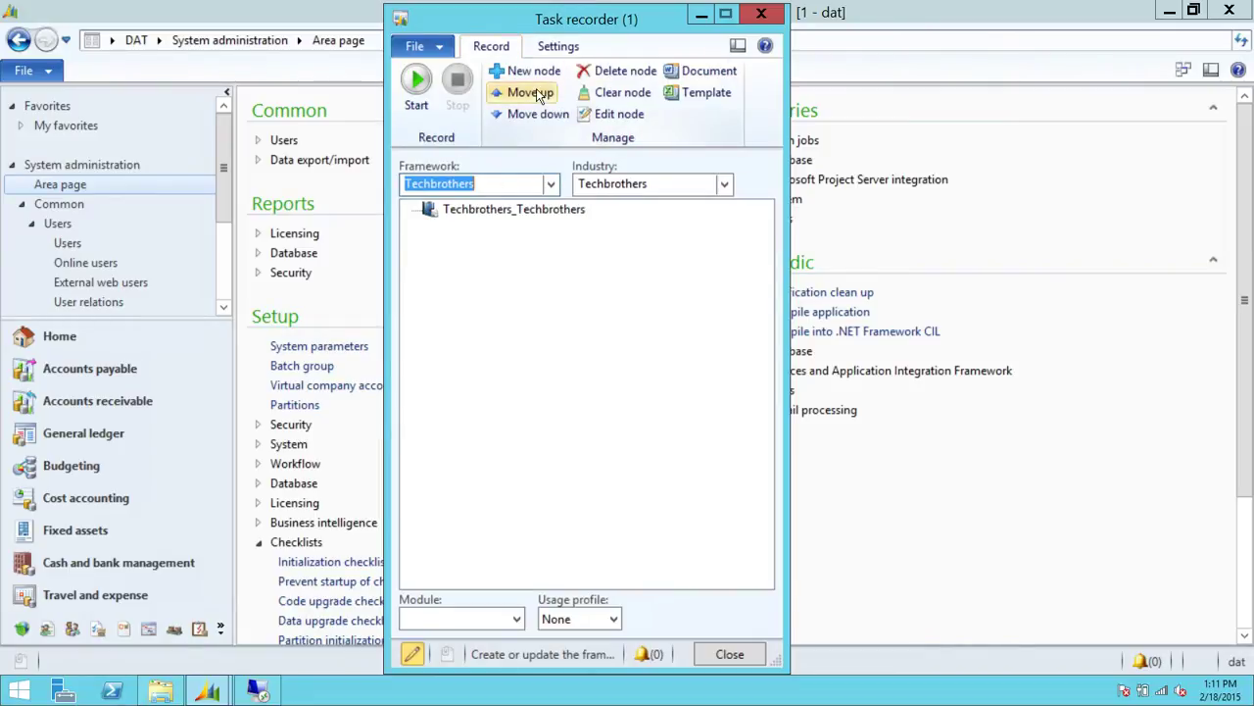
{"action": "left_click", "coordinate": [527, 209]}
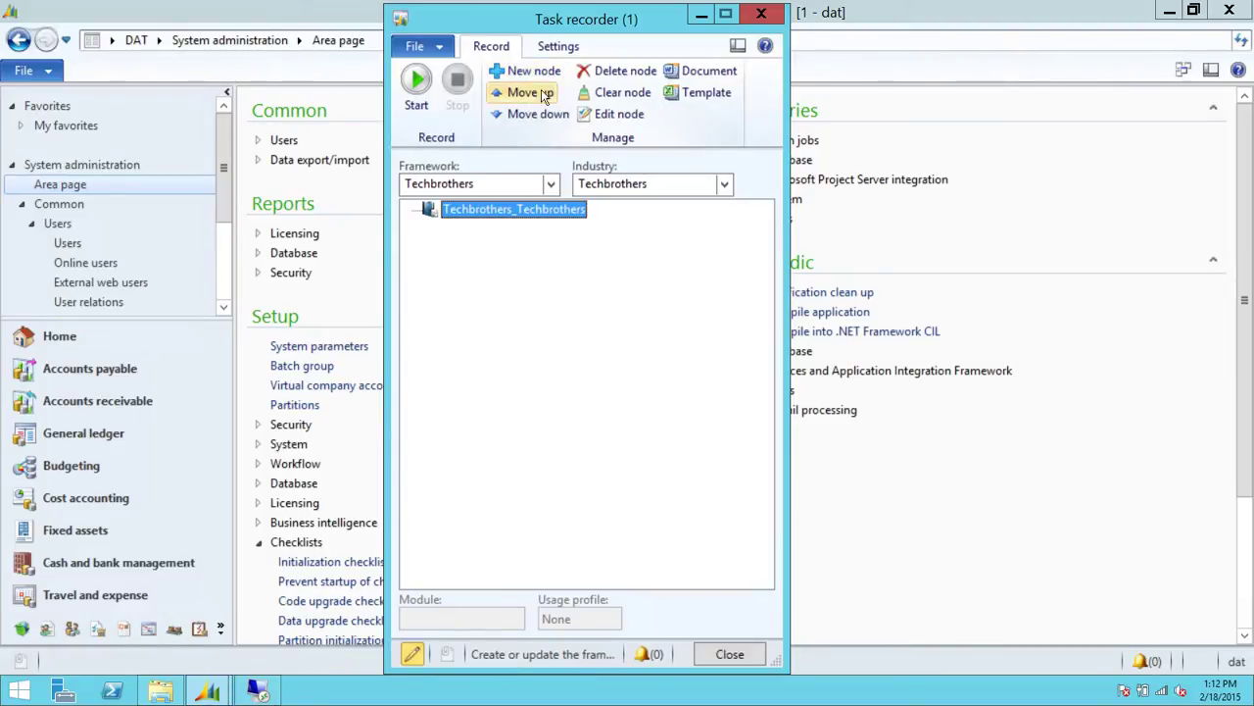
Create a new child node named UserSetup under Techbrothers_Techbrothers
{"action": "left_click", "coordinate": [537, 71]}
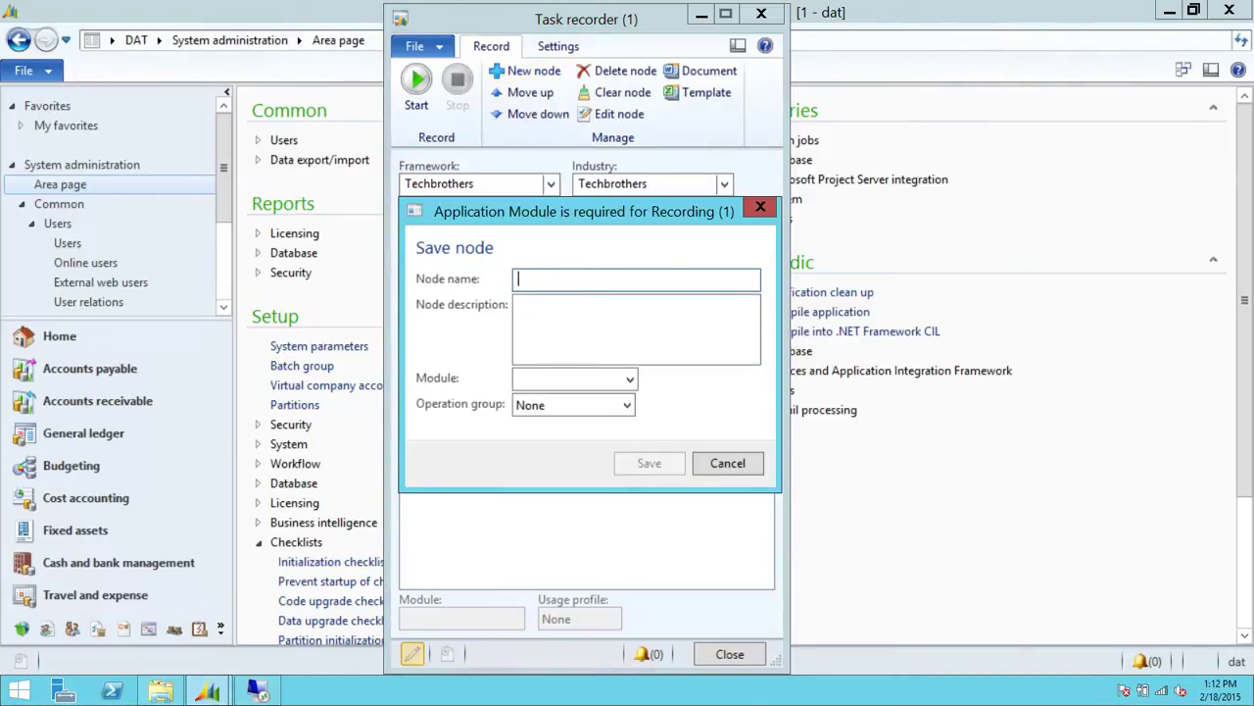
{"action": "type", "text": "Create User"}
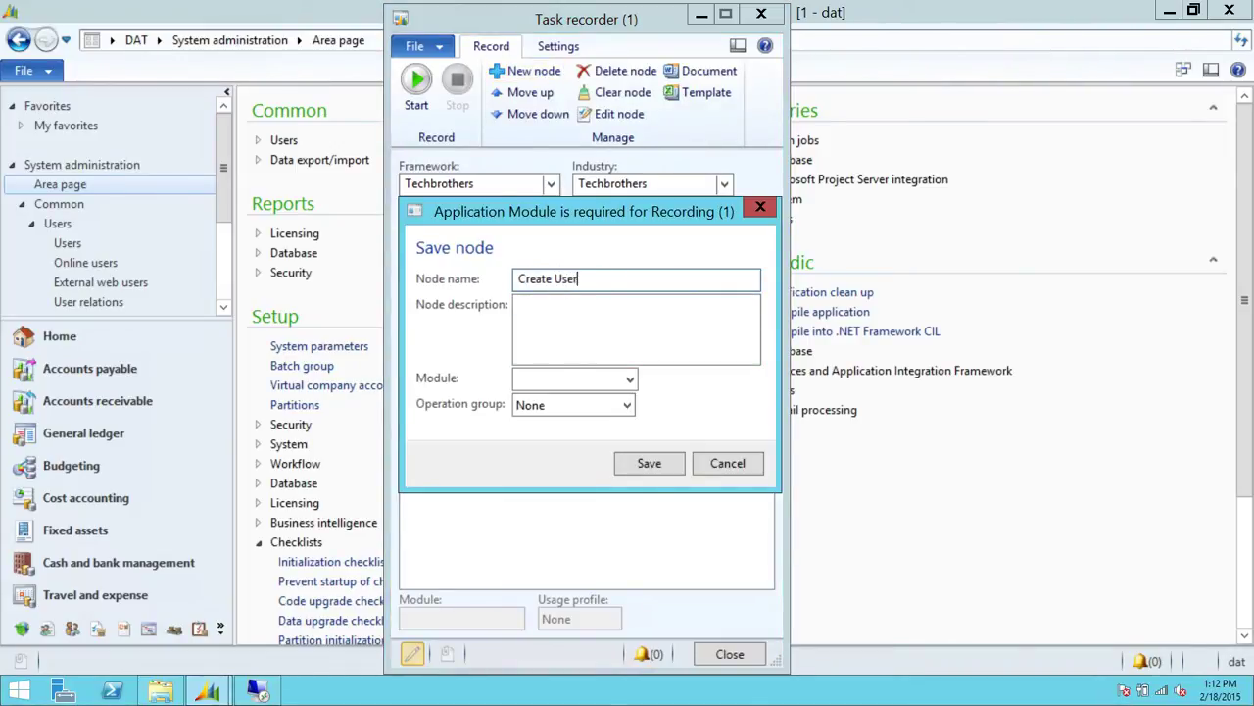
{"action": "key", "text": "BackSpace"}
{"action": "key", "text": "BackSpace"}
{"action": "key", "text": "BackSpace"}
{"action": "key", "text": "BackSpace"}
{"action": "key", "text": "BackSpace"}
{"action": "key", "text": "BackSpace"}
{"action": "key", "text": "BackSpace"}
{"action": "key", "text": "BackSpace"}
{"action": "key", "text": "BackSpace"}
{"action": "key", "text": "BackSpace"}
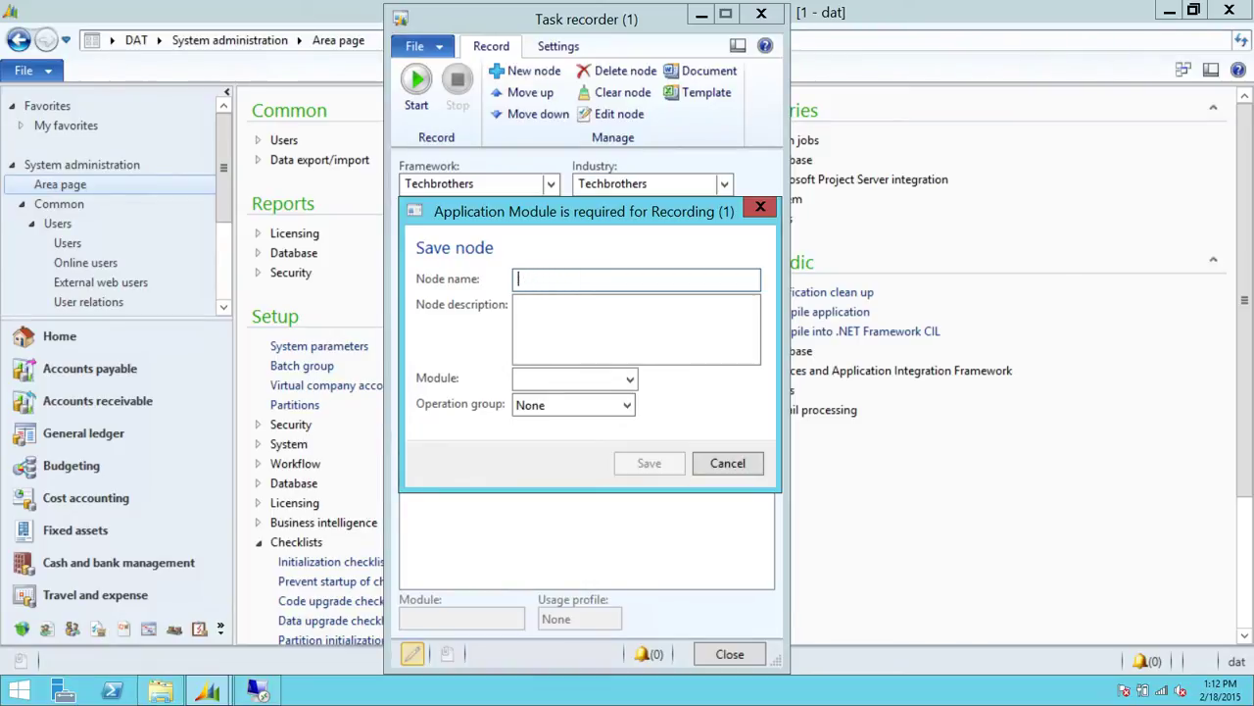
{"action": "type", "text": "User"}
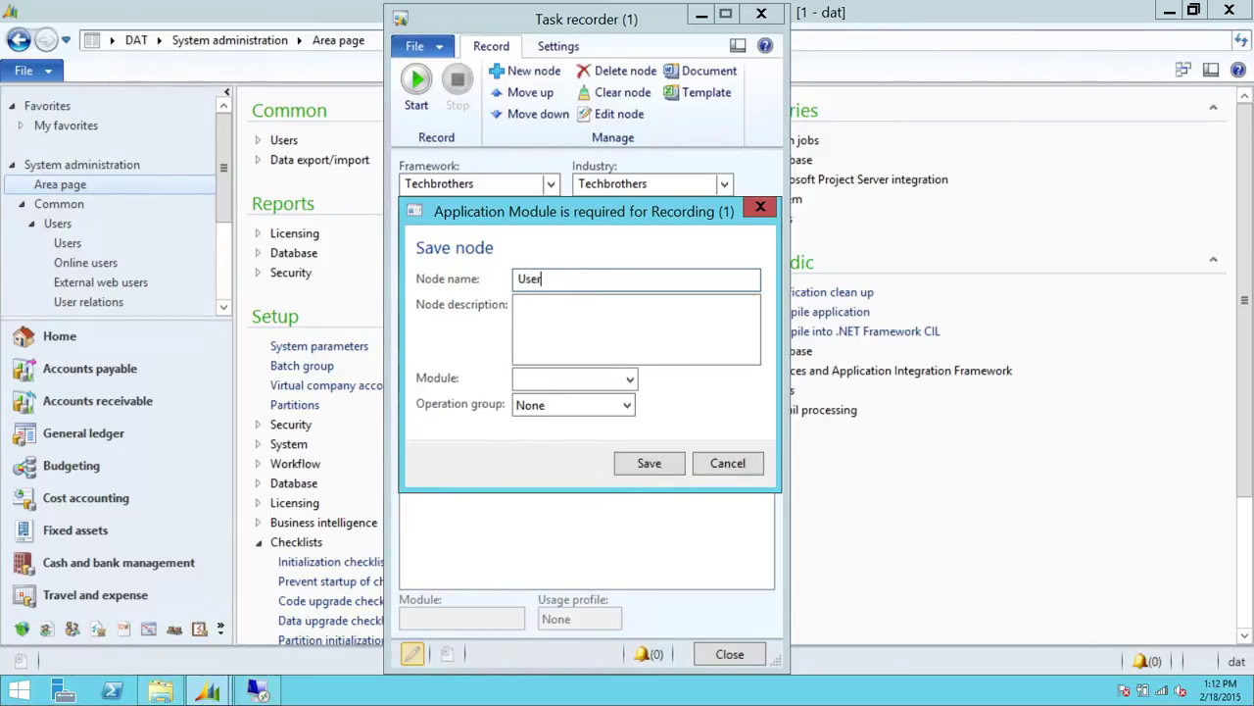
{"action": "type", "text": "Setup"}
Set module System and operation group Supporting process, then save the node
{"action": "left_click", "coordinate": [631, 379]}
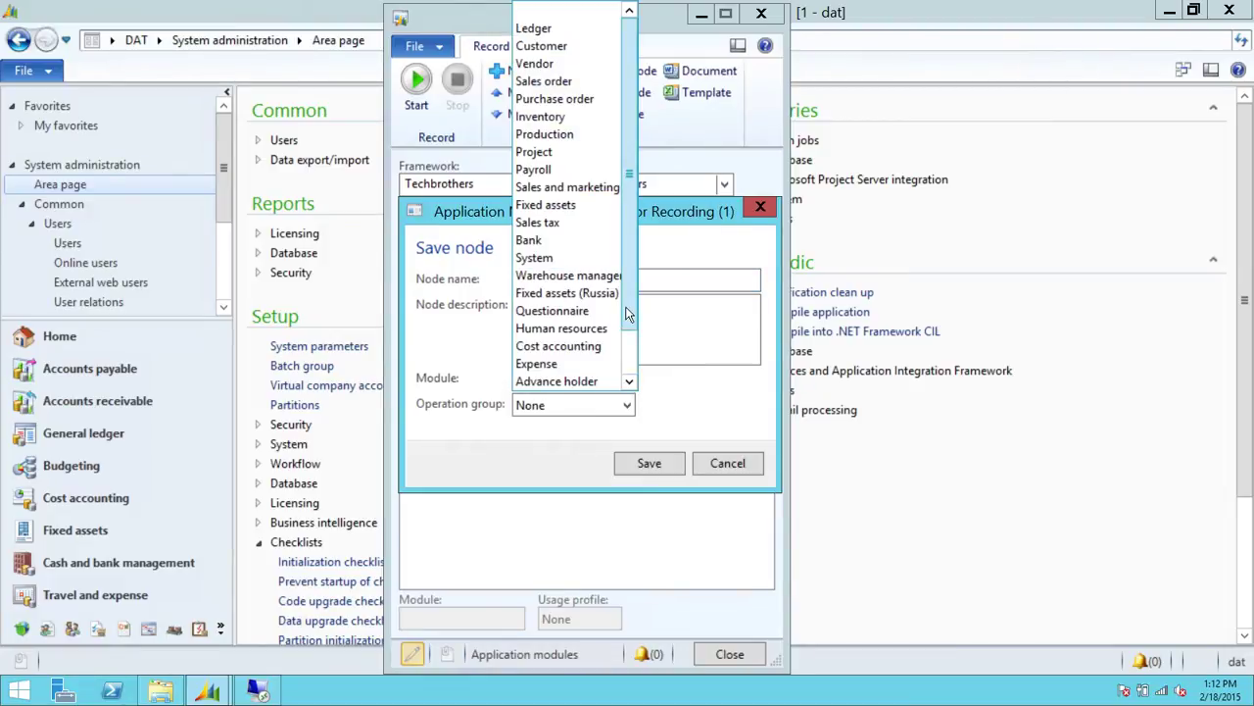
{"action": "scroll", "coordinate": [628, 341], "scroll_direction": "down", "scroll_amount": 1}
{"action": "scroll", "coordinate": [627, 341], "scroll_direction": "down", "scroll_amount": 1}
{"action": "scroll", "coordinate": [632, 314], "scroll_direction": "up", "scroll_amount": 3}
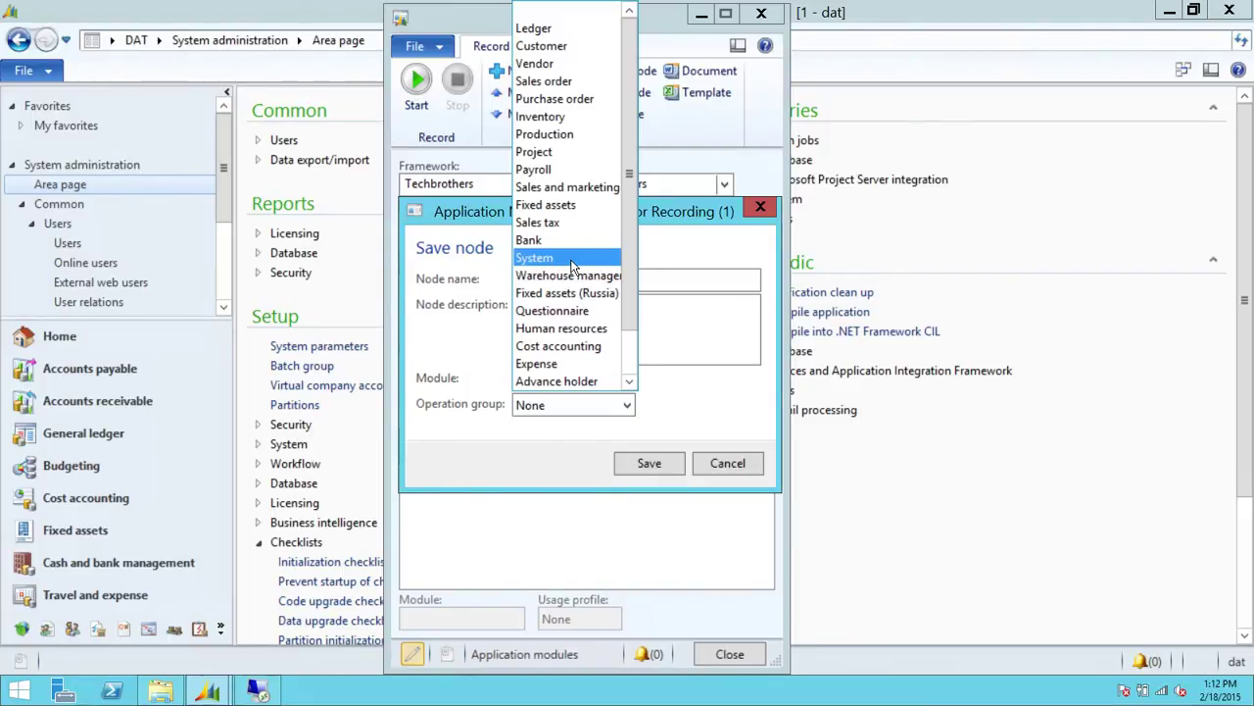
{"action": "left_click", "coordinate": [573, 259]}
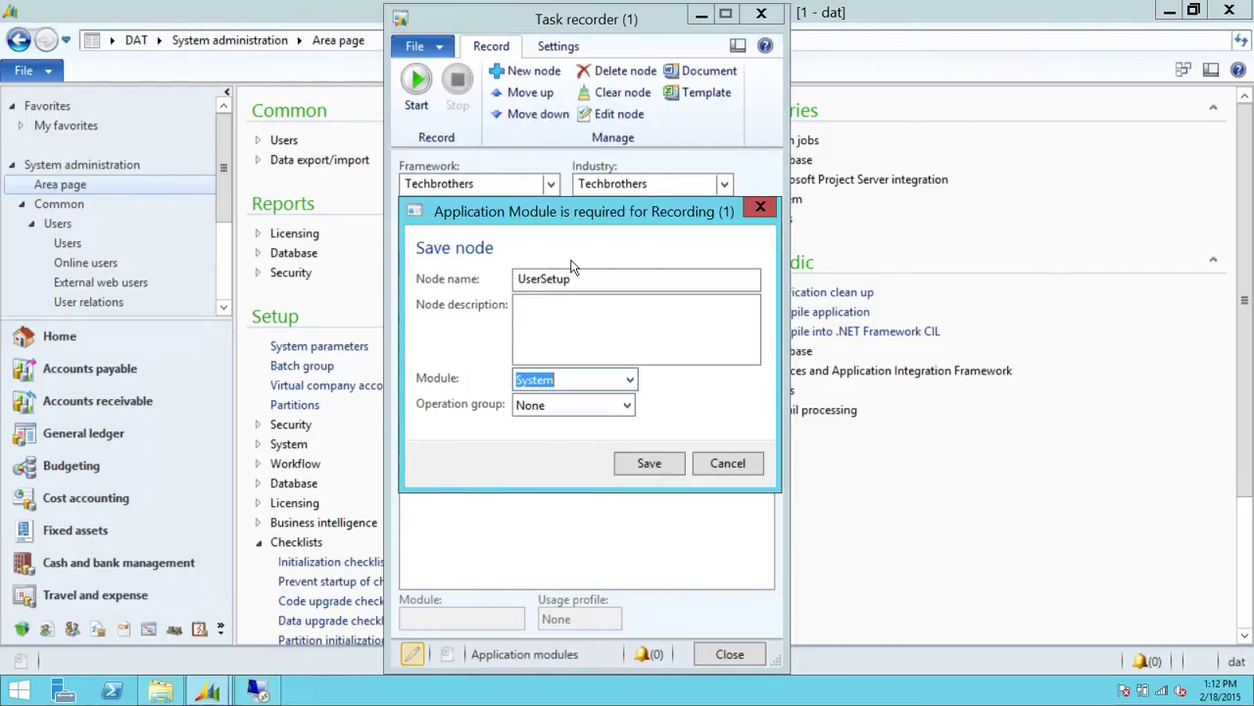
{"action": "left_click", "coordinate": [627, 405]}
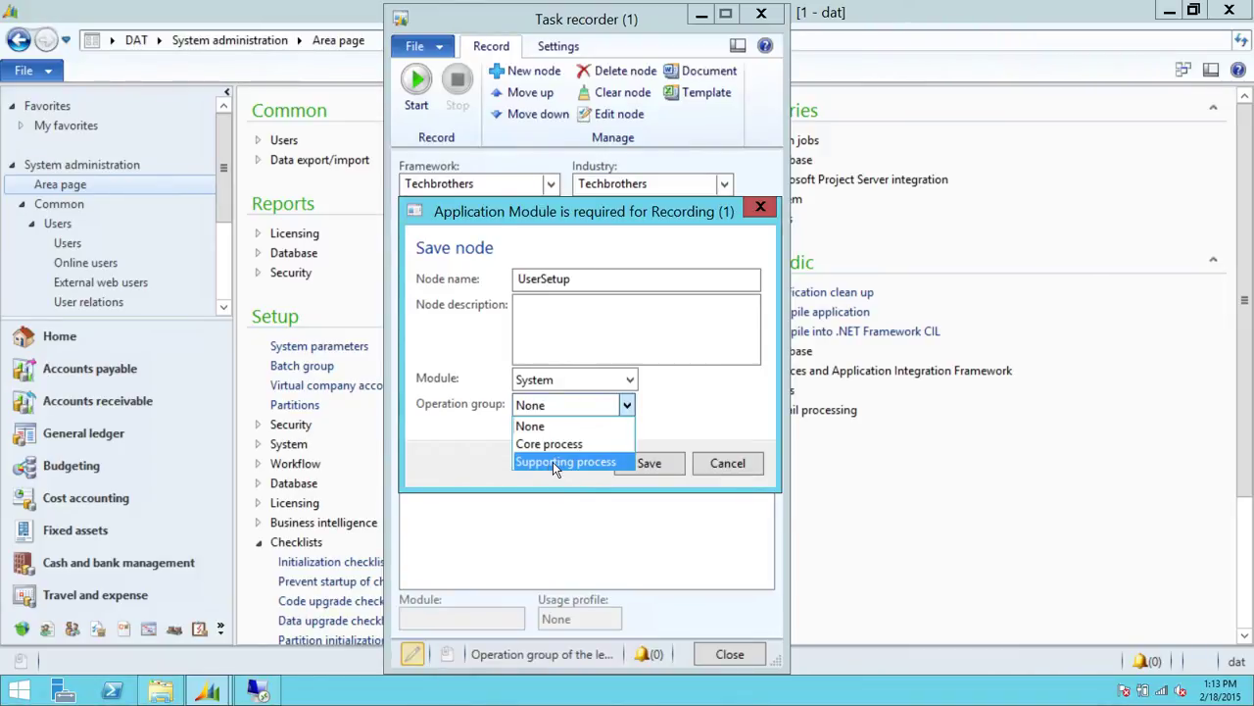
{"action": "left_click", "coordinate": [551, 463]}
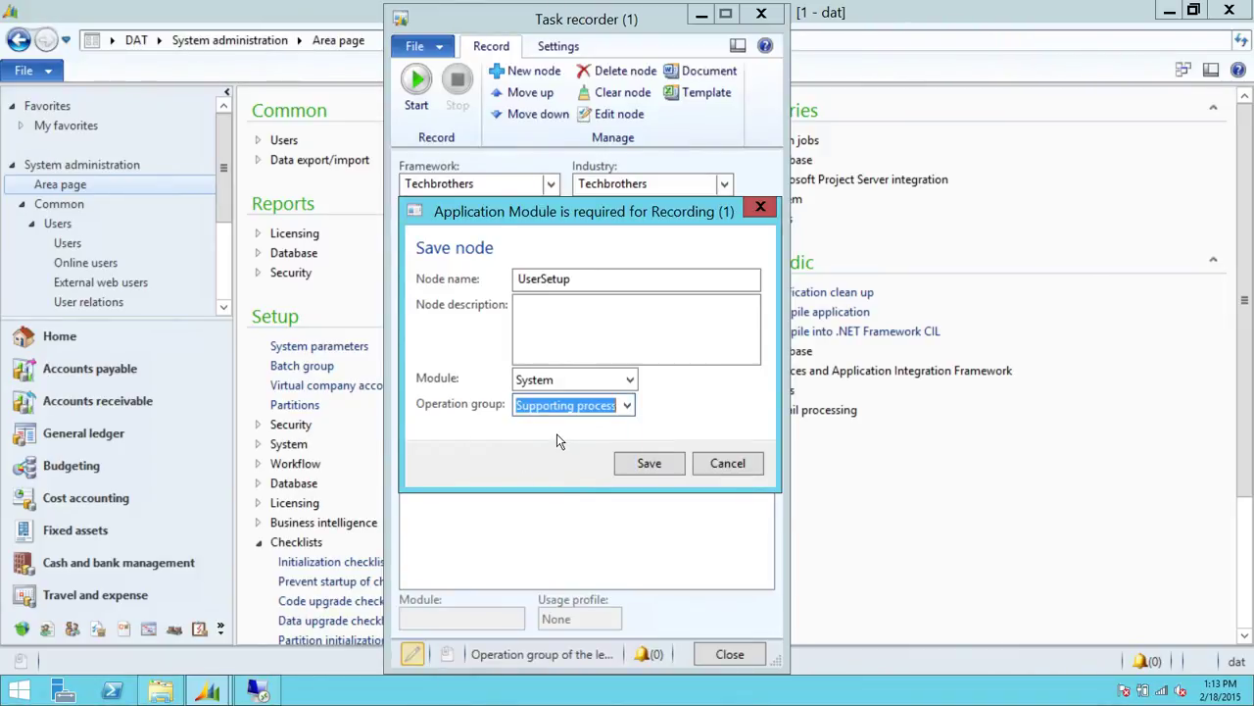
{"action": "left_click", "coordinate": [628, 406]}
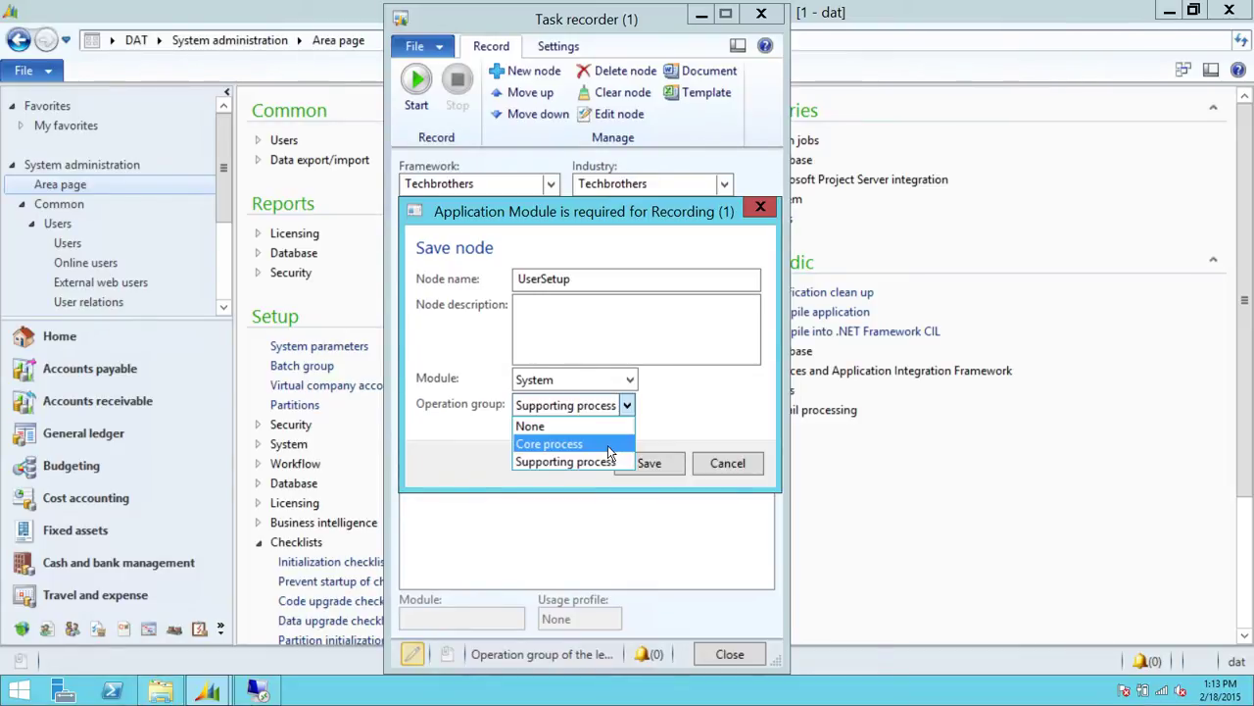
{"action": "left_click", "coordinate": [553, 459]}
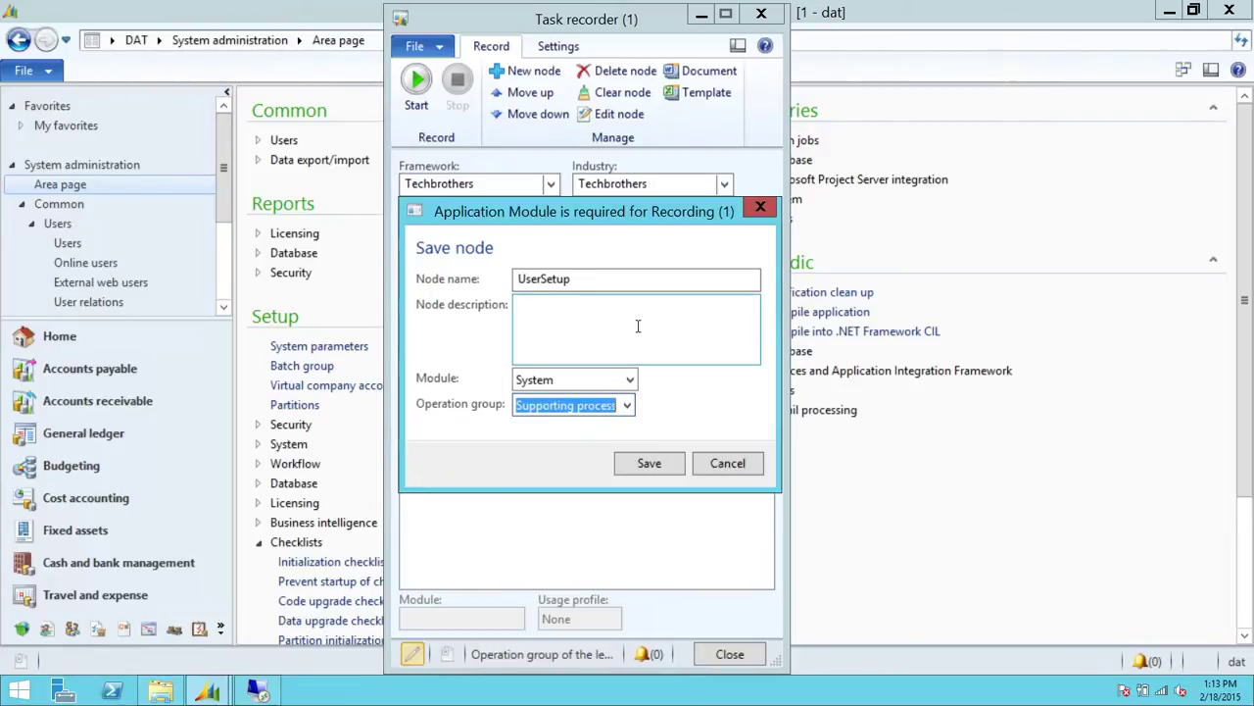
{"action": "left_click", "coordinate": [650, 464]}
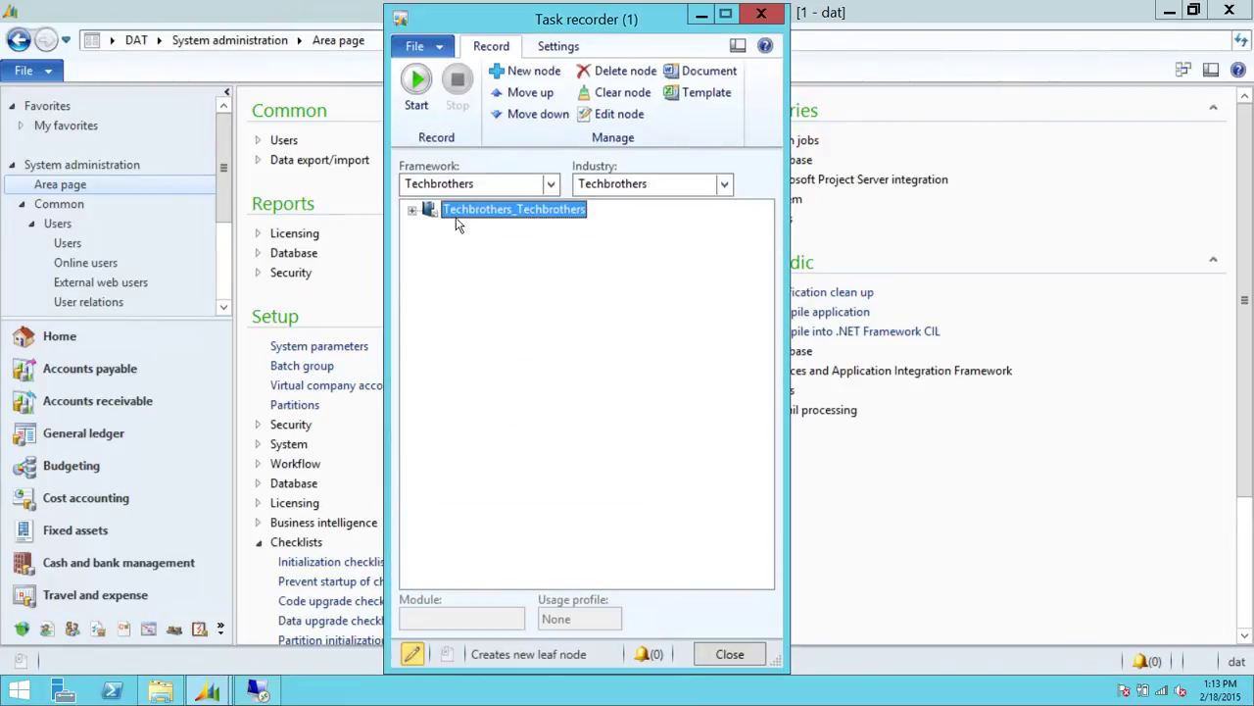
Select the UserSetup node under Techbrothers_Techbrothers and set its usage profile to Setup
{"action": "left_click", "coordinate": [412, 211]}
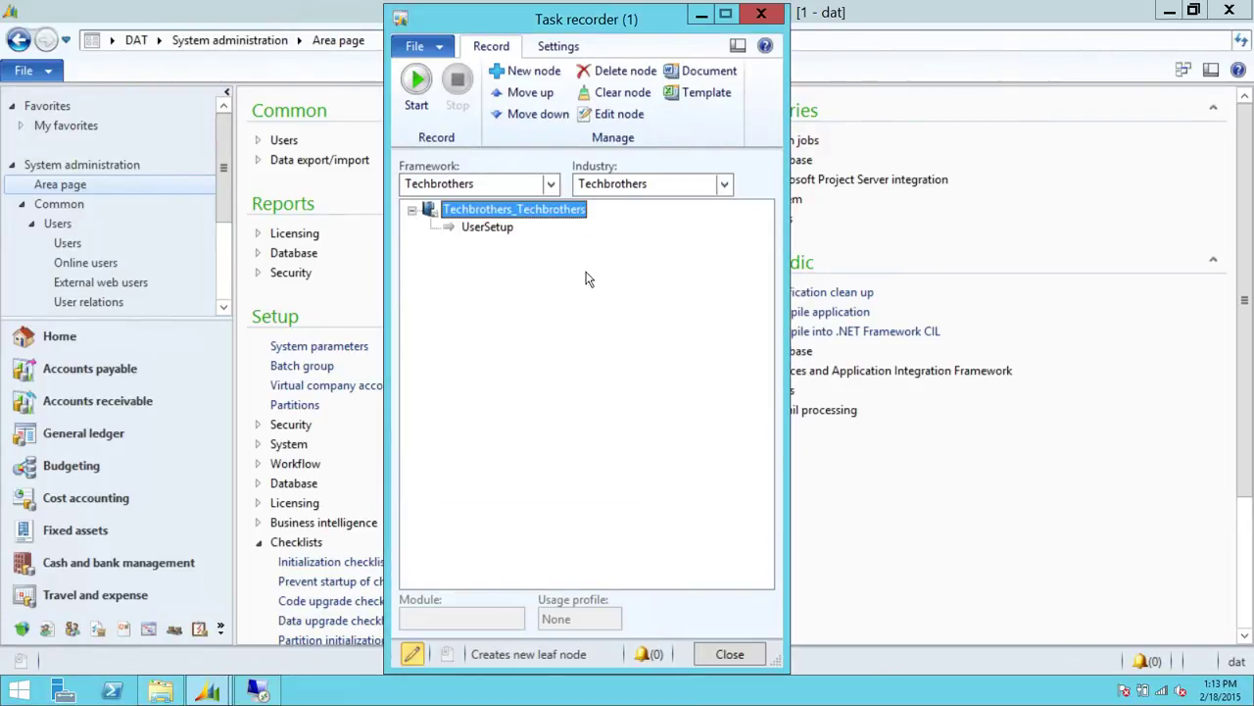
{"action": "left_click", "coordinate": [490, 227]}
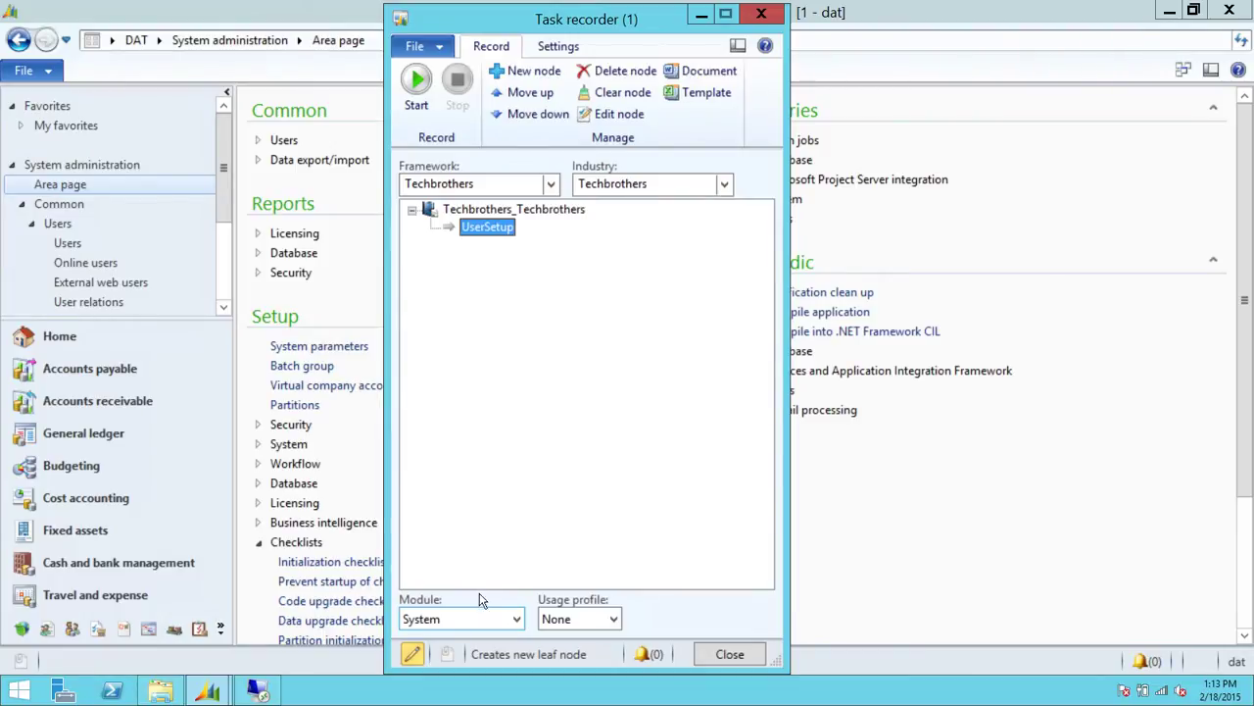
{"action": "left_click", "coordinate": [615, 619]}
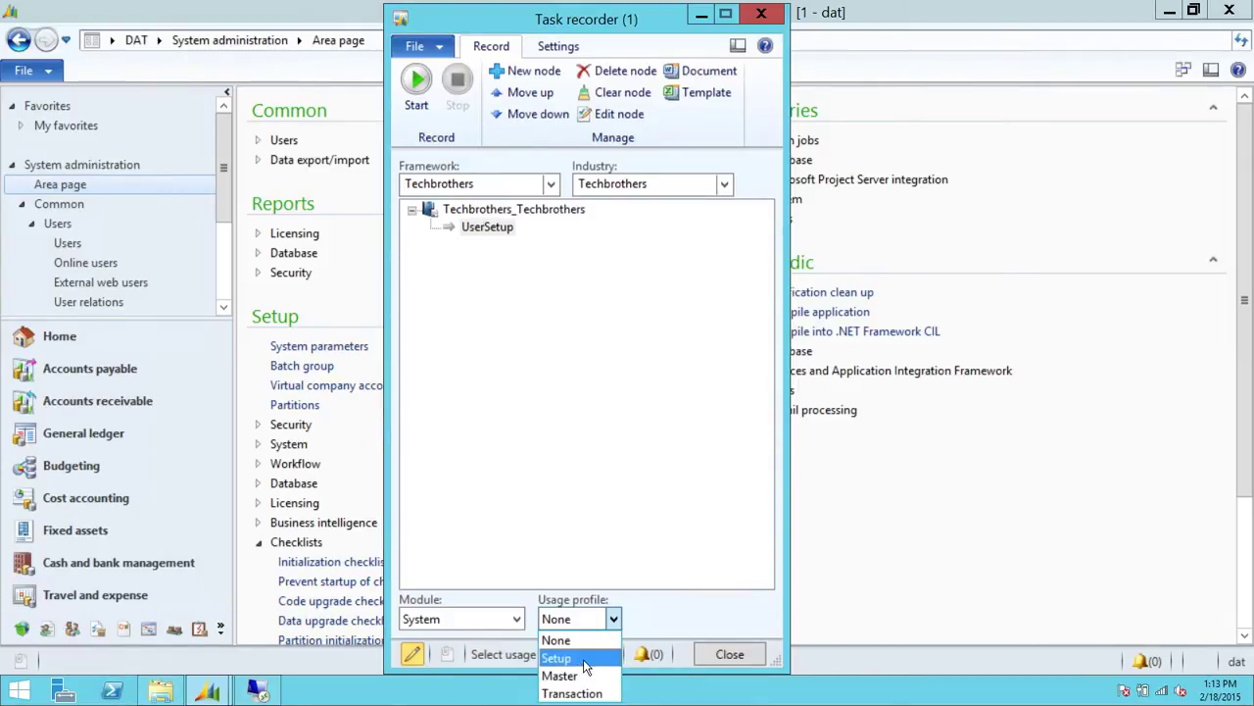
{"action": "left_click", "coordinate": [585, 658]}
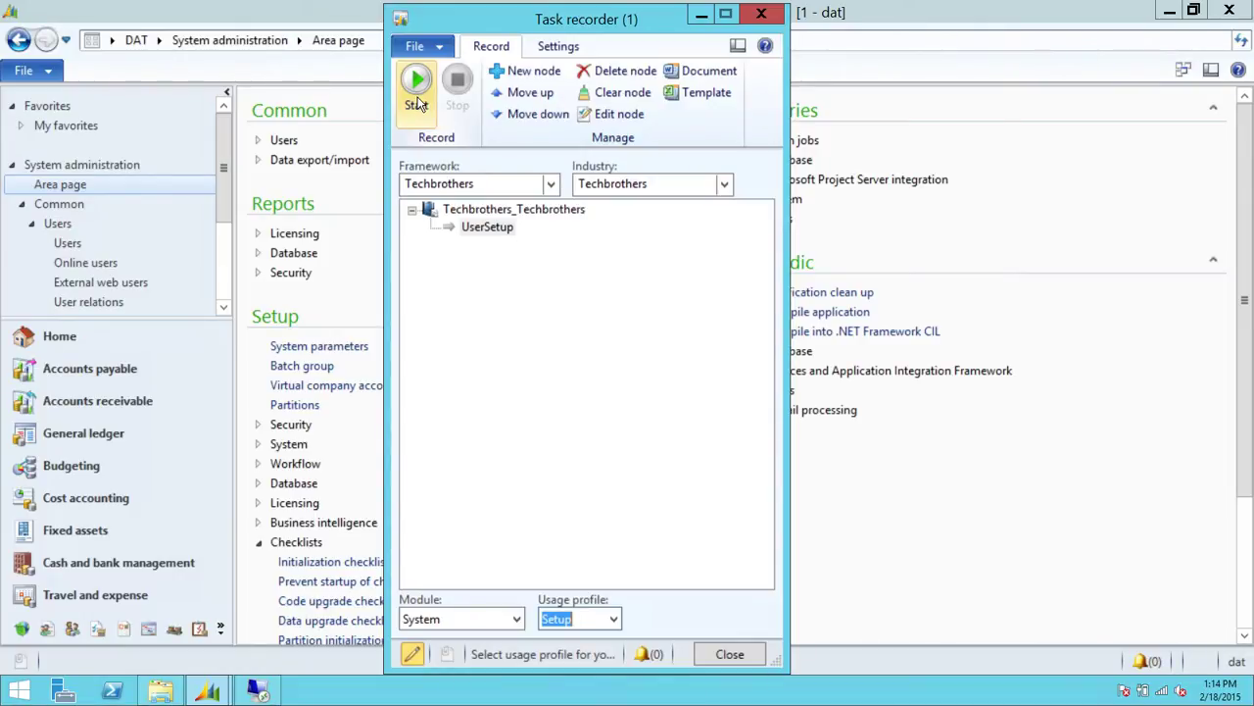
Start recording, open System administration > Users, and create a new user record
{"action": "left_click", "coordinate": [416, 102]}
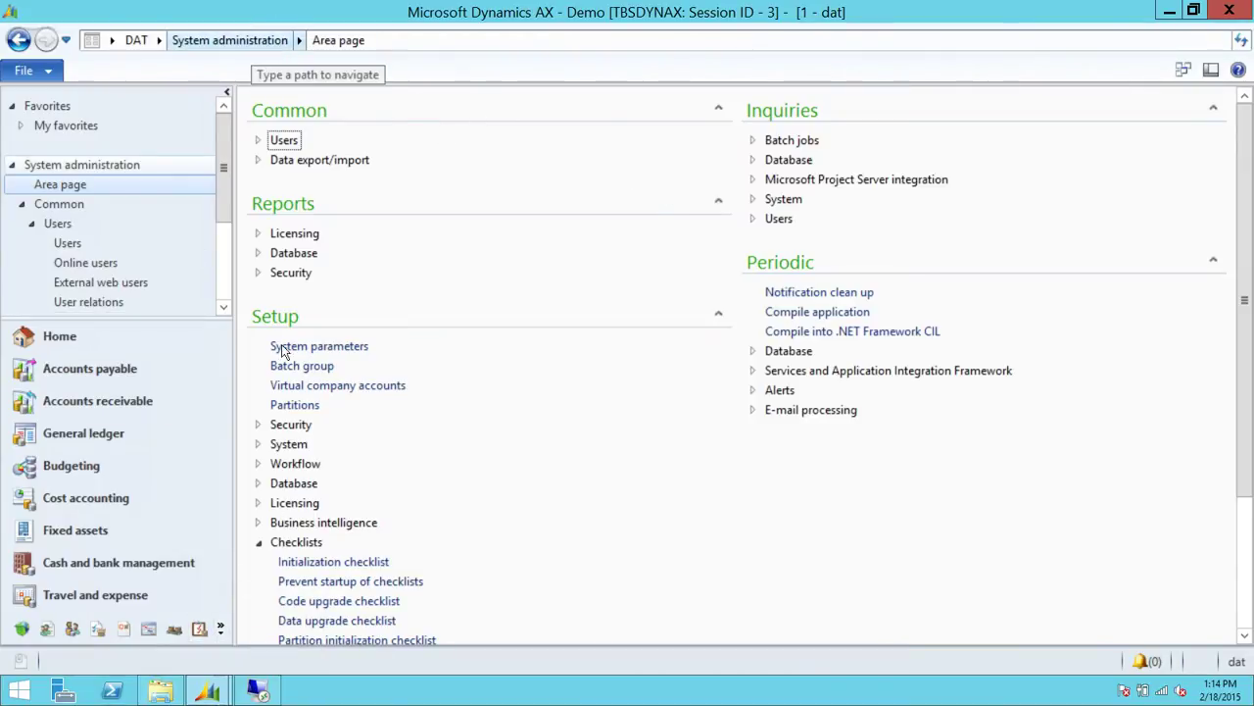
{"action": "left_click", "coordinate": [221, 629]}
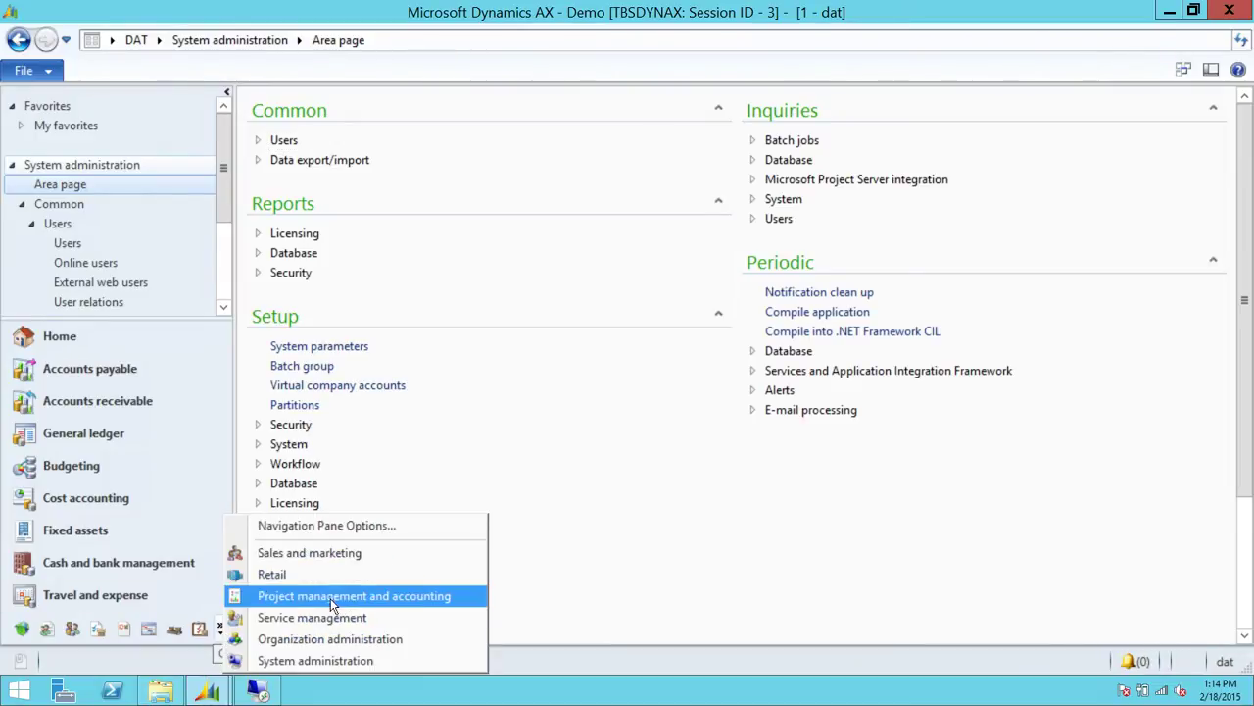
{"action": "left_click", "coordinate": [306, 663]}
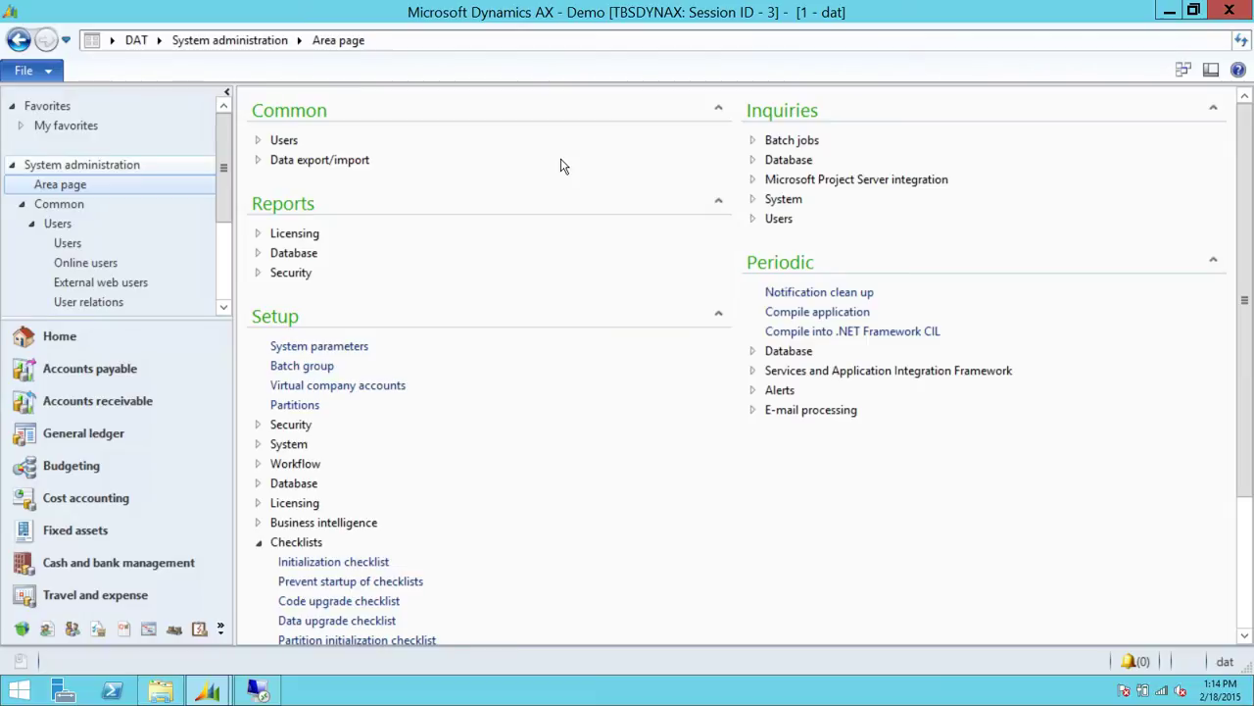
{"action": "left_click", "coordinate": [278, 143]}
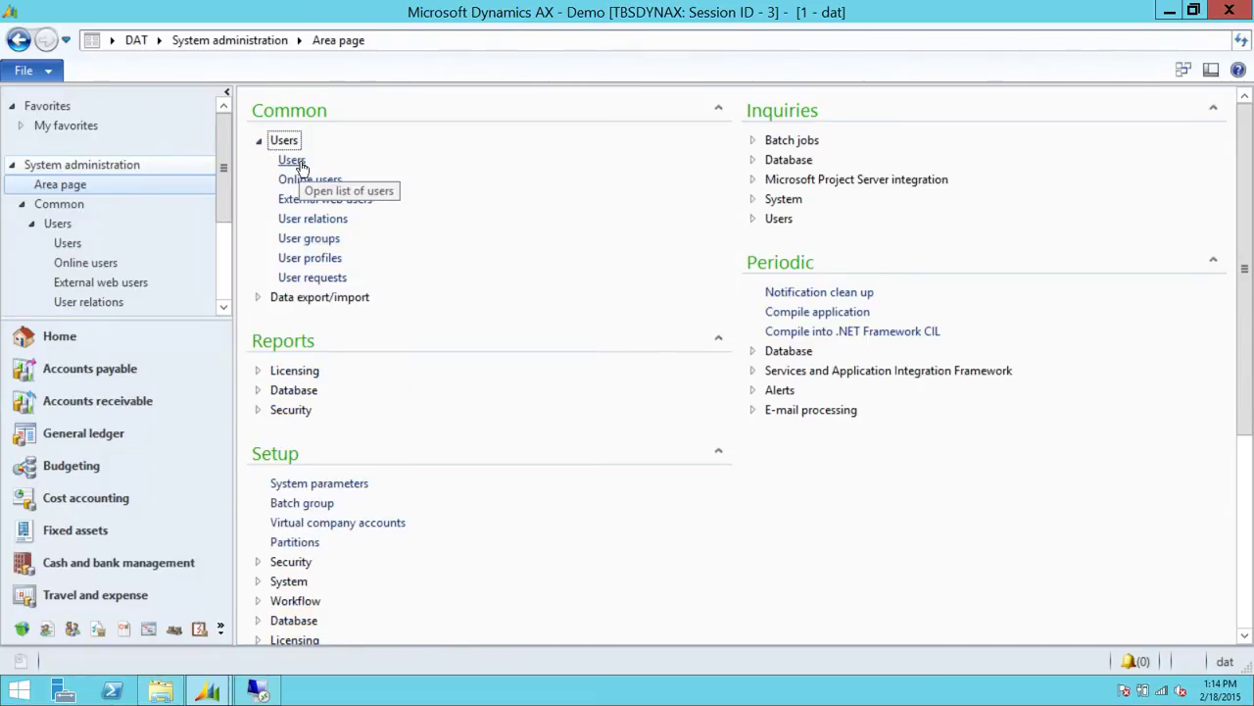
{"action": "left_click", "coordinate": [292, 161]}
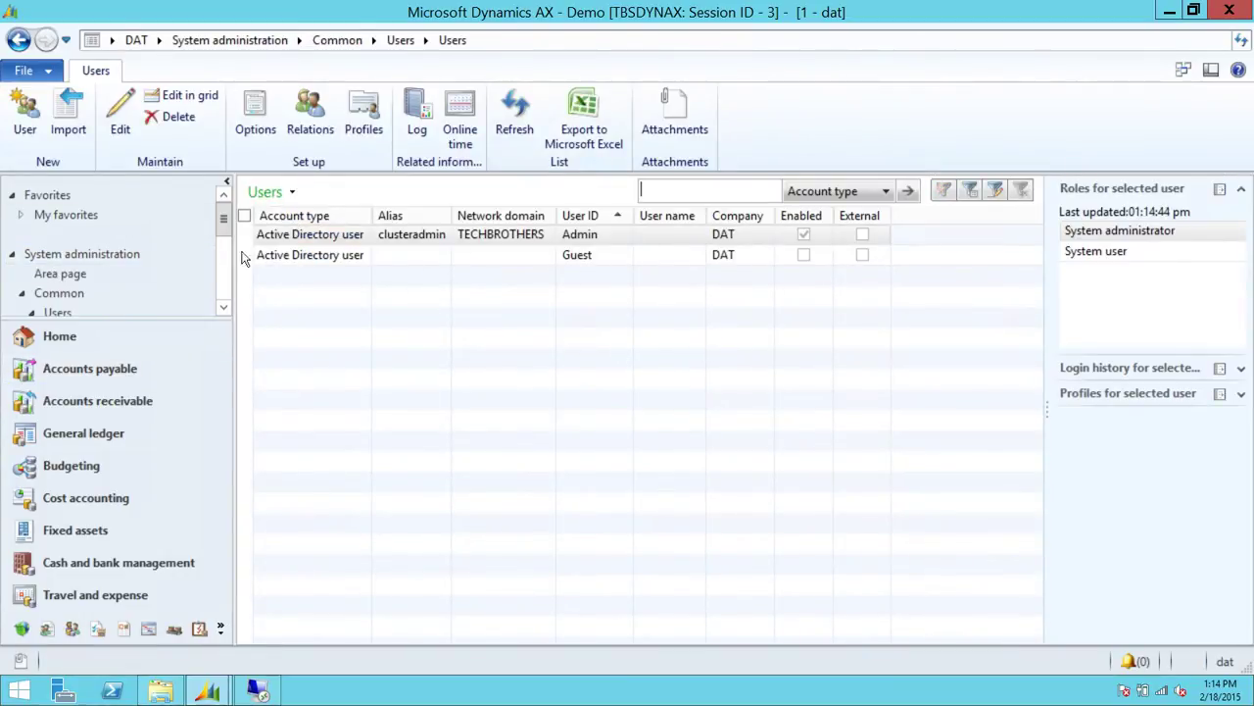
{"action": "left_click", "coordinate": [25, 117]}
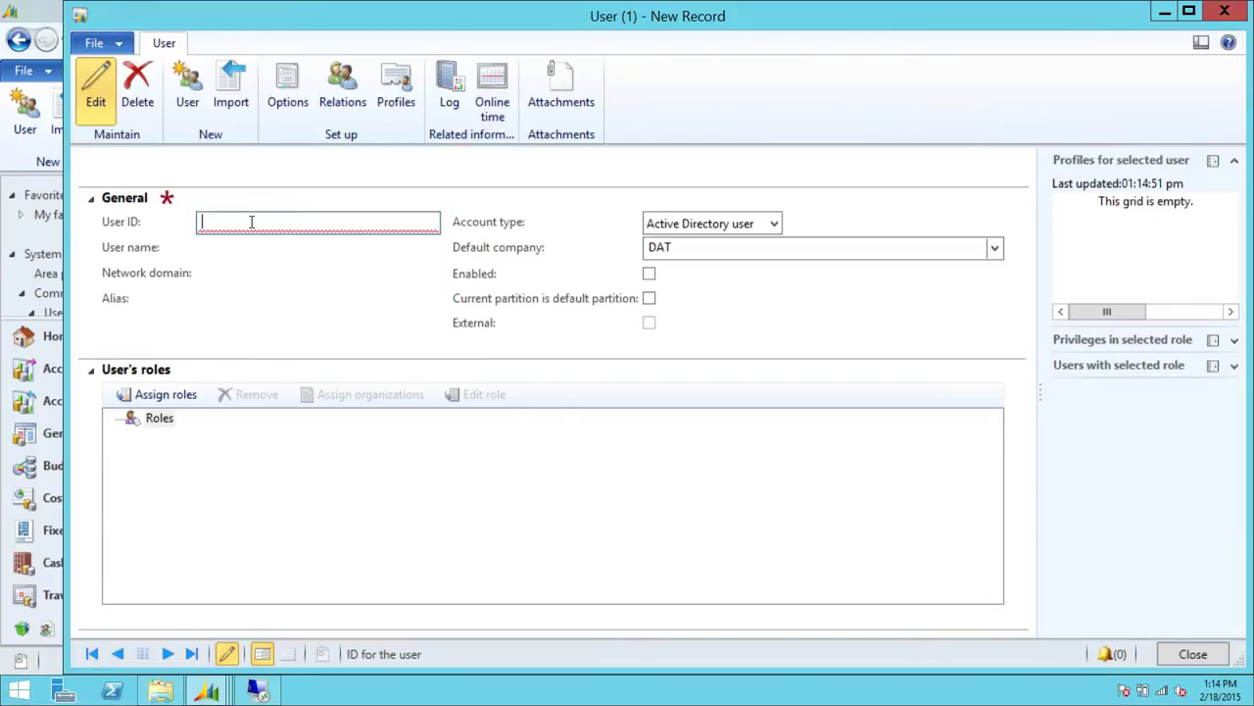
Enter the new user's ID and accept the suggested user name
{"action": "type", "text": "G"}
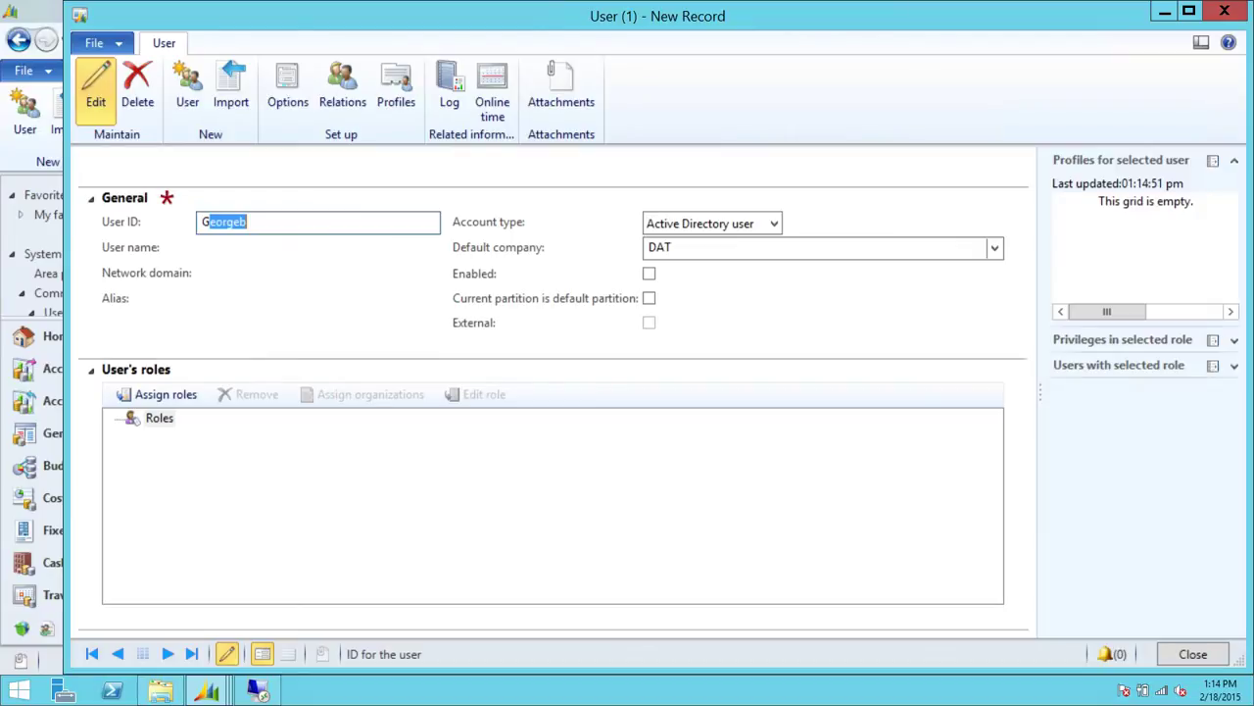
{"action": "type", "text": "eorgeb"}
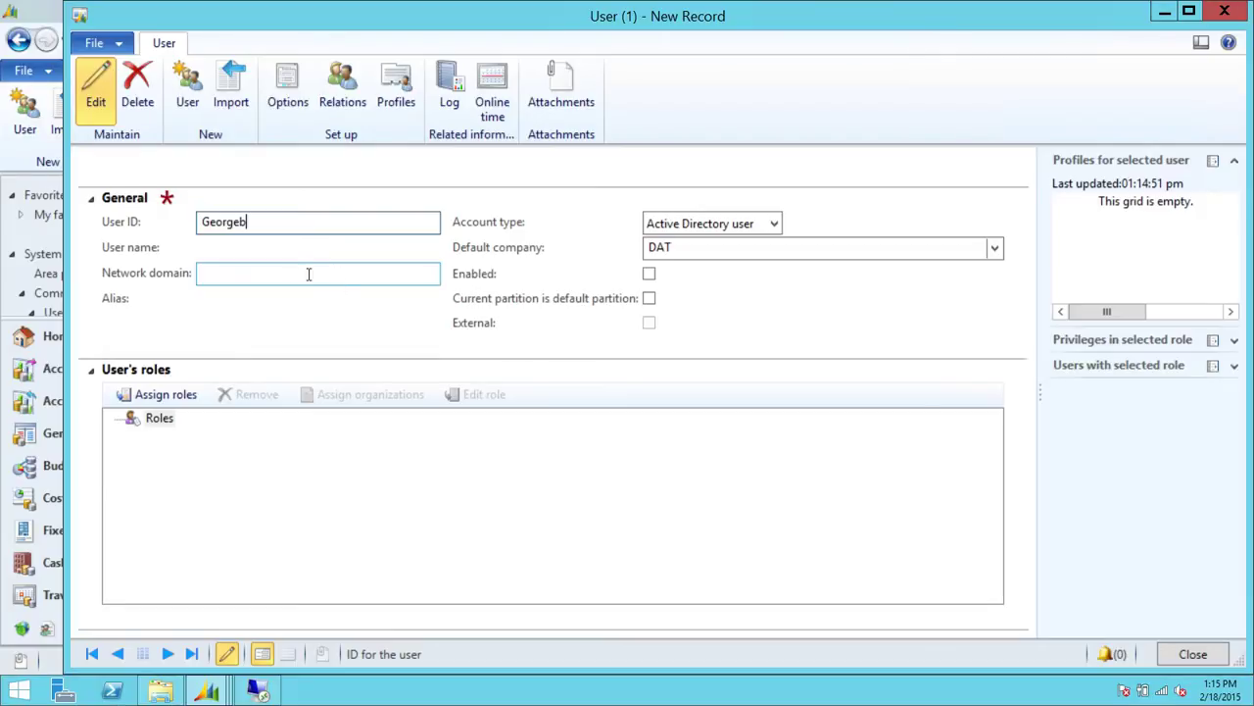
{"action": "left_click", "coordinate": [308, 273]}
{"action": "left_click", "coordinate": [272, 247]}
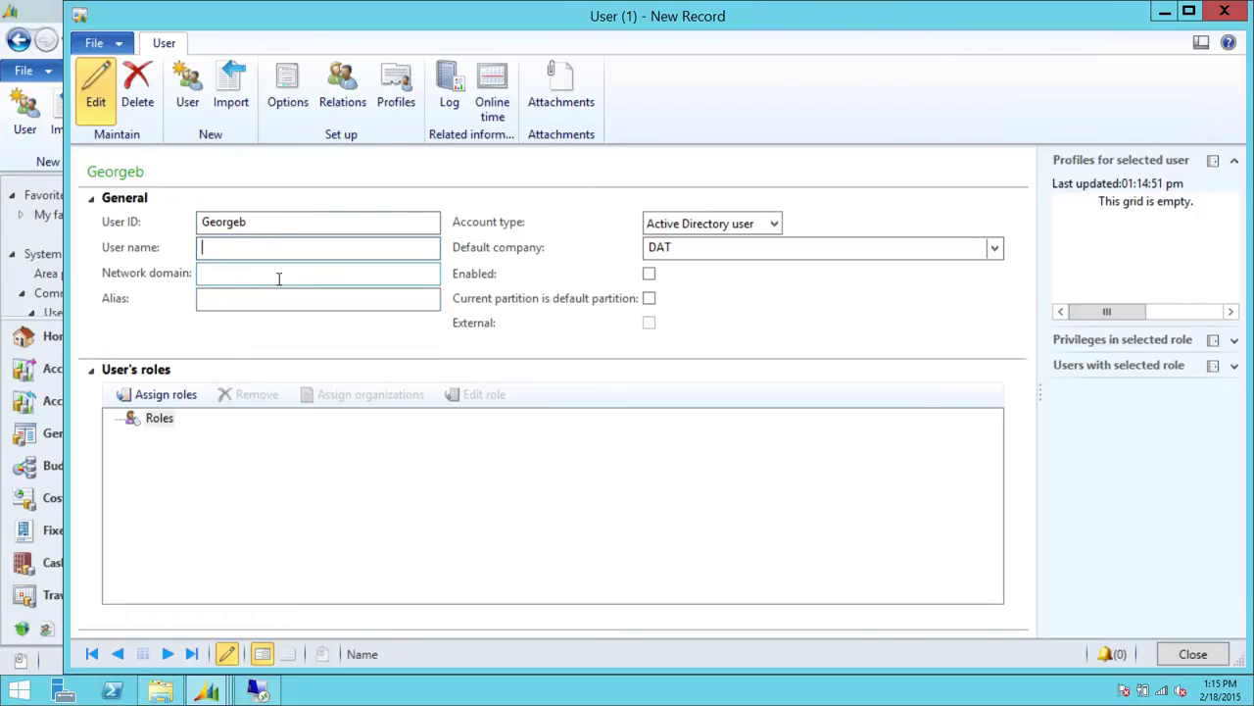
{"action": "type", "text": "Ge"}
{"action": "left_click", "coordinate": [218, 274]}
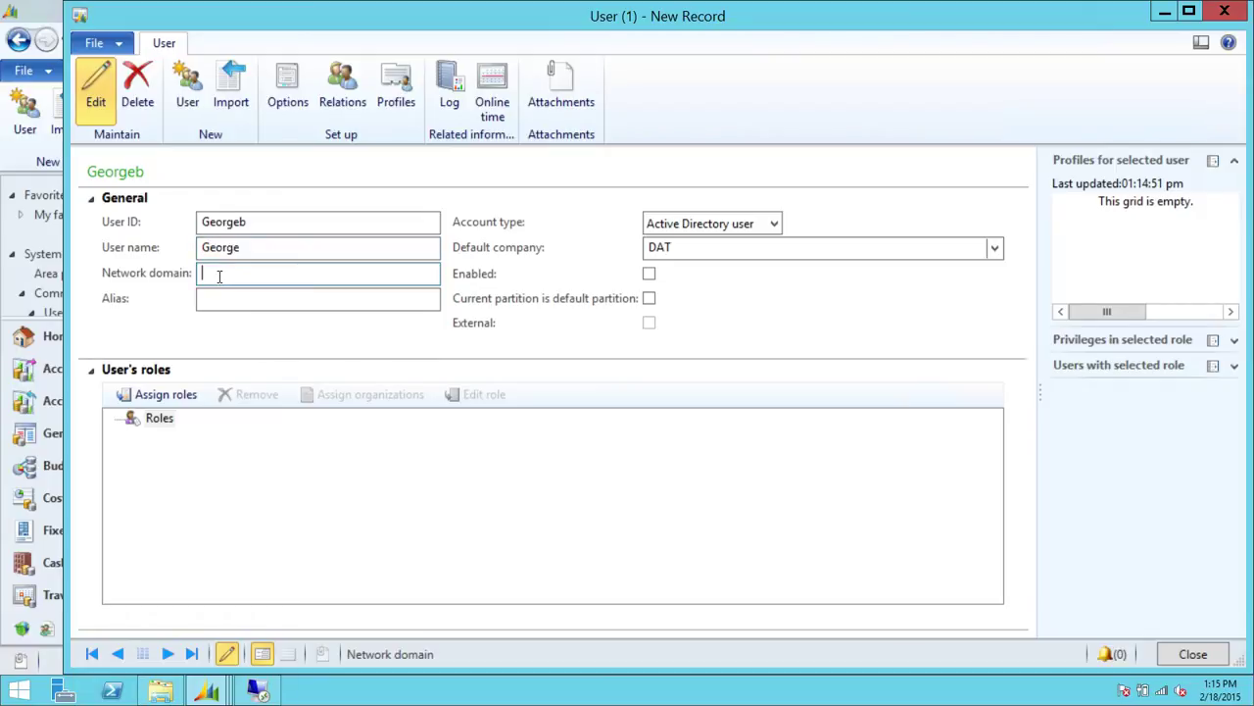
Set network domain Techbrothers.local and enter the user's alias
{"action": "type", "text": "Te"}
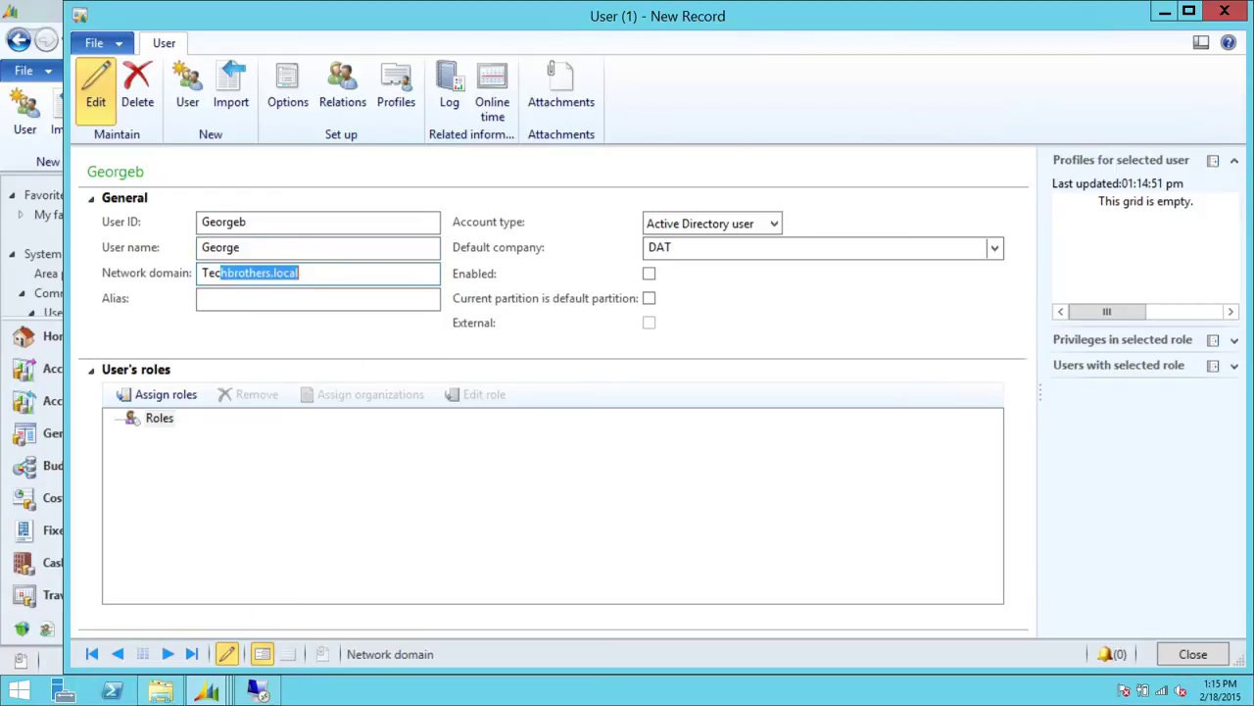
{"action": "type", "text": "c"}
{"action": "left_click", "coordinate": [281, 302]}
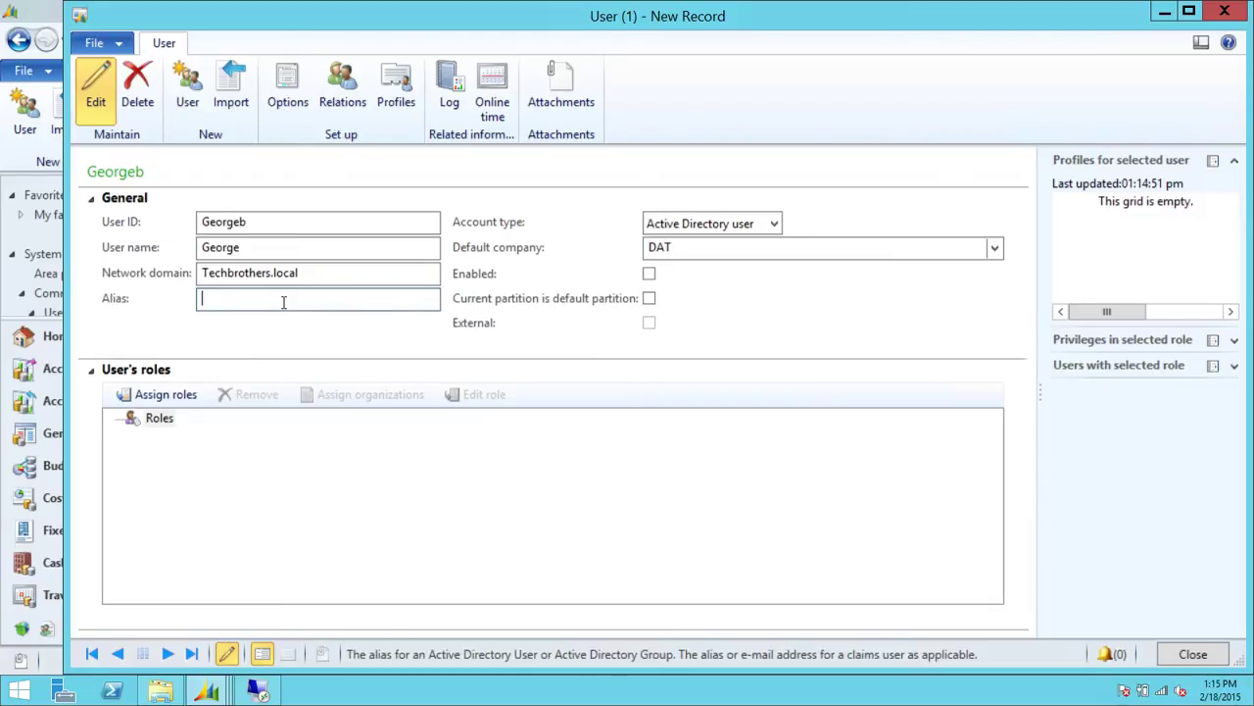
{"action": "key", "text": "BackSpace"}
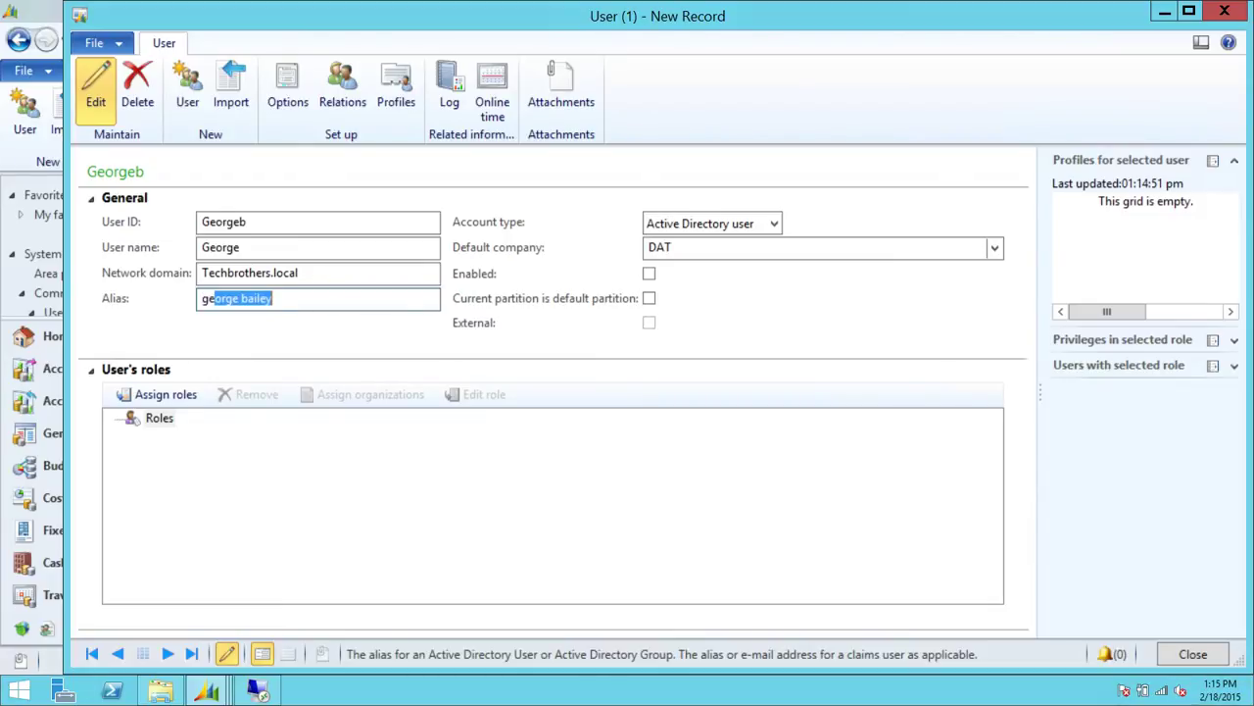
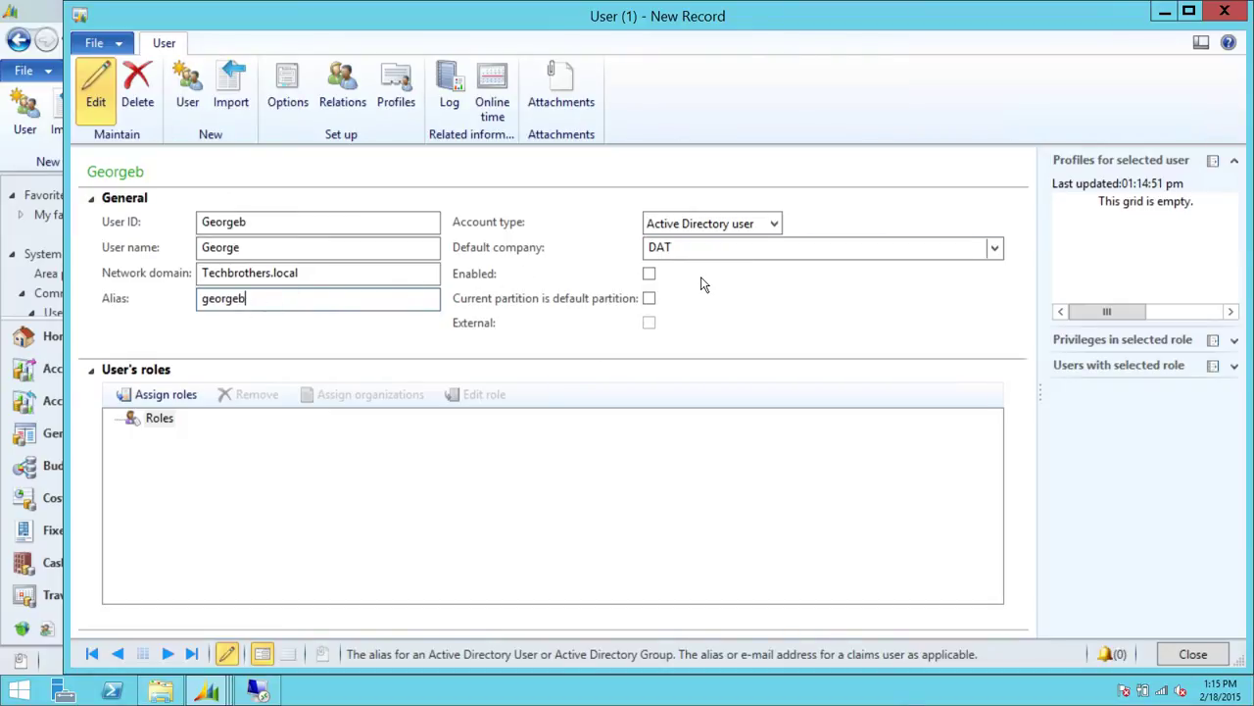
Try enabling the user, dismiss the Active Directory error, and add the surname to User name
{"action": "left_click", "coordinate": [650, 274]}
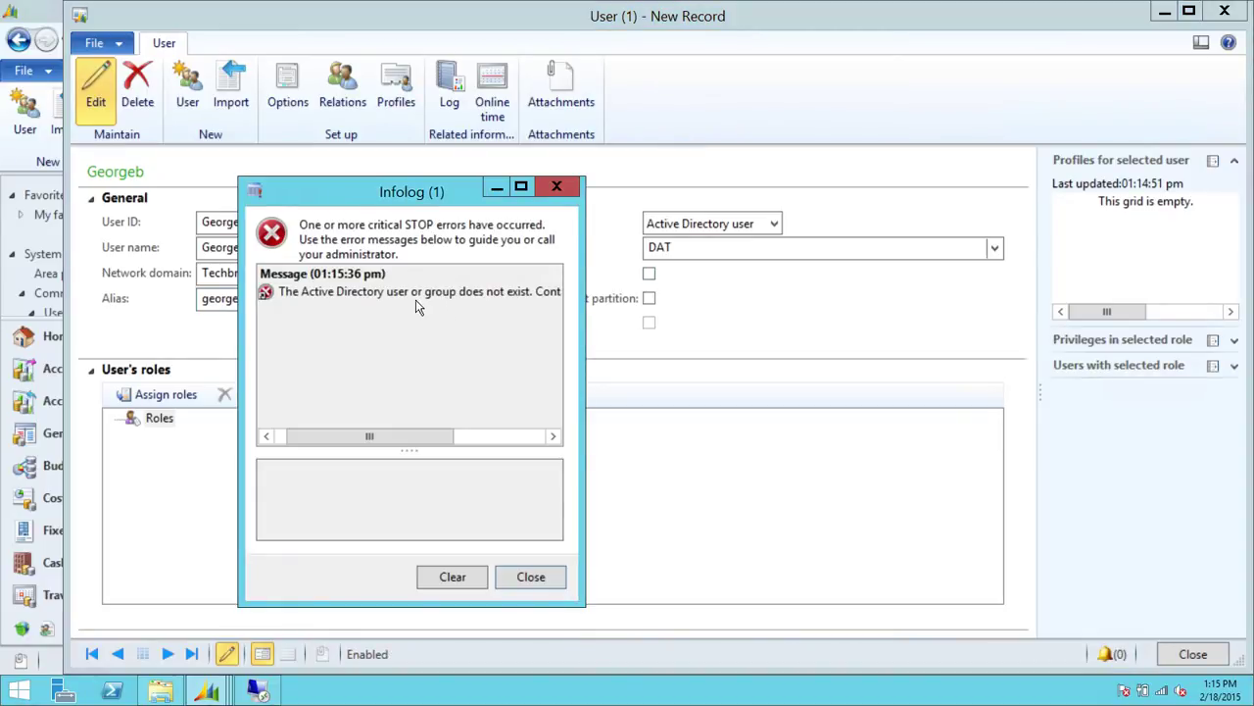
{"action": "left_click", "coordinate": [551, 577]}
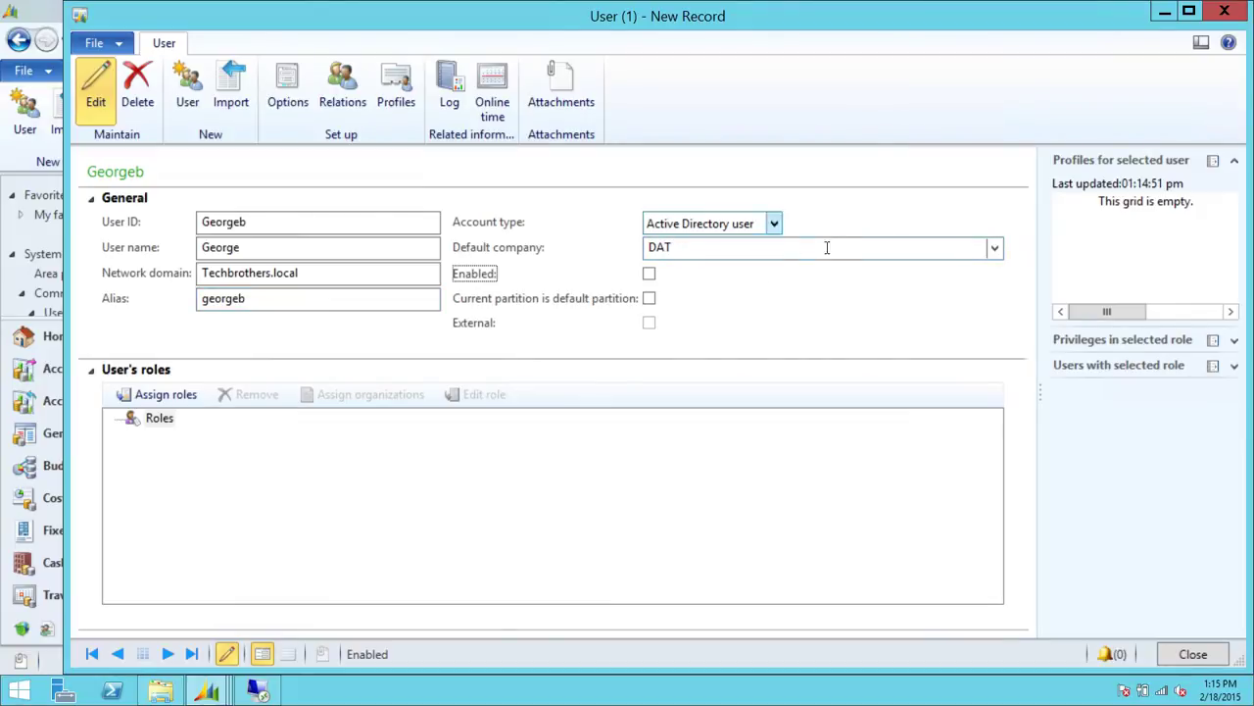
{"action": "left_click", "coordinate": [282, 303]}
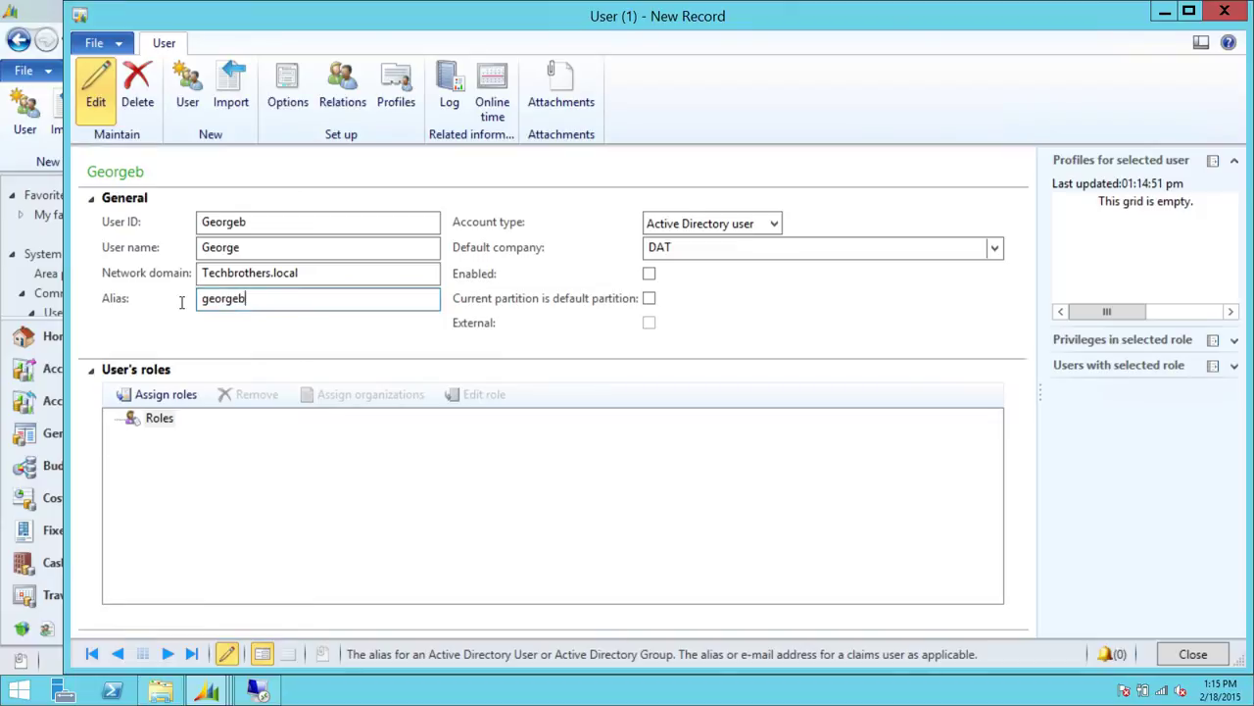
{"action": "left_click", "coordinate": [295, 247]}
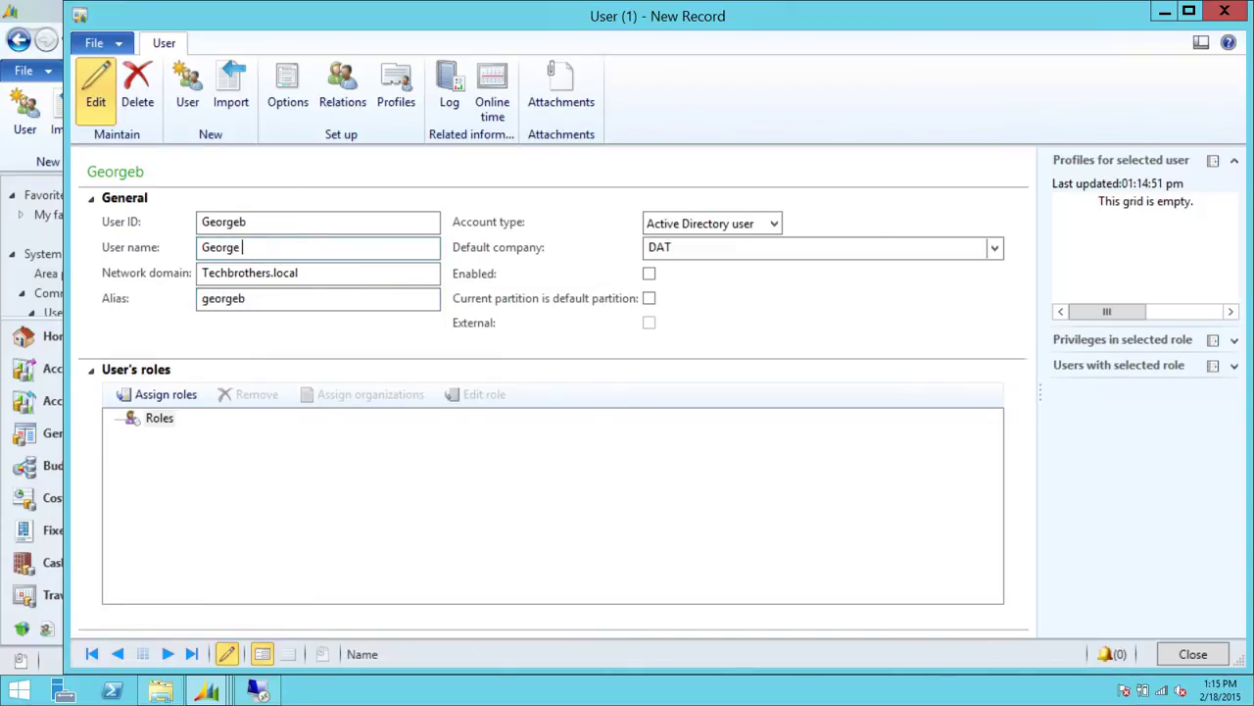
Replace the alias with a corrected value and try enabling the user again
{"action": "left_click", "coordinate": [256, 303]}
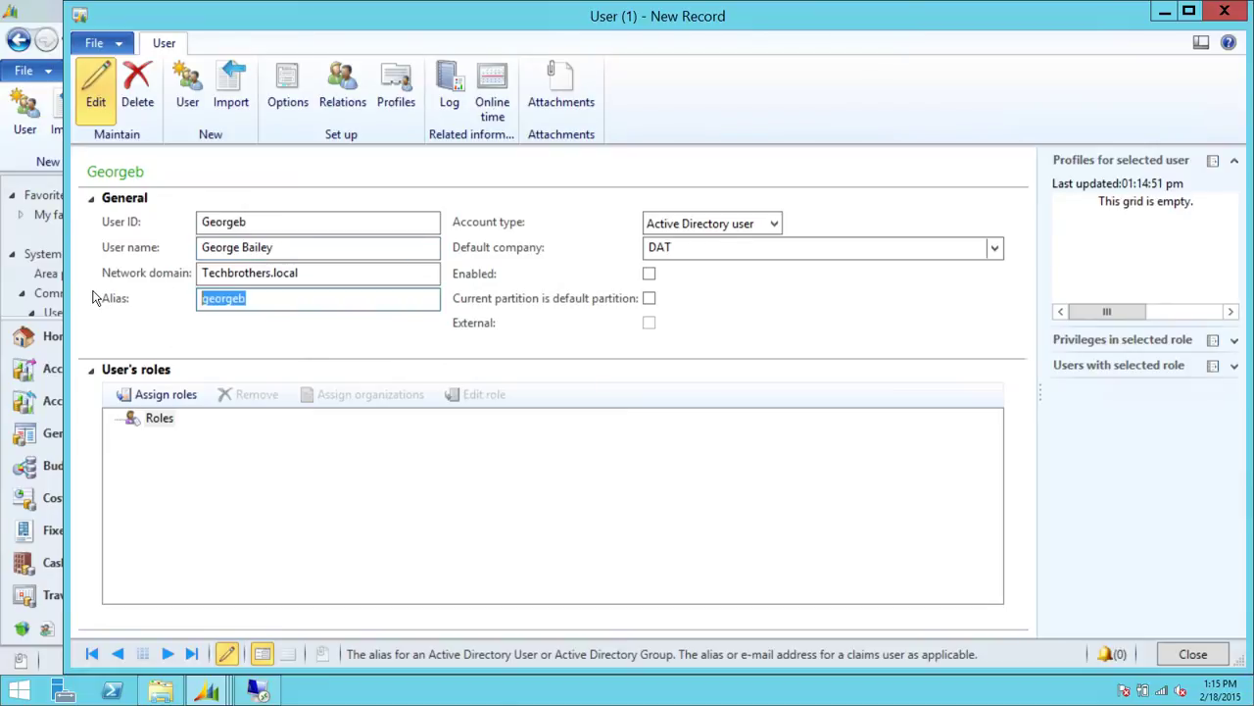
{"action": "key", "text": "BackSpace"}
{"action": "key", "text": "Tab"}
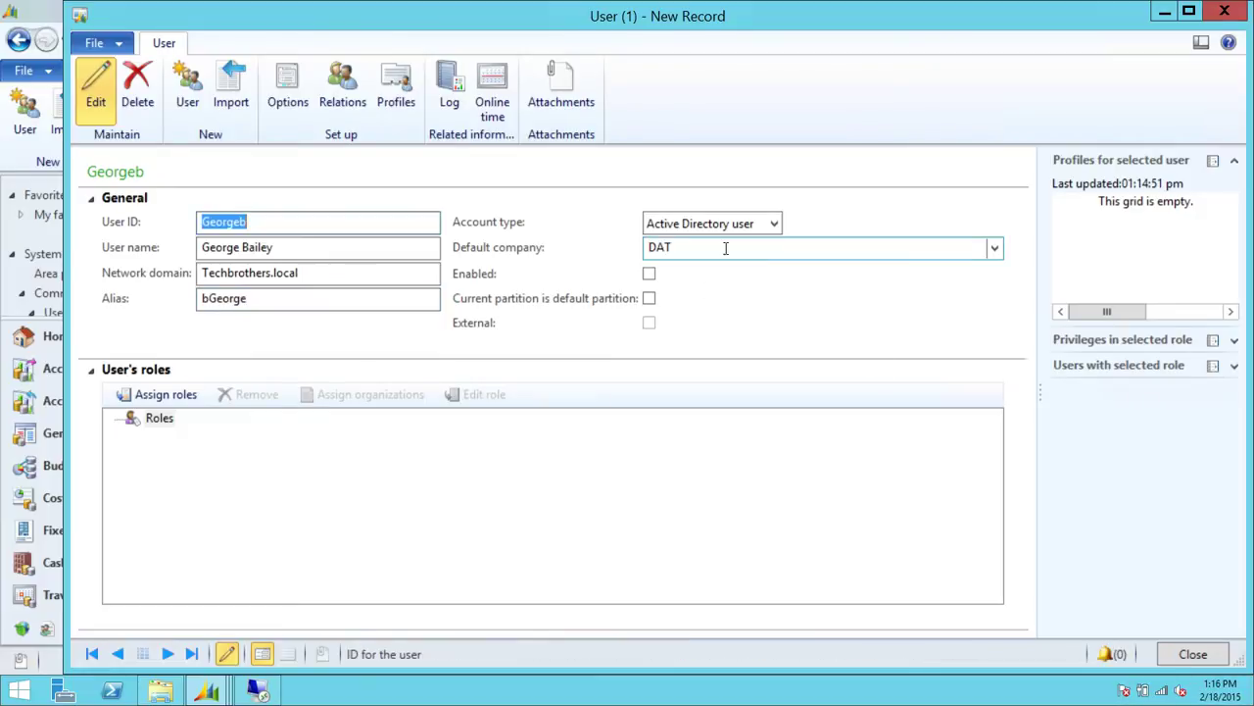
{"action": "left_click", "coordinate": [650, 276]}
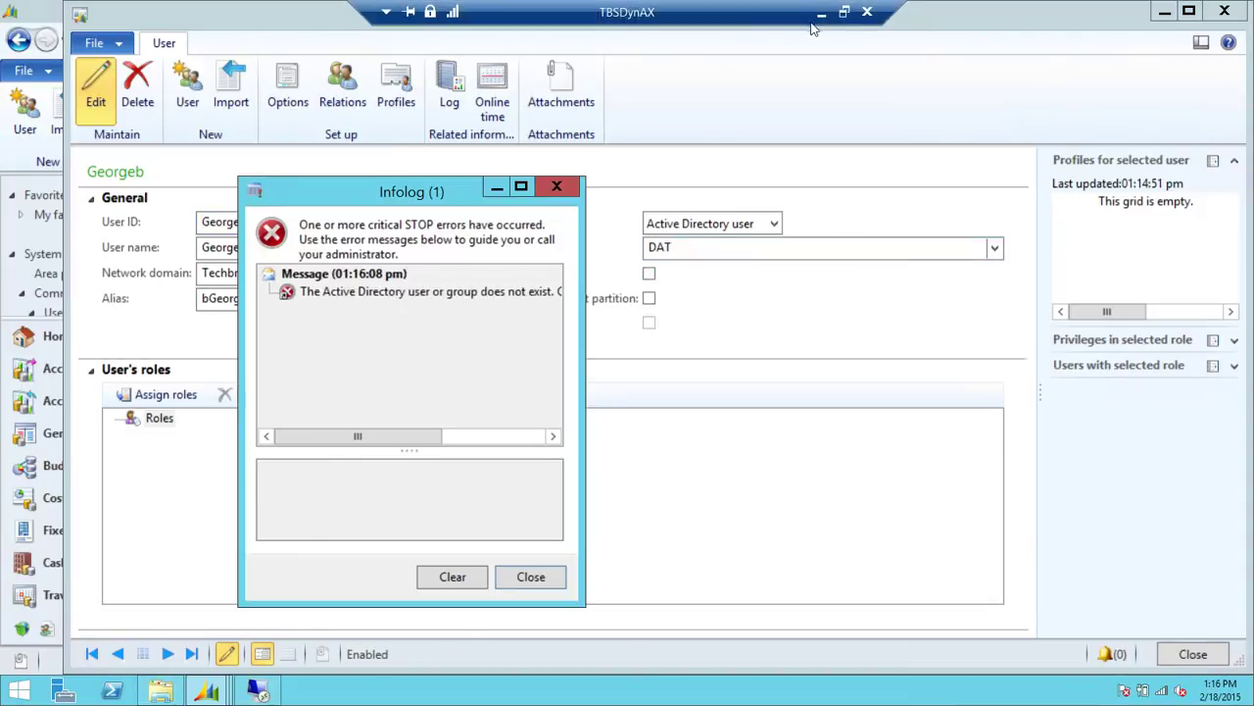
Switch to the domain controller and open Active Directory Users and Computers
{"action": "left_click", "coordinate": [824, 16]}
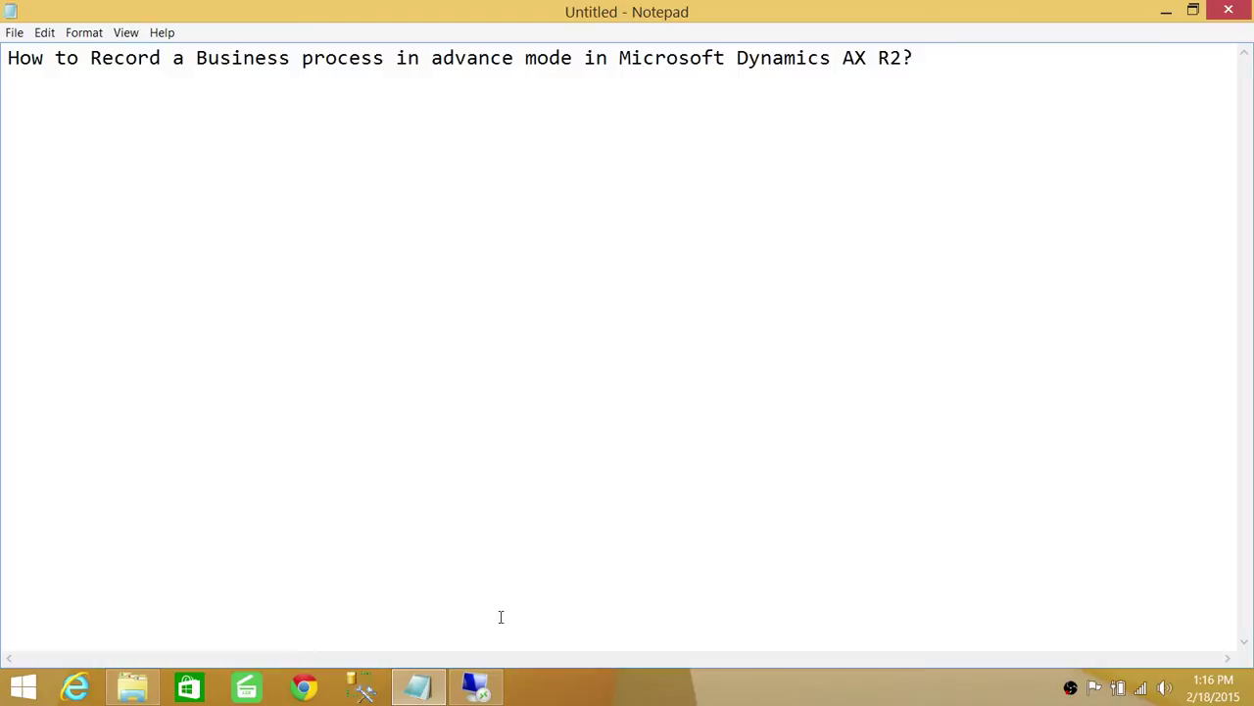
{"action": "left_click", "coordinate": [476, 686]}
{"action": "left_click", "coordinate": [278, 694]}
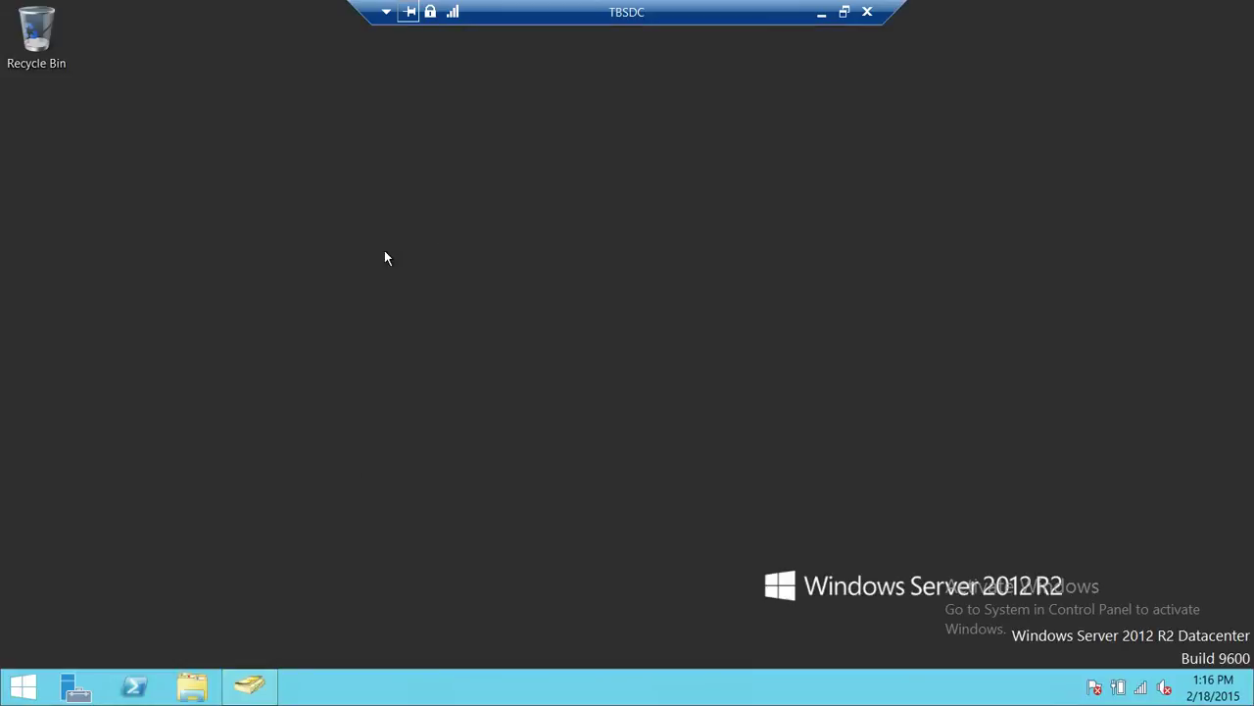
{"action": "left_click", "coordinate": [257, 684]}
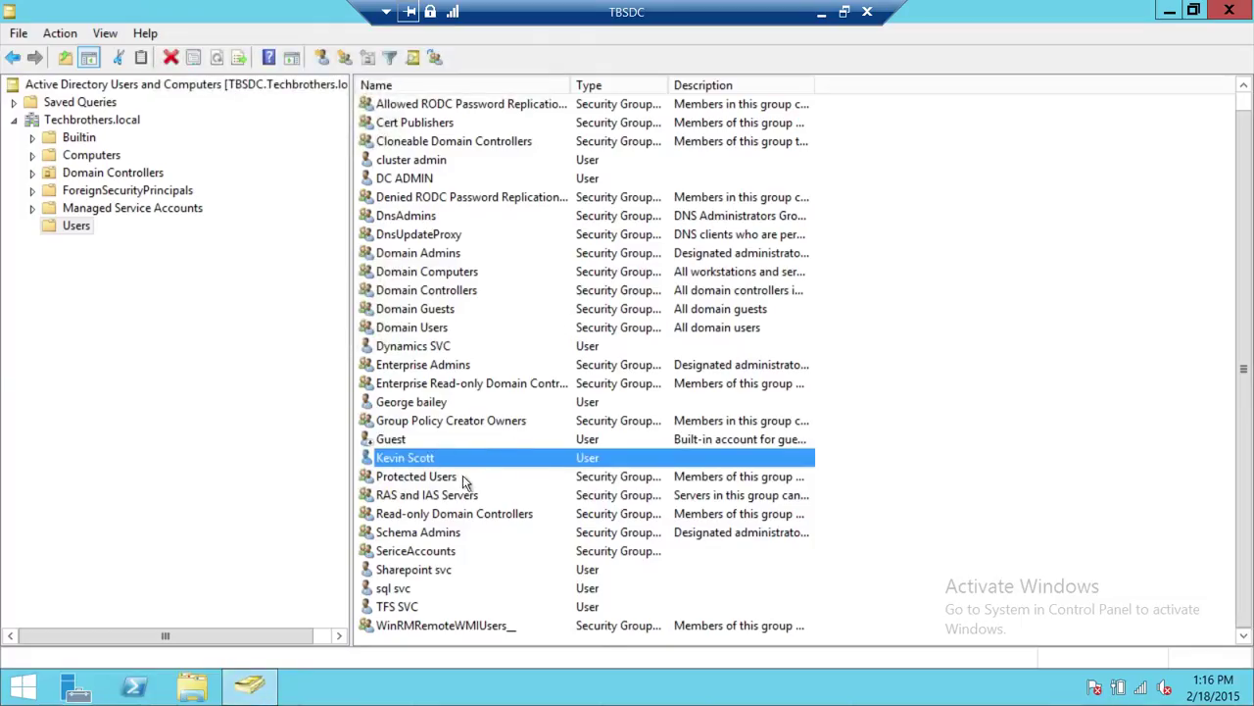
Check the matching account's logon name, cancel its properties, and return to Dynamics AX
{"action": "left_click", "coordinate": [498, 403]}
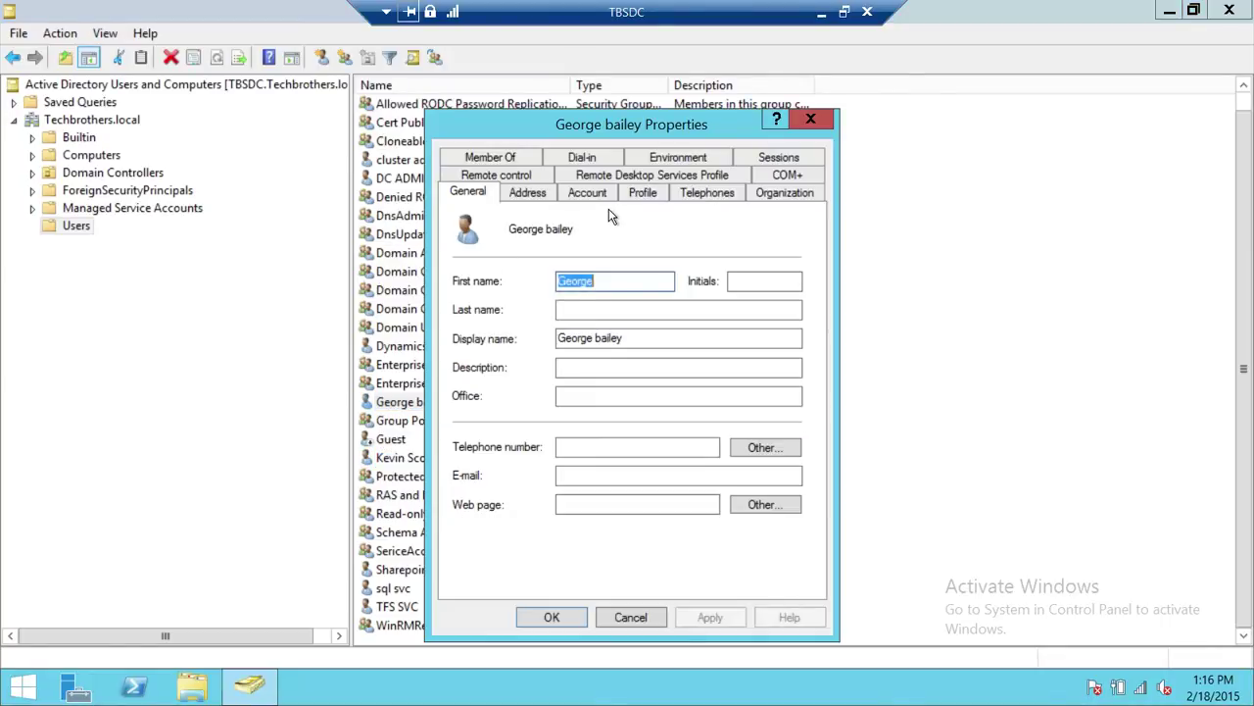
{"action": "left_click", "coordinate": [591, 192]}
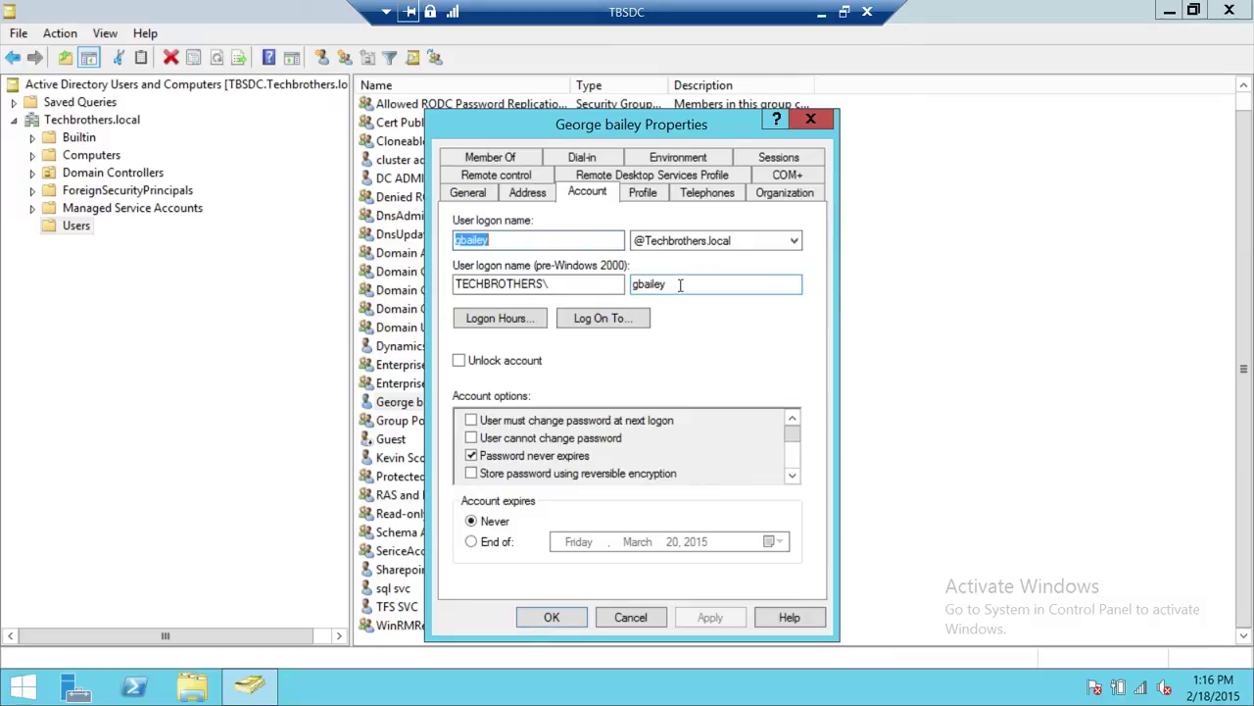
{"action": "left_click", "coordinate": [634, 616]}
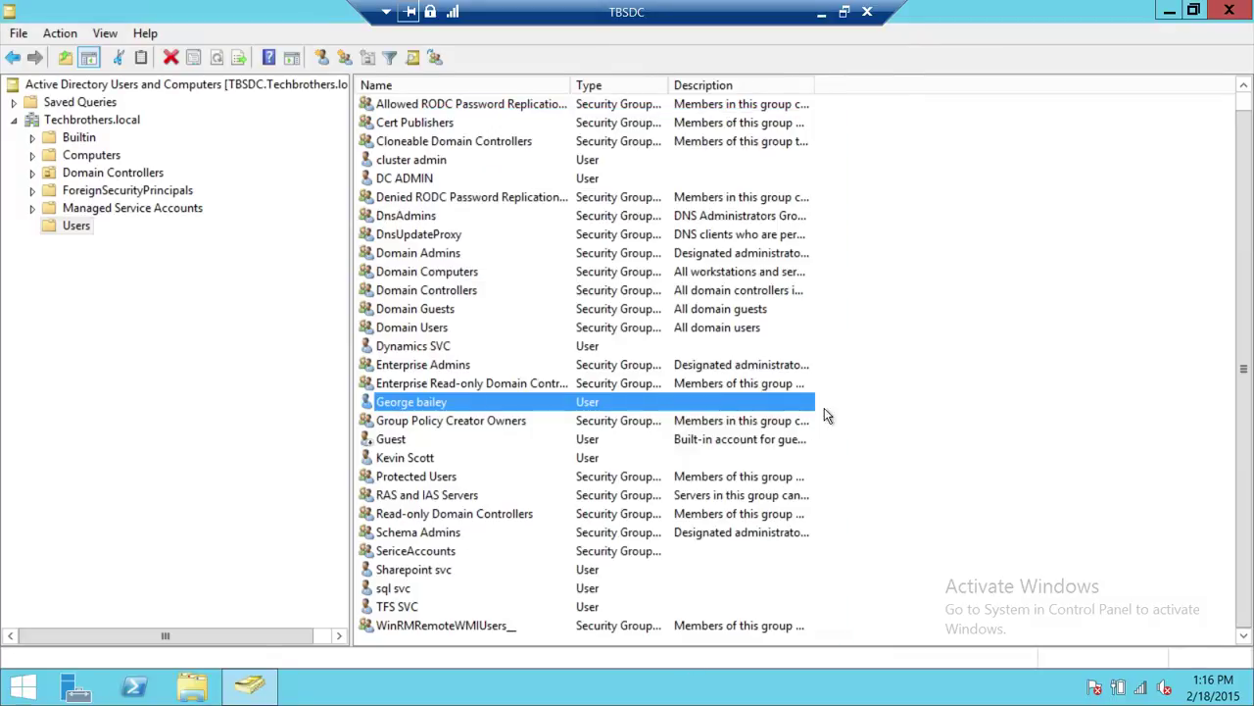
{"action": "left_click", "coordinate": [821, 12]}
Dismiss the error, replace the alias with the user's domain logon name, and enable the account
{"action": "left_click", "coordinate": [536, 579]}
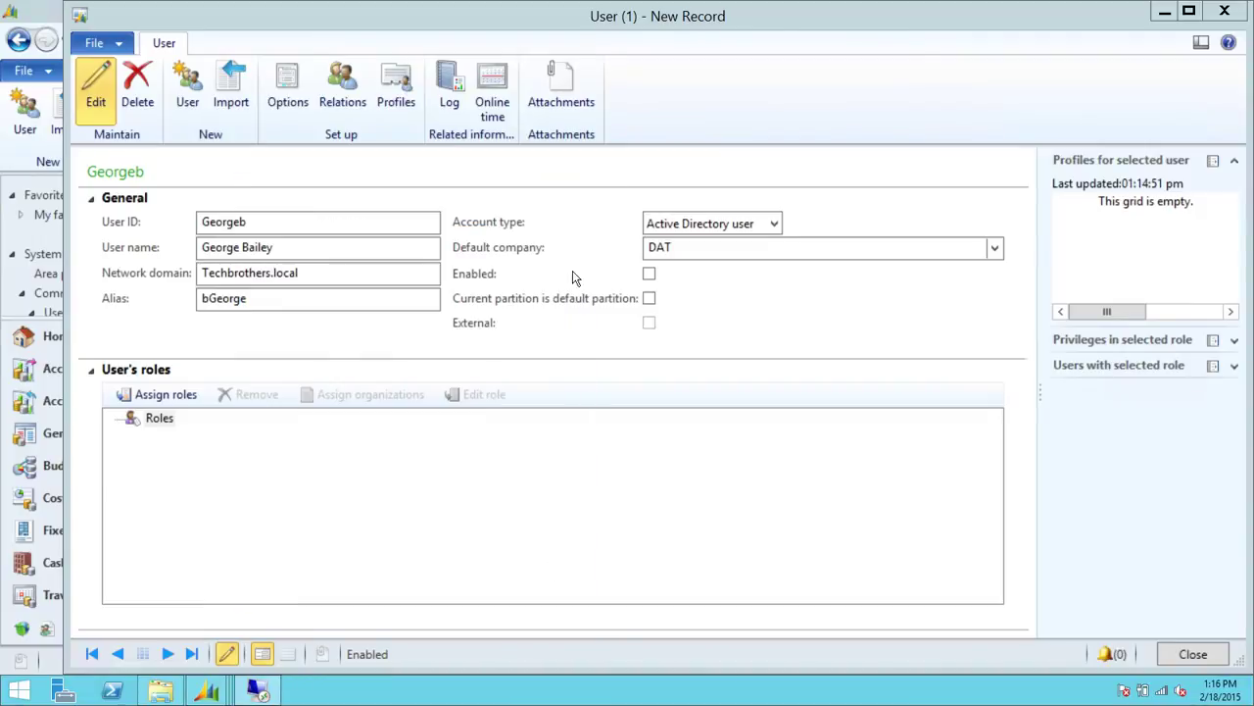
{"action": "left_click", "coordinate": [266, 300]}
{"action": "left_click", "coordinate": [332, 301]}
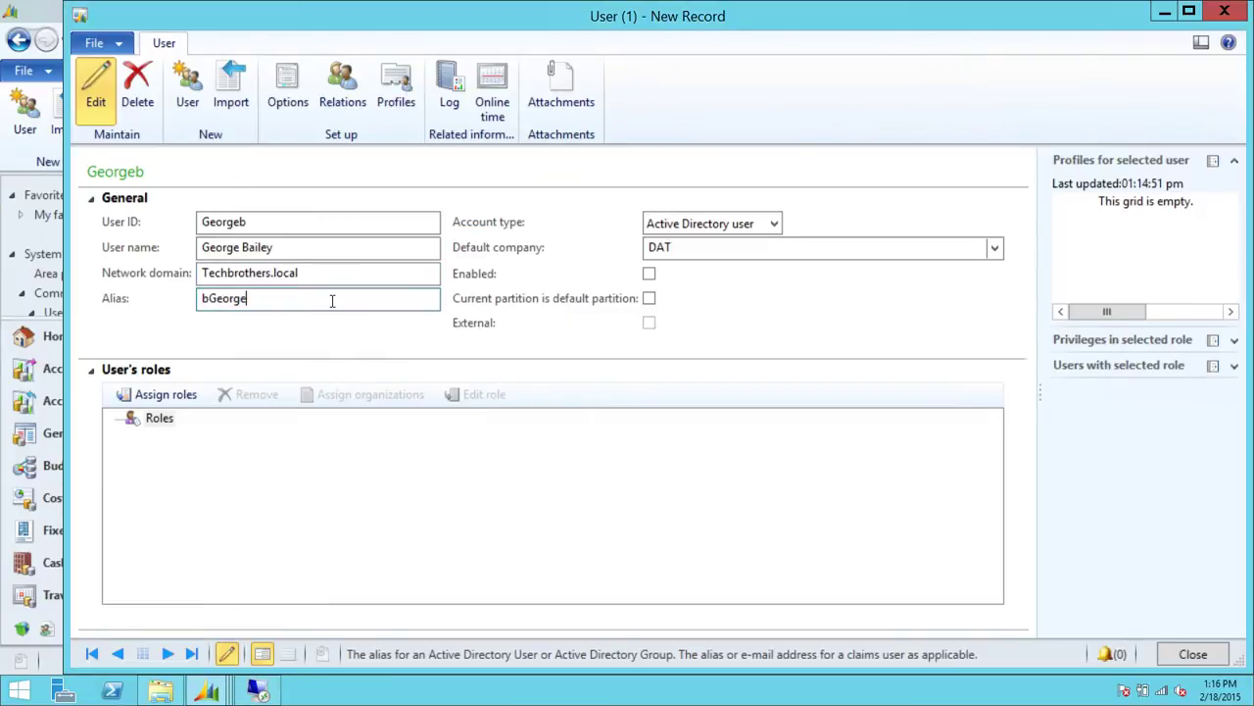
{"action": "key", "text": "BackSpace"}
{"action": "key", "text": "BackSpace"}
{"action": "key", "text": "BackSpace"}
{"action": "key", "text": "BackSpace"}
{"action": "key", "text": "BackSpace"}
{"action": "key", "text": "BackSpace"}
{"action": "key", "text": "BackSpace"}
{"action": "left_click", "coordinate": [649, 273]}
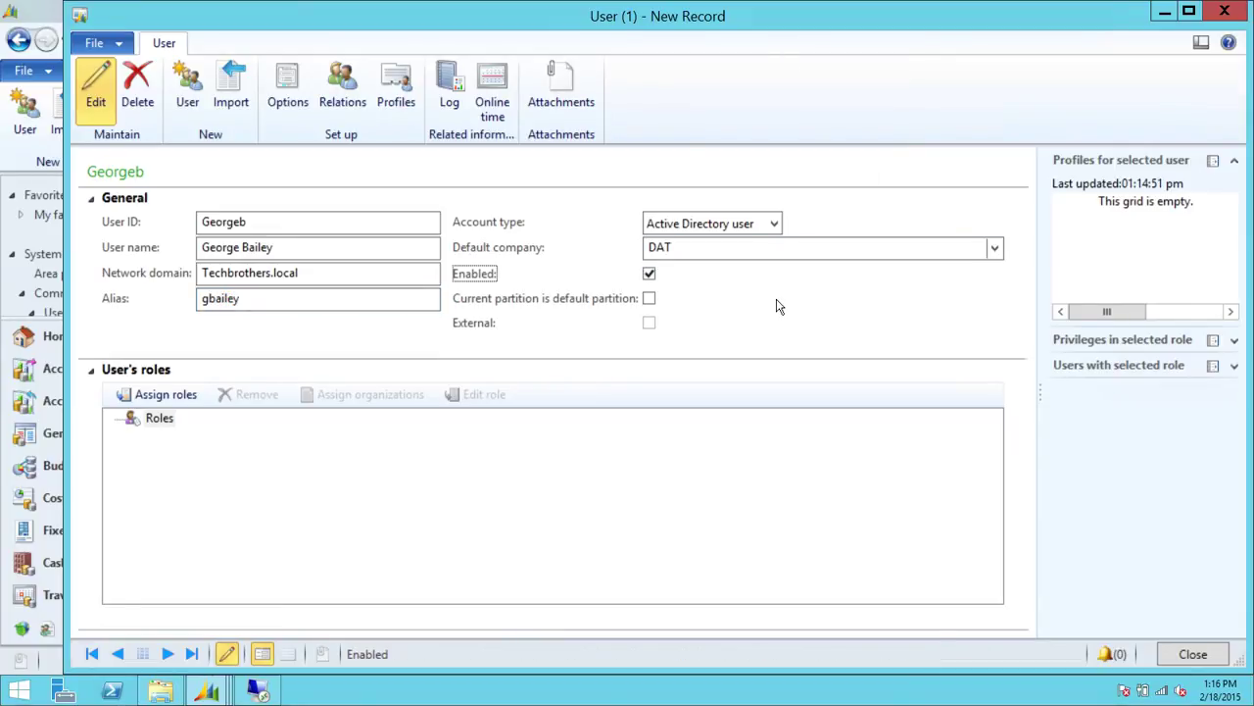
{"action": "left_click", "coordinate": [253, 476]}
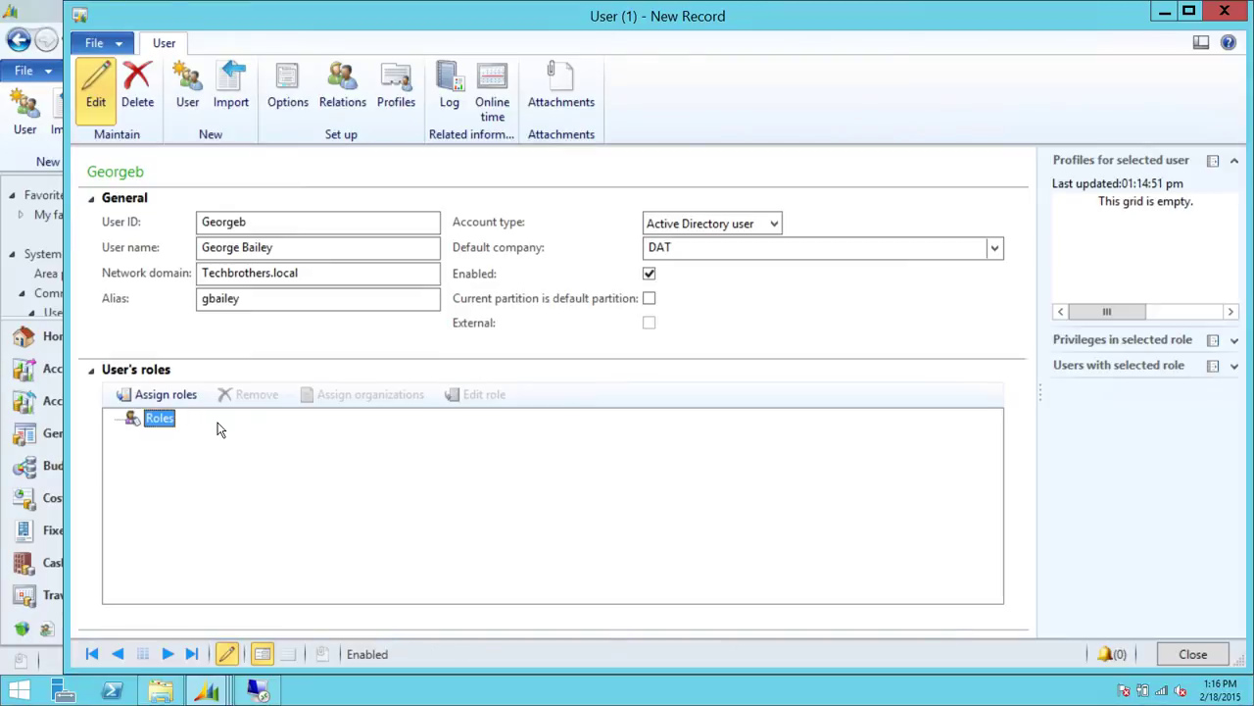
Assign the Employee role and expand it to show its Time registration worker sub-role
{"action": "left_click", "coordinate": [186, 396]}
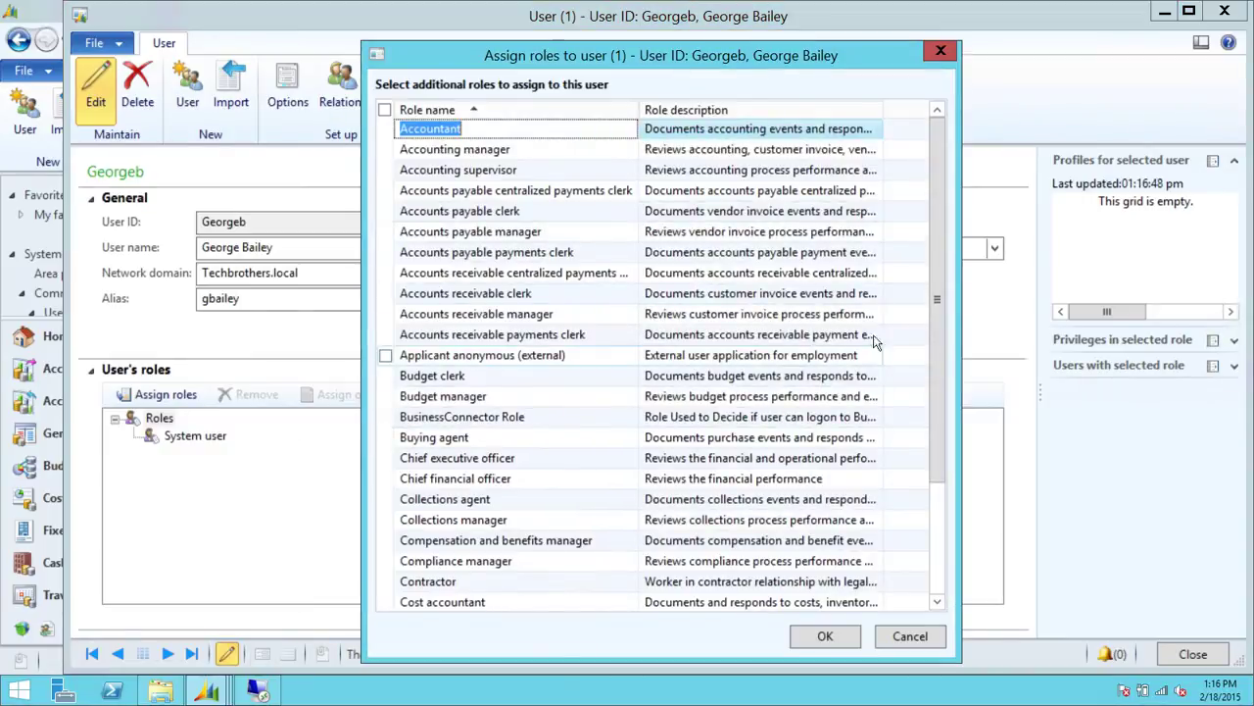
{"action": "left_click_drag", "start_coordinate": [943, 206], "coordinate": [939, 137]}
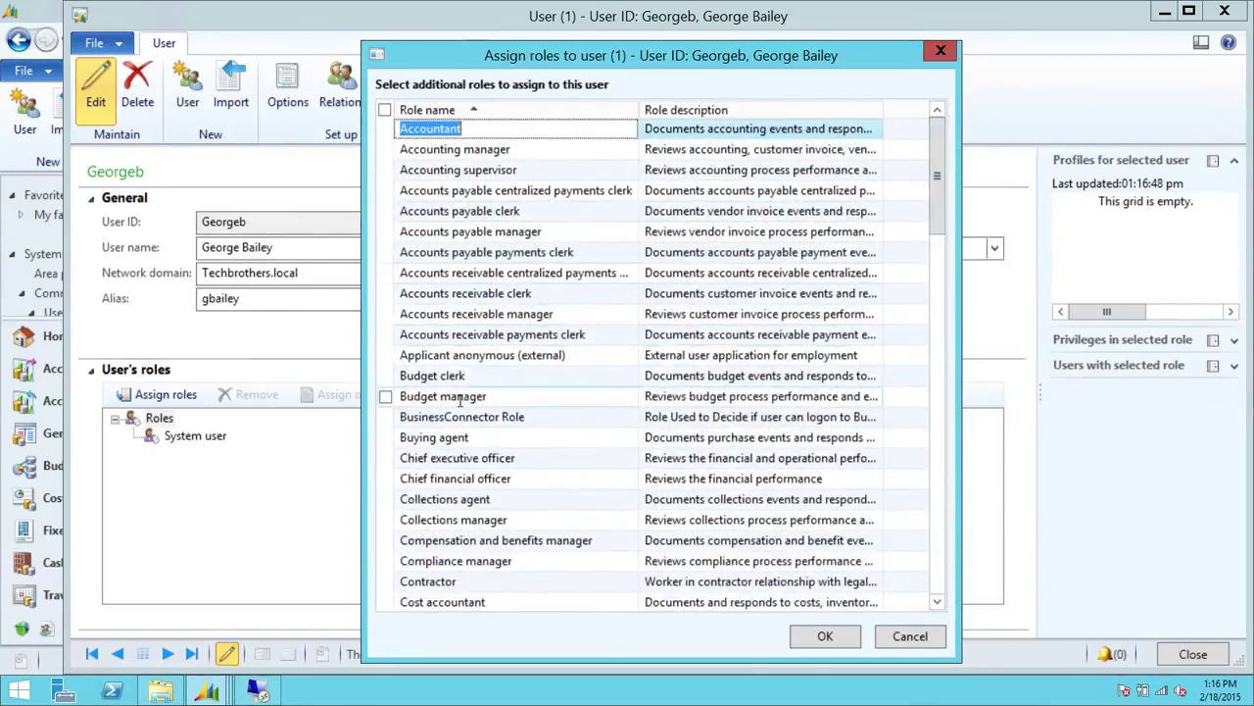
{"action": "scroll", "coordinate": [460, 402], "scroll_direction": "down", "scroll_amount": 3}
{"action": "scroll", "coordinate": [459, 402], "scroll_direction": "down", "scroll_amount": 3}
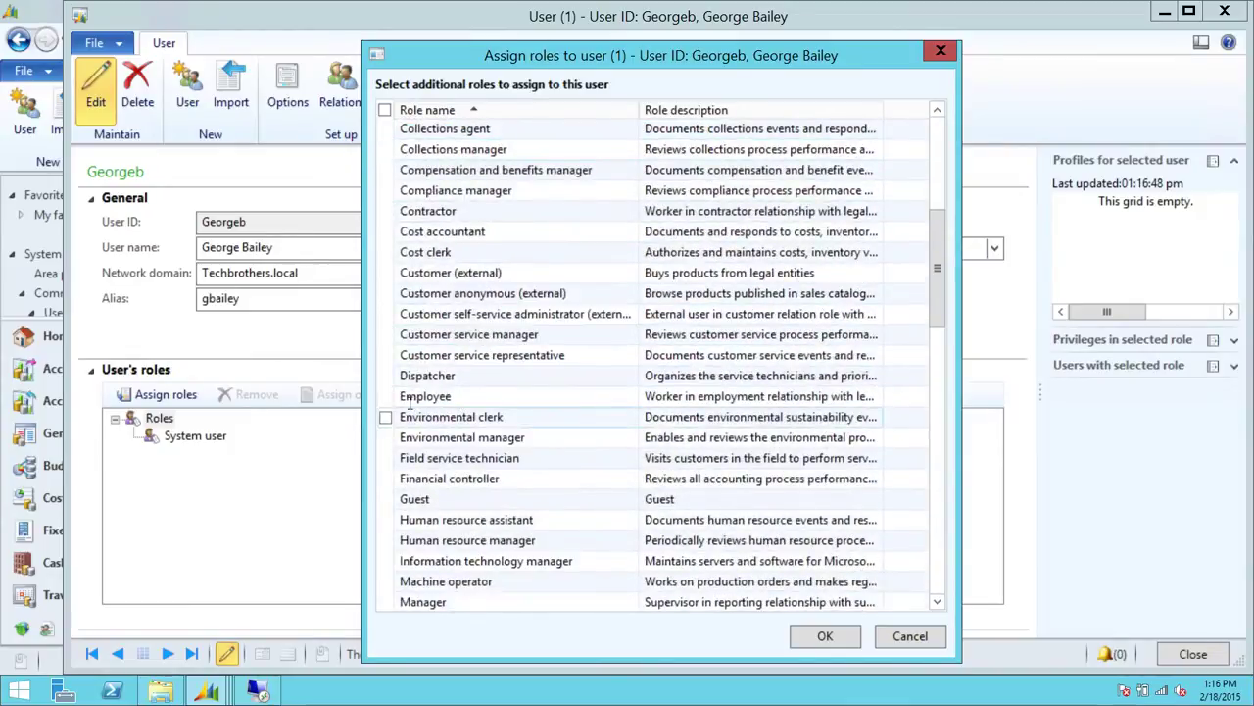
{"action": "left_click", "coordinate": [385, 396]}
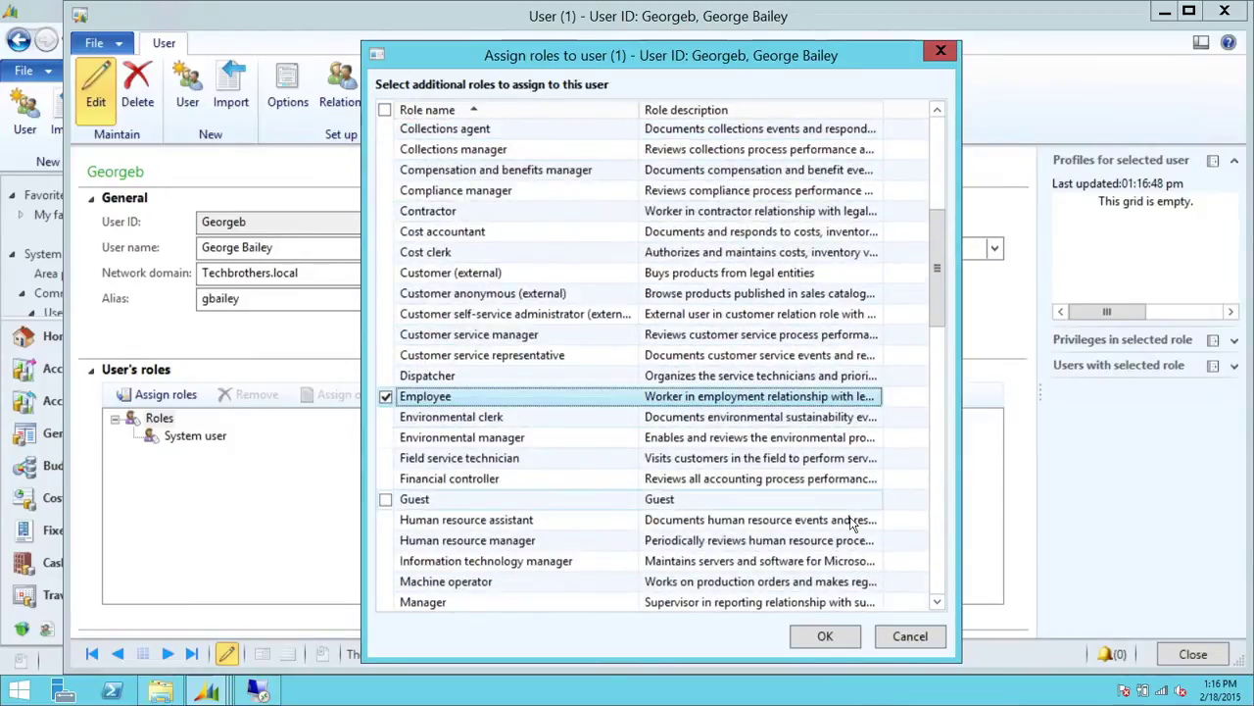
{"action": "left_click", "coordinate": [826, 636]}
{"action": "left_click", "coordinate": [167, 436]}
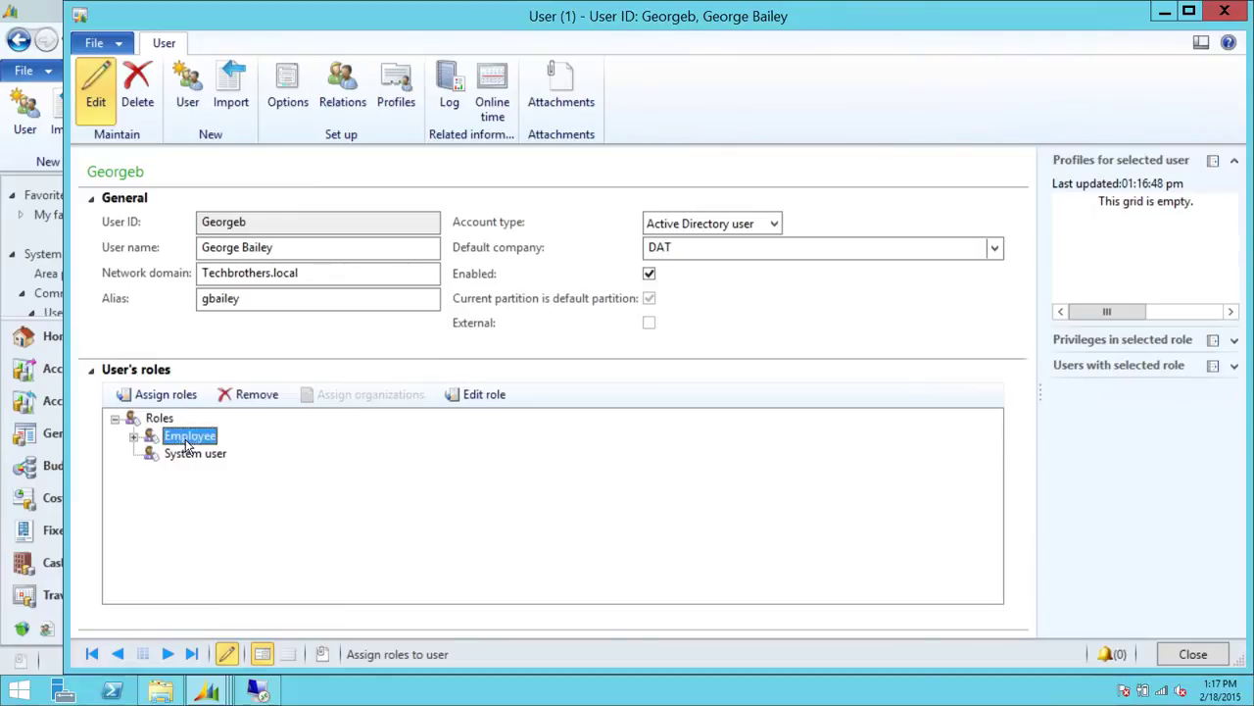
{"action": "left_click", "coordinate": [134, 436]}
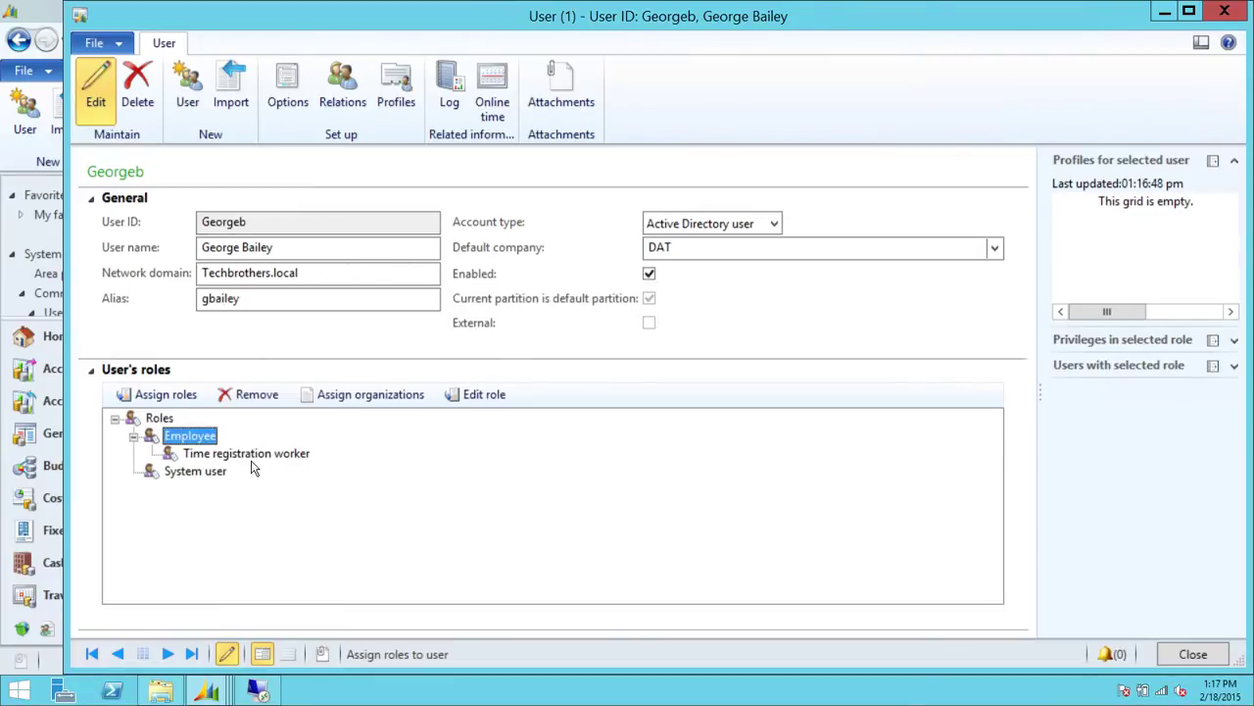
{"action": "left_click", "coordinate": [251, 456]}
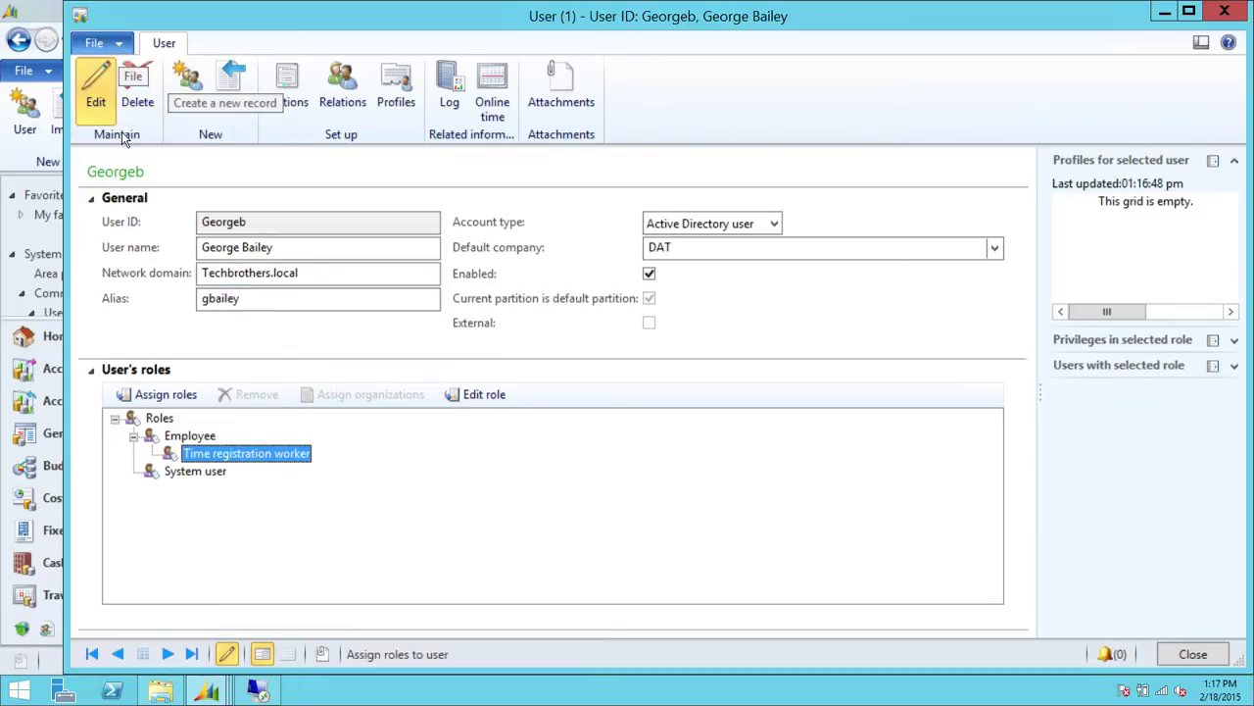
Save the user record, turn off the autosave tip, and close the User form
{"action": "left_click", "coordinate": [94, 43]}
{"action": "left_click", "coordinate": [130, 102]}
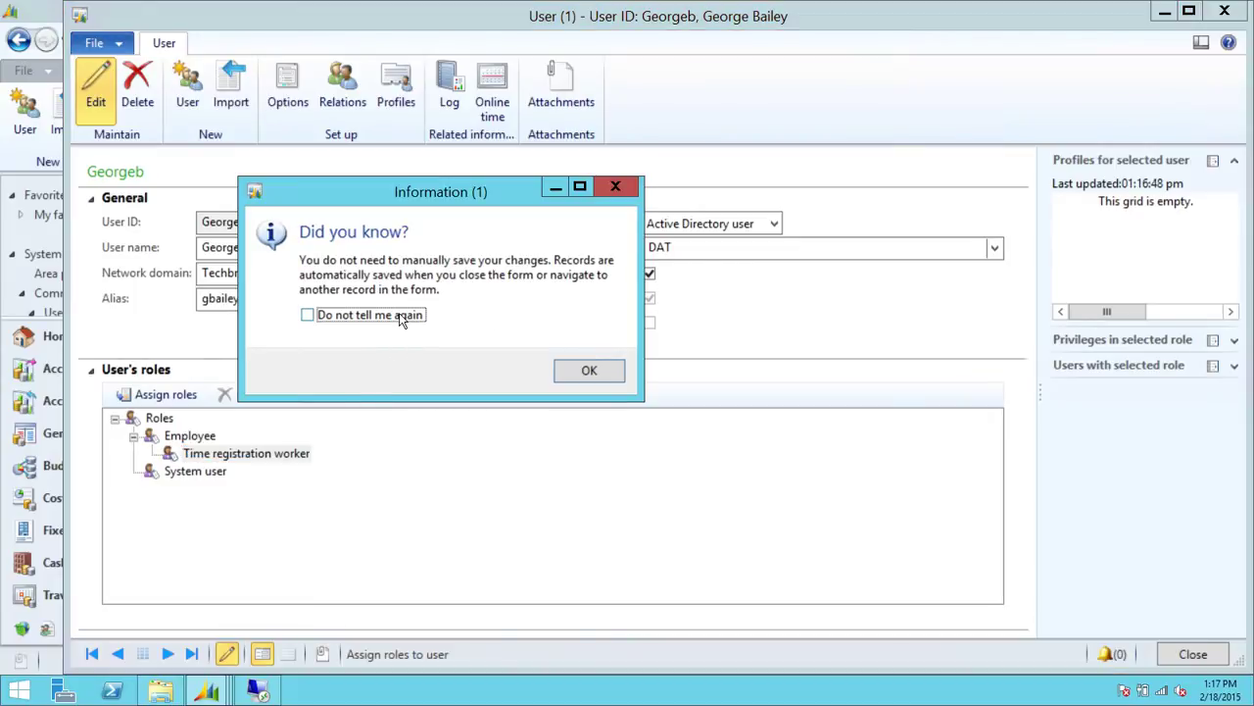
{"action": "left_click", "coordinate": [401, 319]}
{"action": "left_click", "coordinate": [599, 370]}
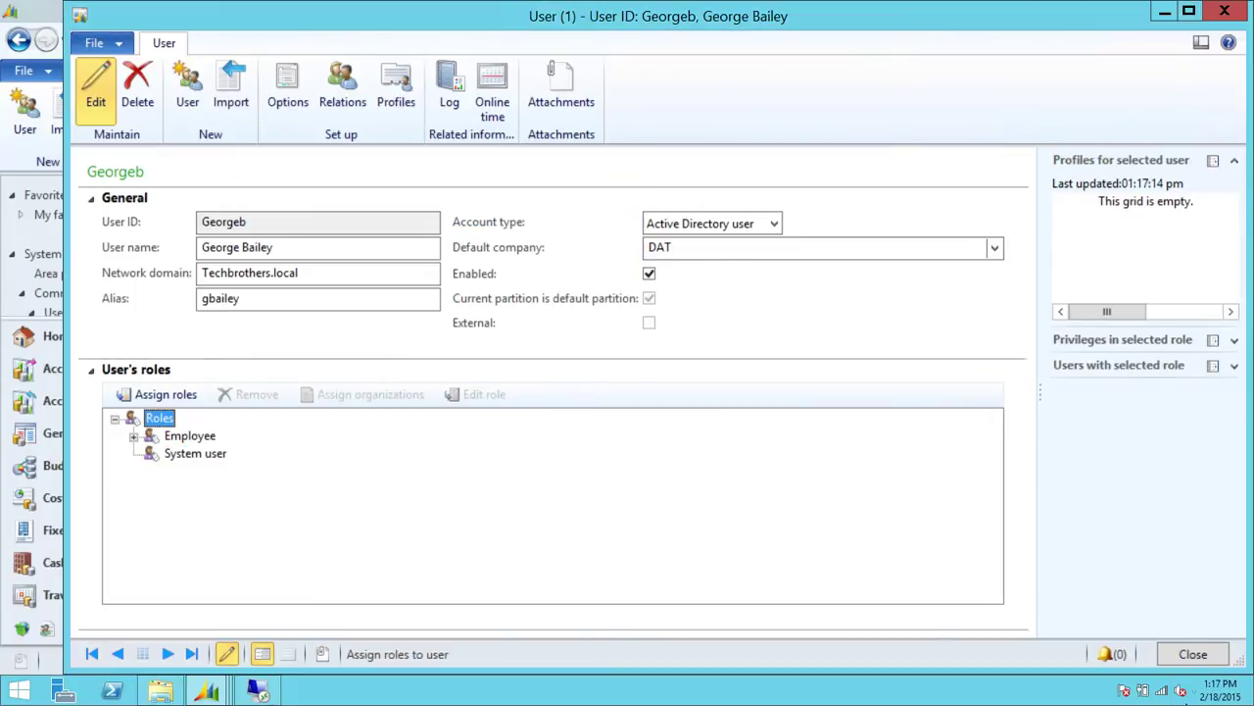
{"action": "left_click", "coordinate": [1196, 657]}
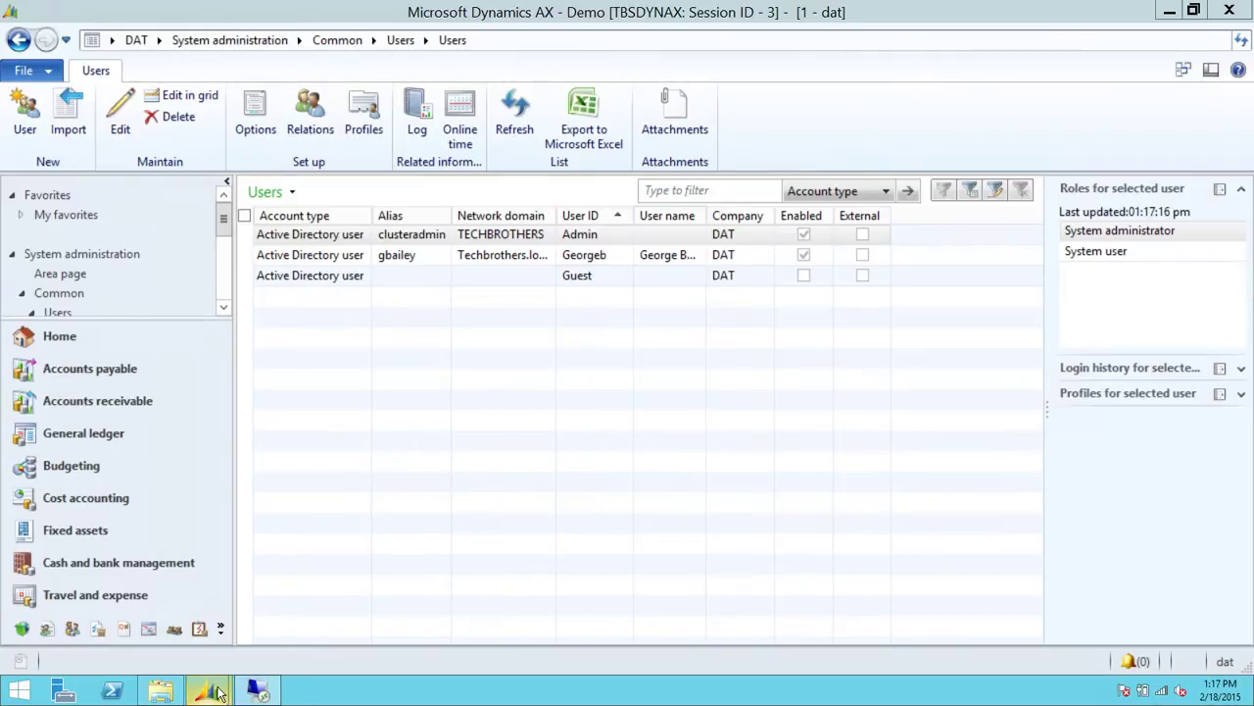
Bring the Task recorder window forward and stop the UserSetup recording
{"action": "mouse_move", "coordinate": [220, 693]}
{"action": "left_click", "coordinate": [299, 623]}
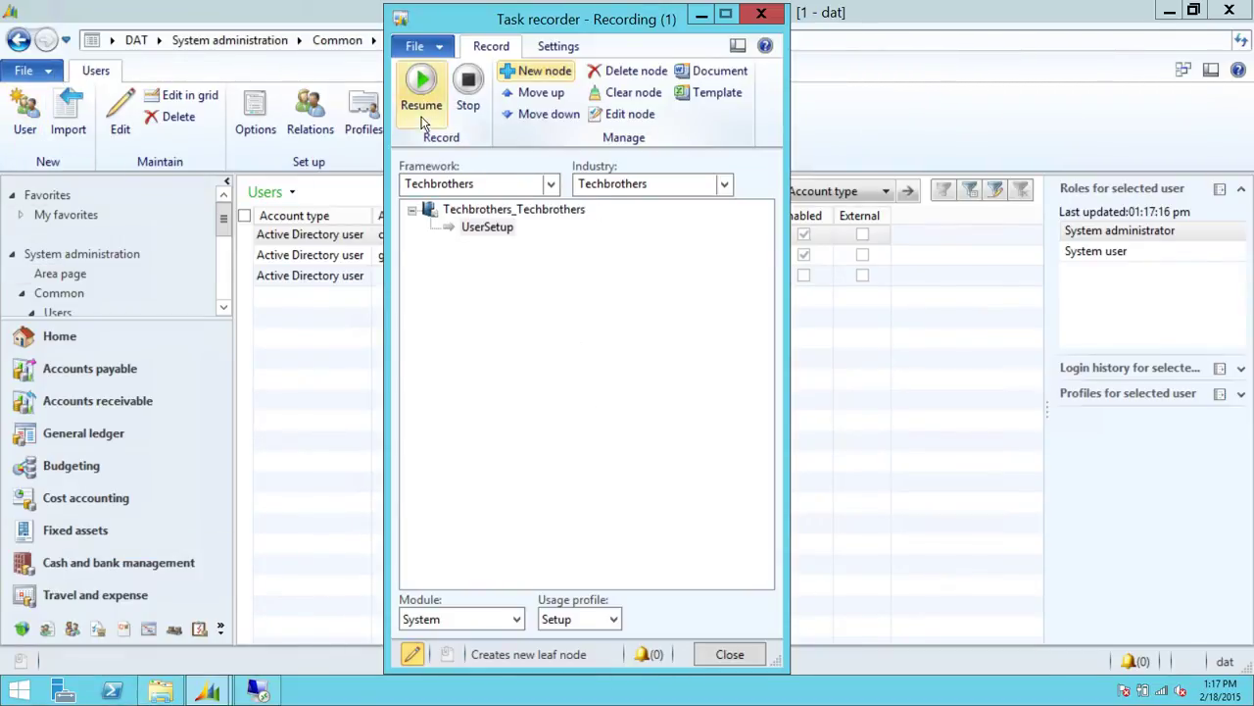
{"action": "left_click", "coordinate": [474, 106]}
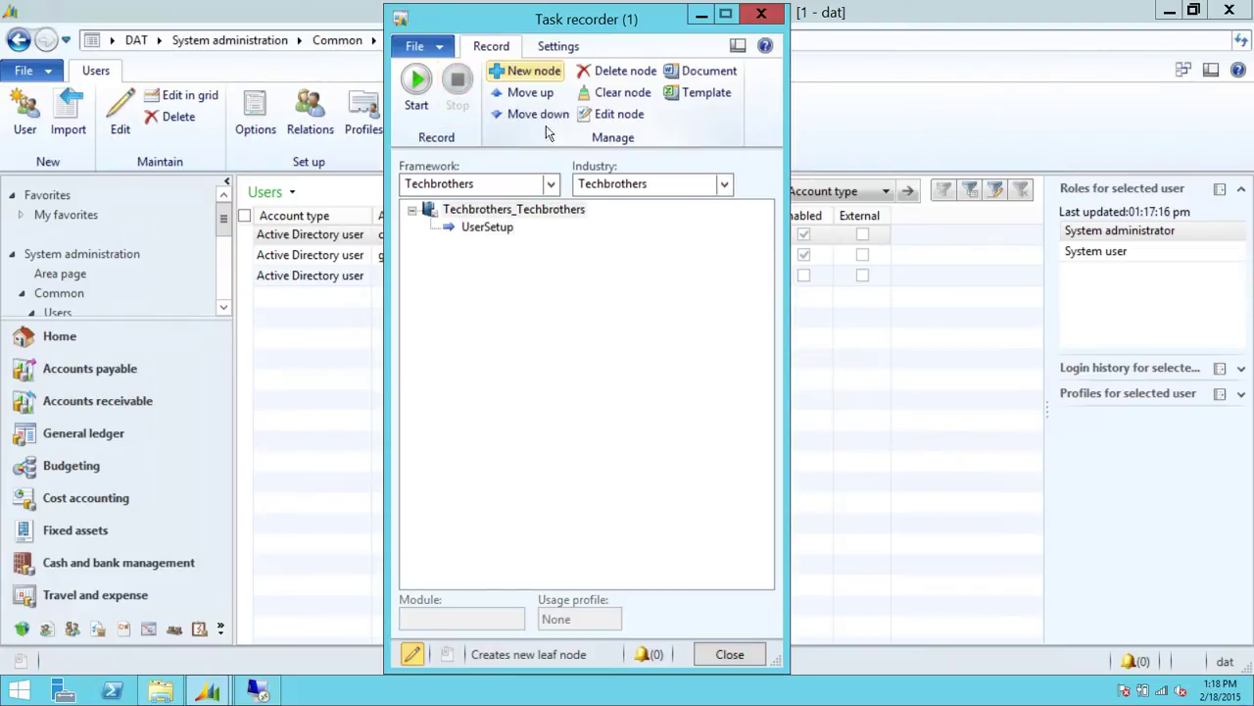
Verify in Task recorder Parameters that the recording file path is C:\DynamicsAX, then close Parameters
{"action": "left_click", "coordinate": [555, 46]}
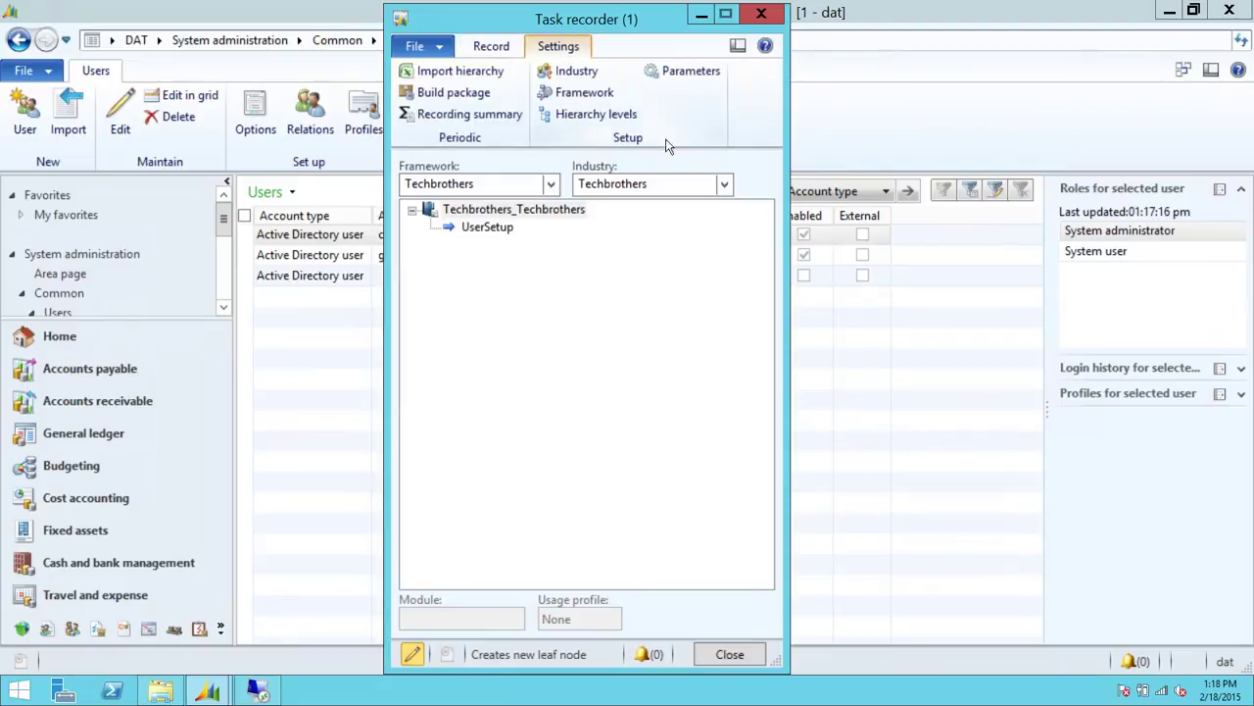
{"action": "left_click", "coordinate": [691, 74]}
{"action": "left_click", "coordinate": [604, 238]}
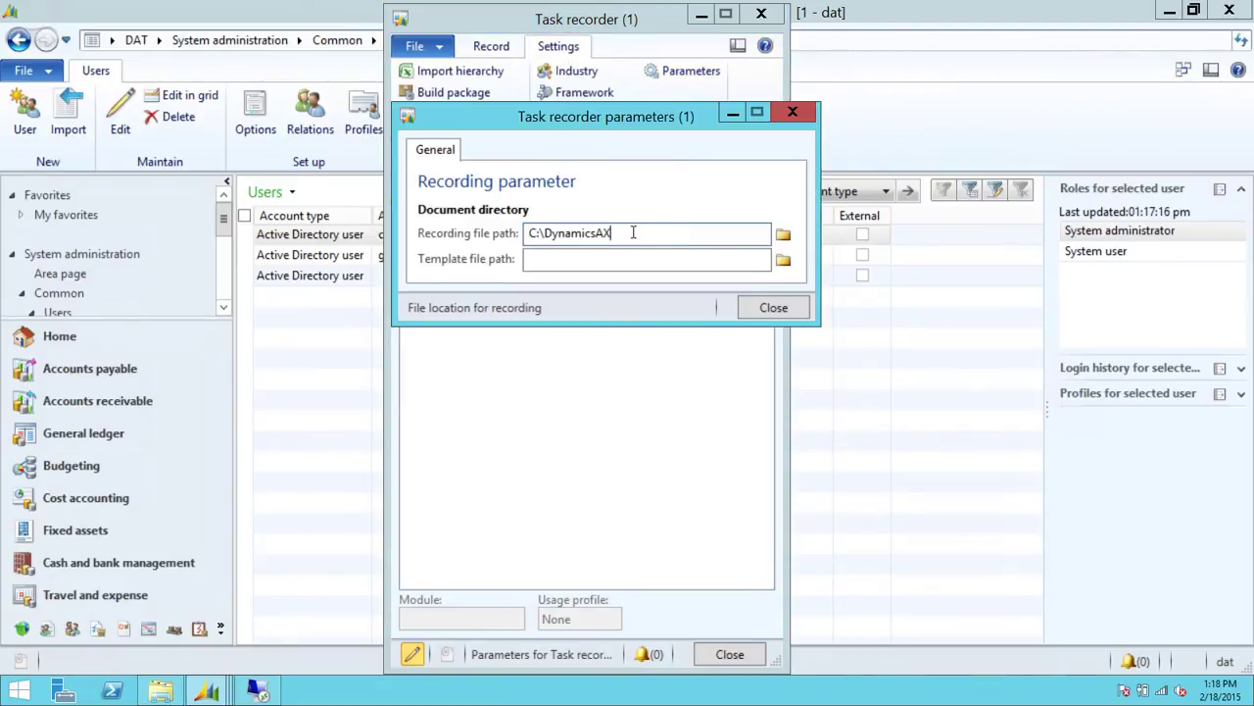
{"action": "left_click_drag", "start_coordinate": [633, 232], "coordinate": [520, 235]}
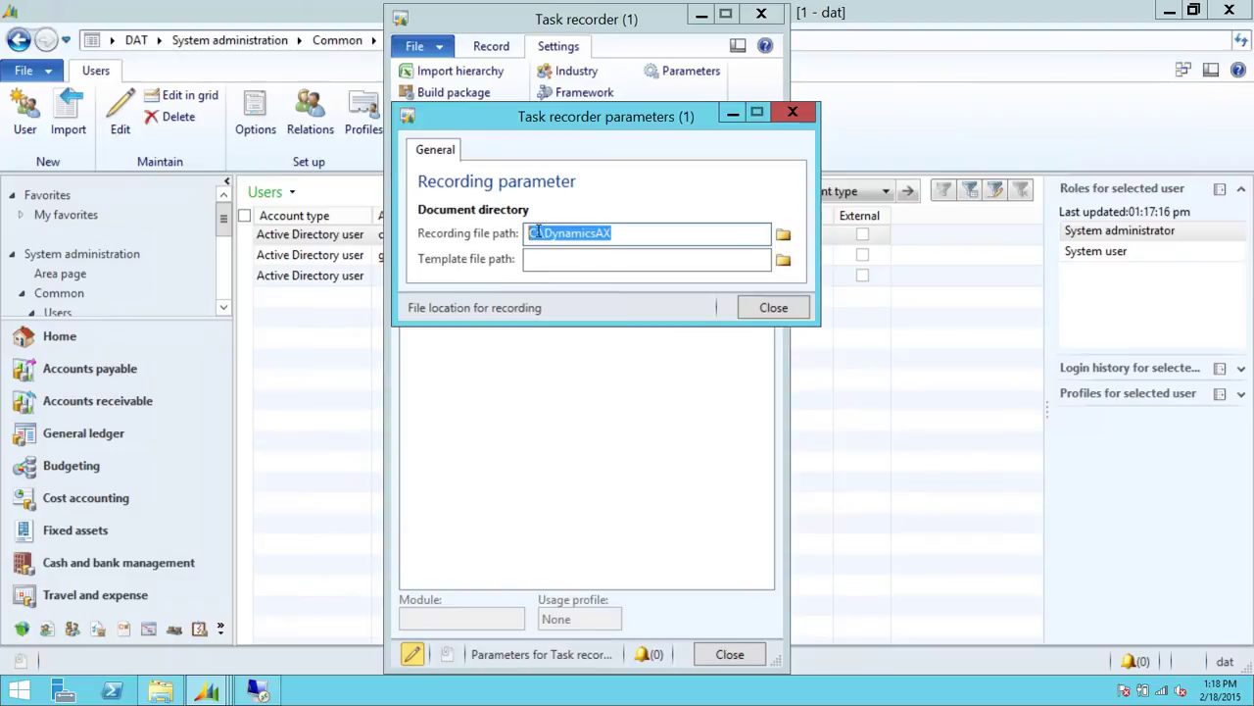
{"action": "left_click", "coordinate": [537, 233]}
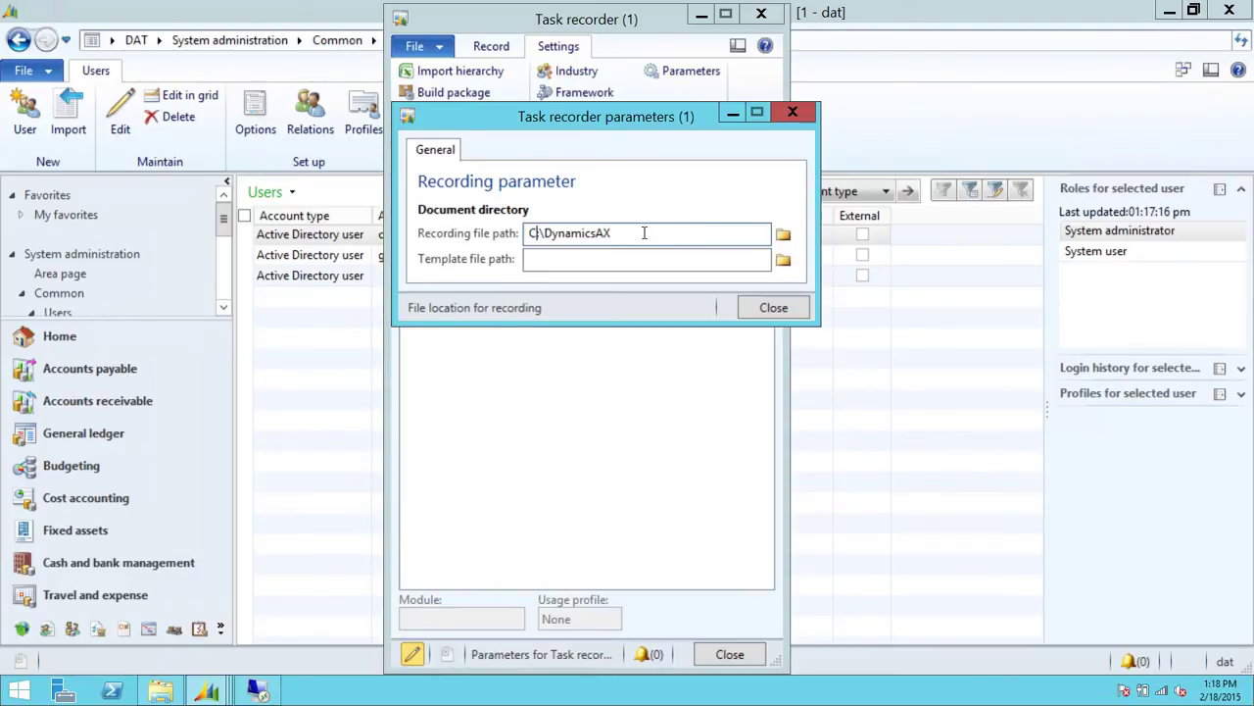
{"action": "left_click", "coordinate": [773, 308]}
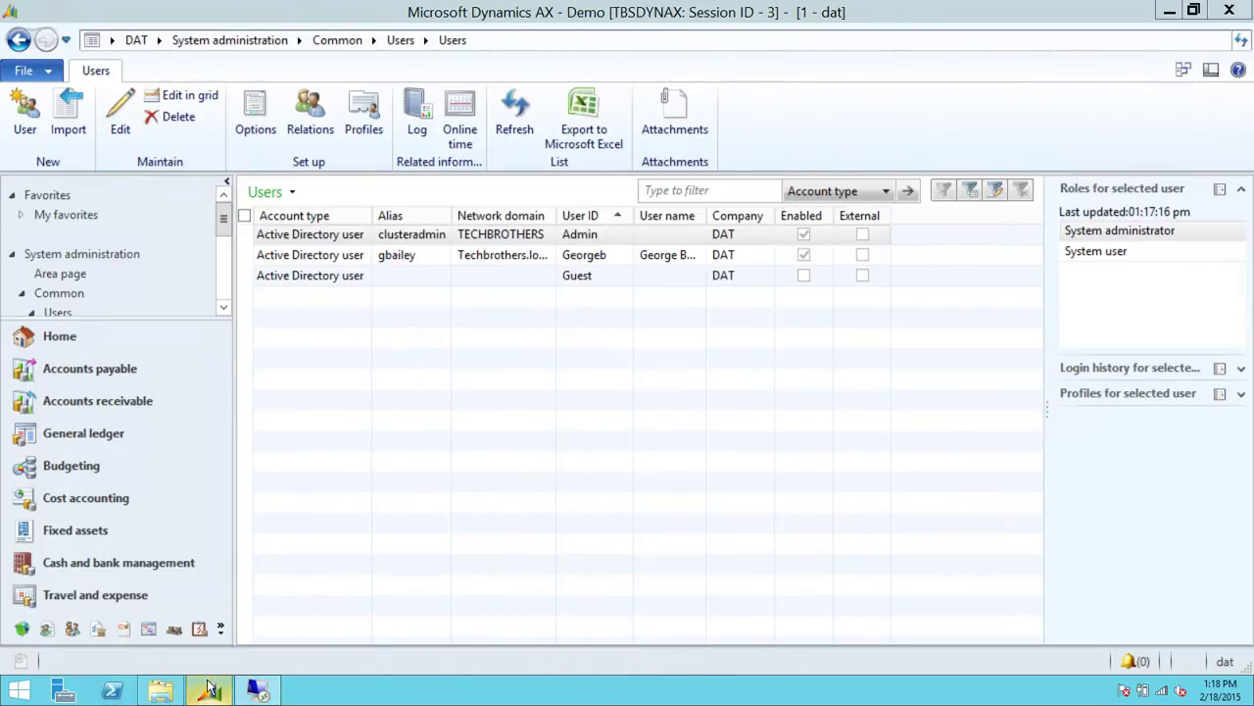
Browse C:\DynamicsAX to Techbrothers_Techbrothers > UserSetup and open the Recording Word document
{"action": "left_click", "coordinate": [161, 691]}
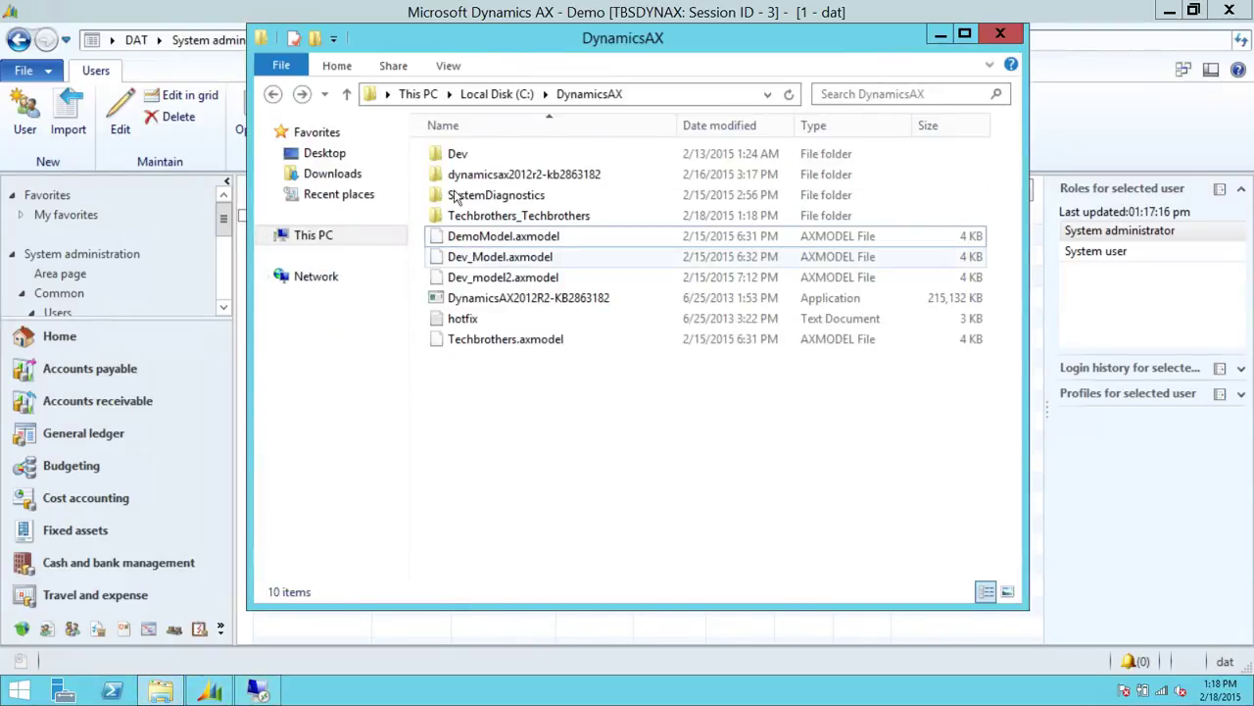
{"action": "left_click", "coordinate": [654, 96]}
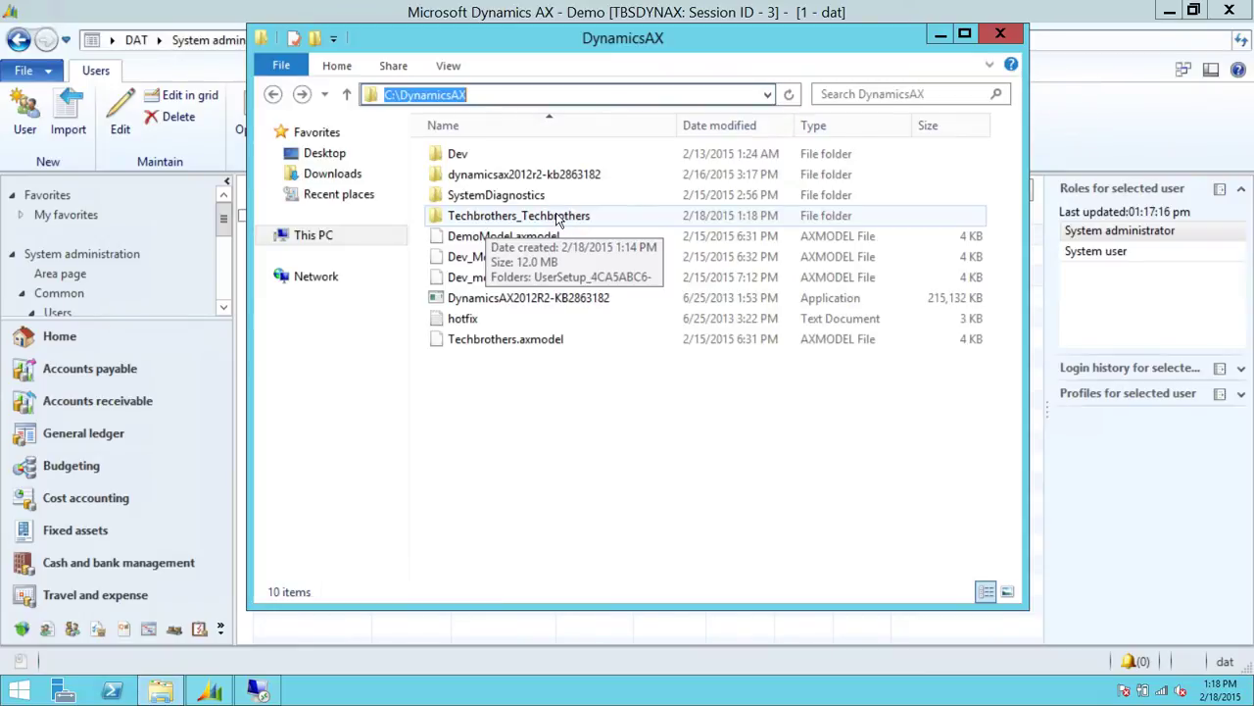
{"action": "double_click", "coordinate": [557, 218]}
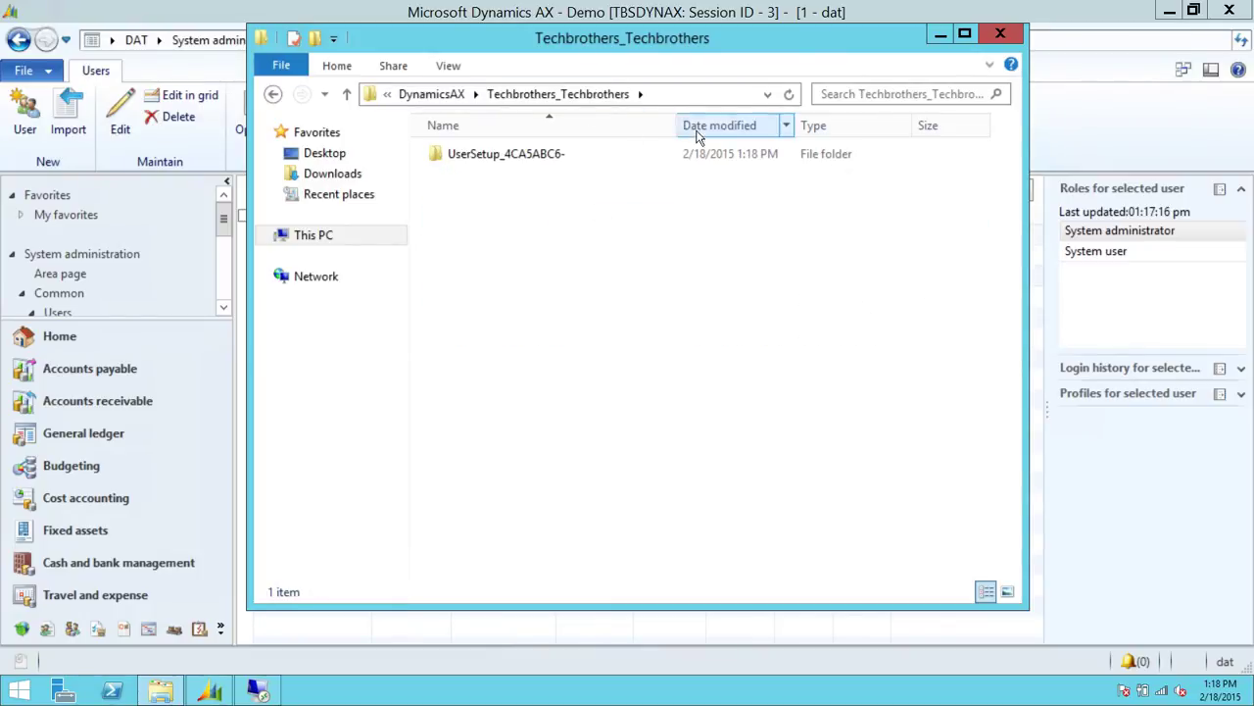
{"action": "double_click", "coordinate": [506, 156]}
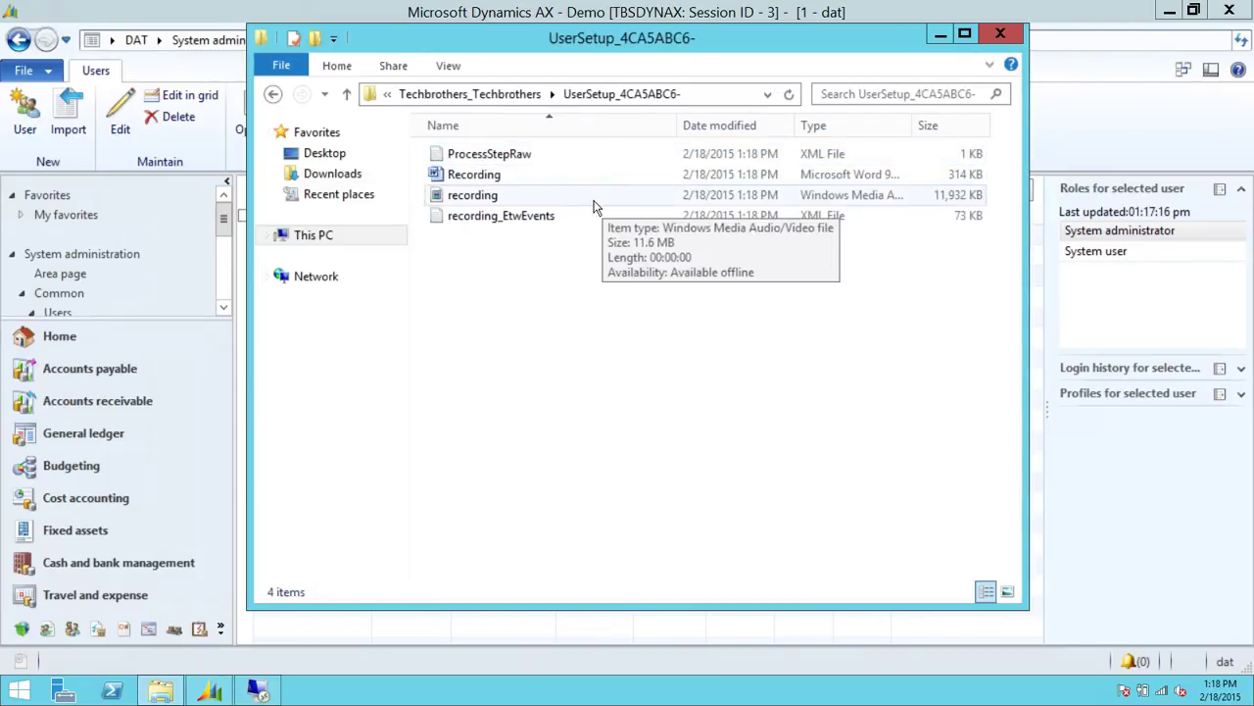
{"action": "double_click", "coordinate": [482, 176]}
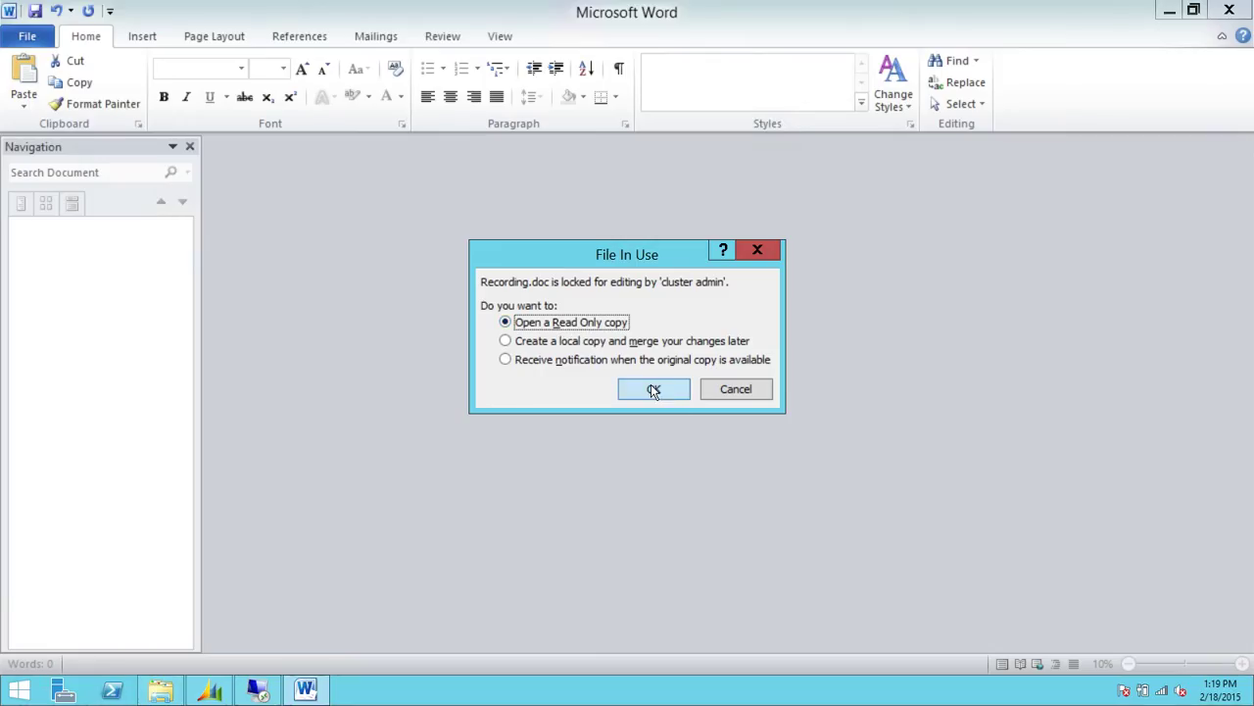
Dismiss the file-in-use and macro warnings to view the Recording document read-only
{"action": "left_click", "coordinate": [651, 389]}
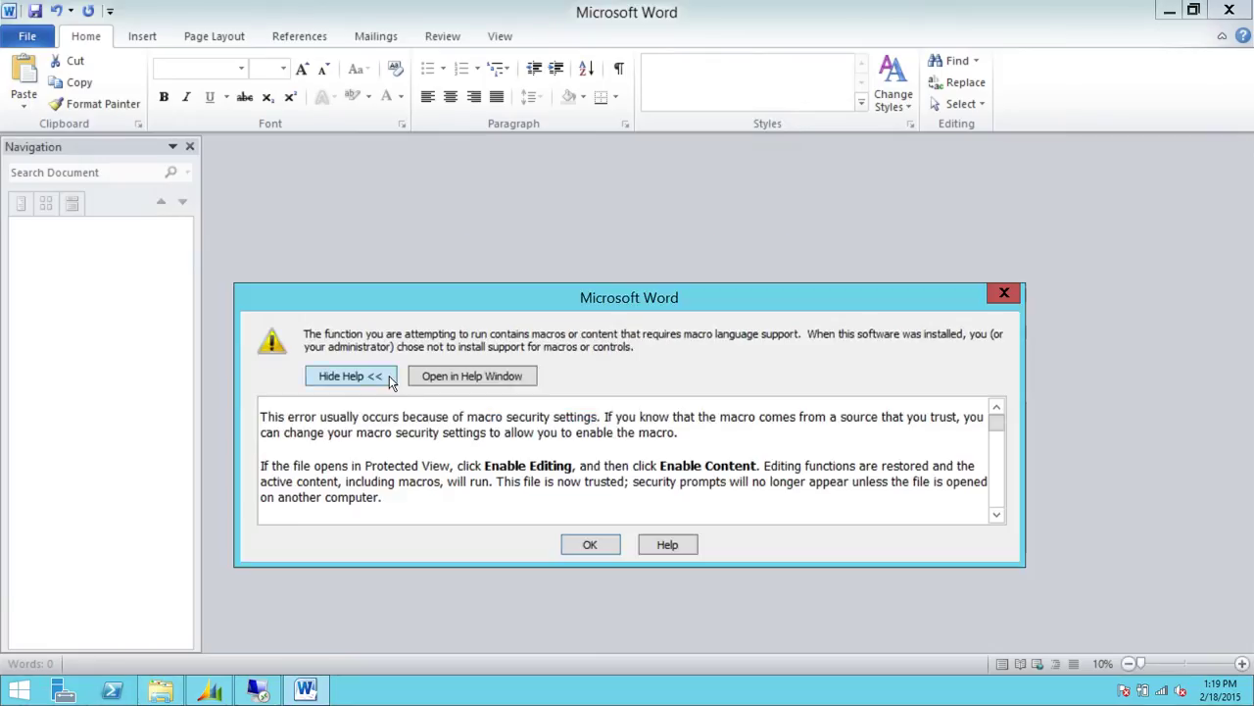
{"action": "left_click", "coordinate": [593, 545]}
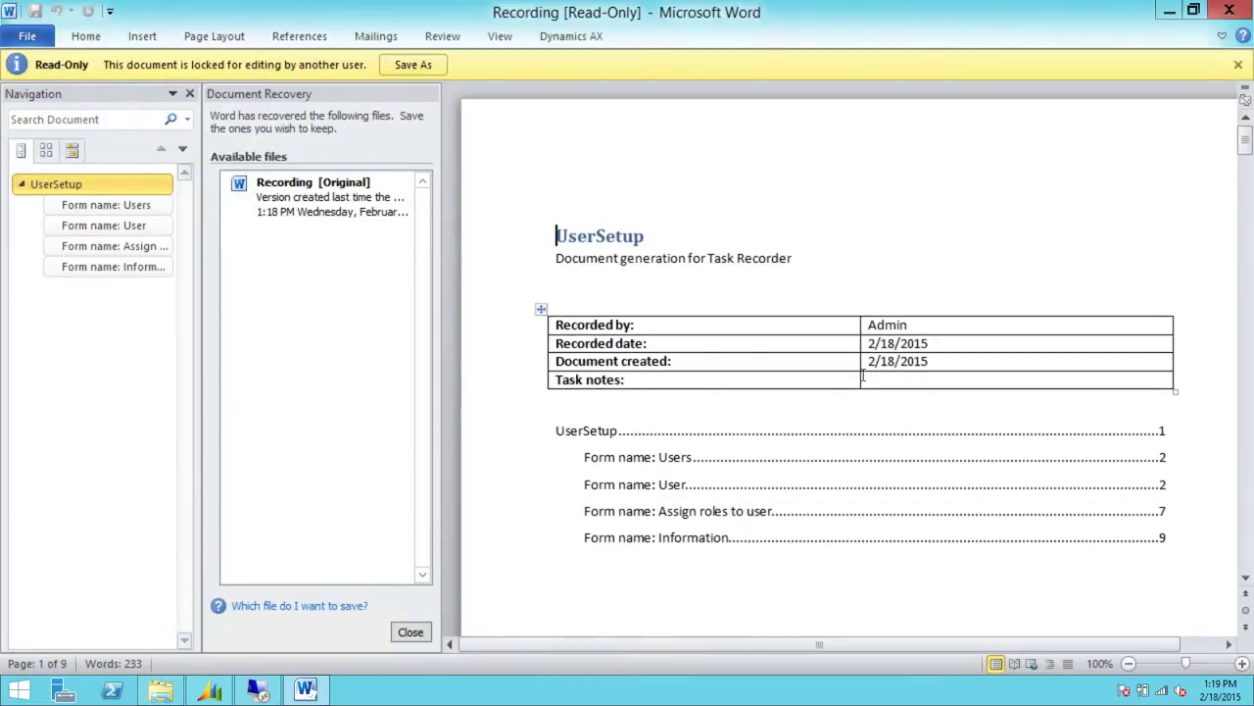
{"action": "left_click_drag", "start_coordinate": [1242, 142], "coordinate": [1243, 175]}
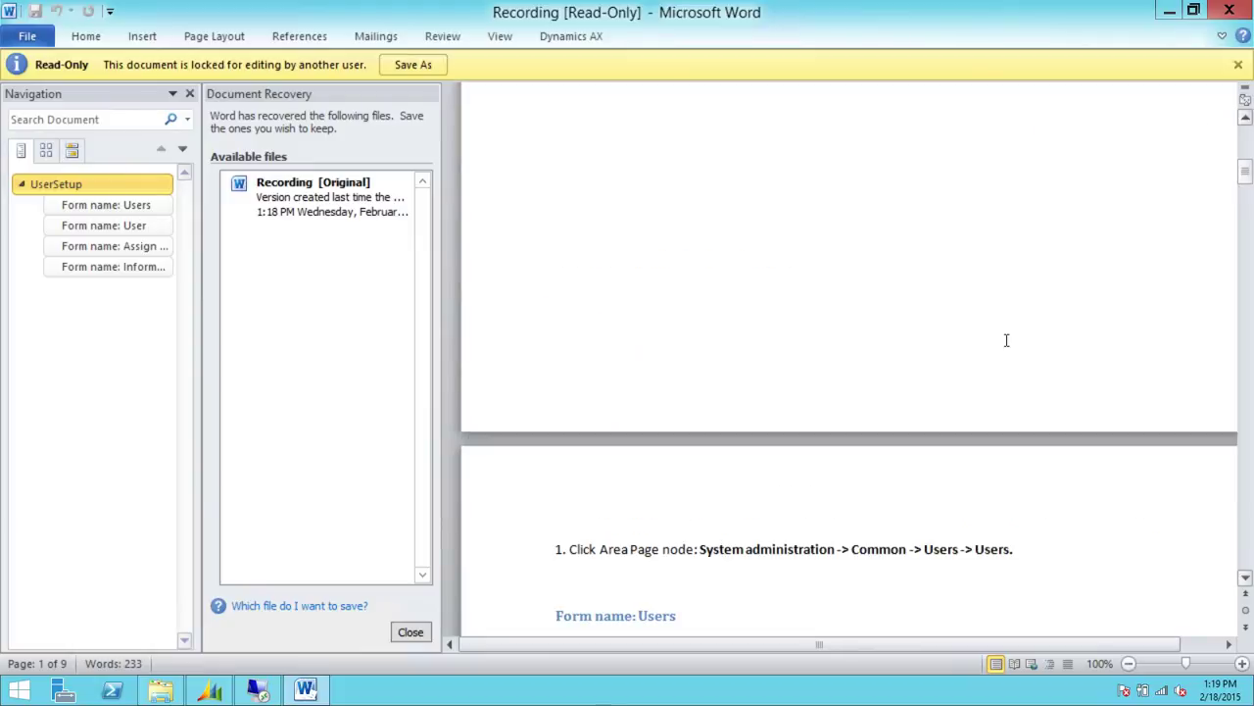
{"action": "scroll", "coordinate": [926, 376], "scroll_direction": "down", "scroll_amount": 15}
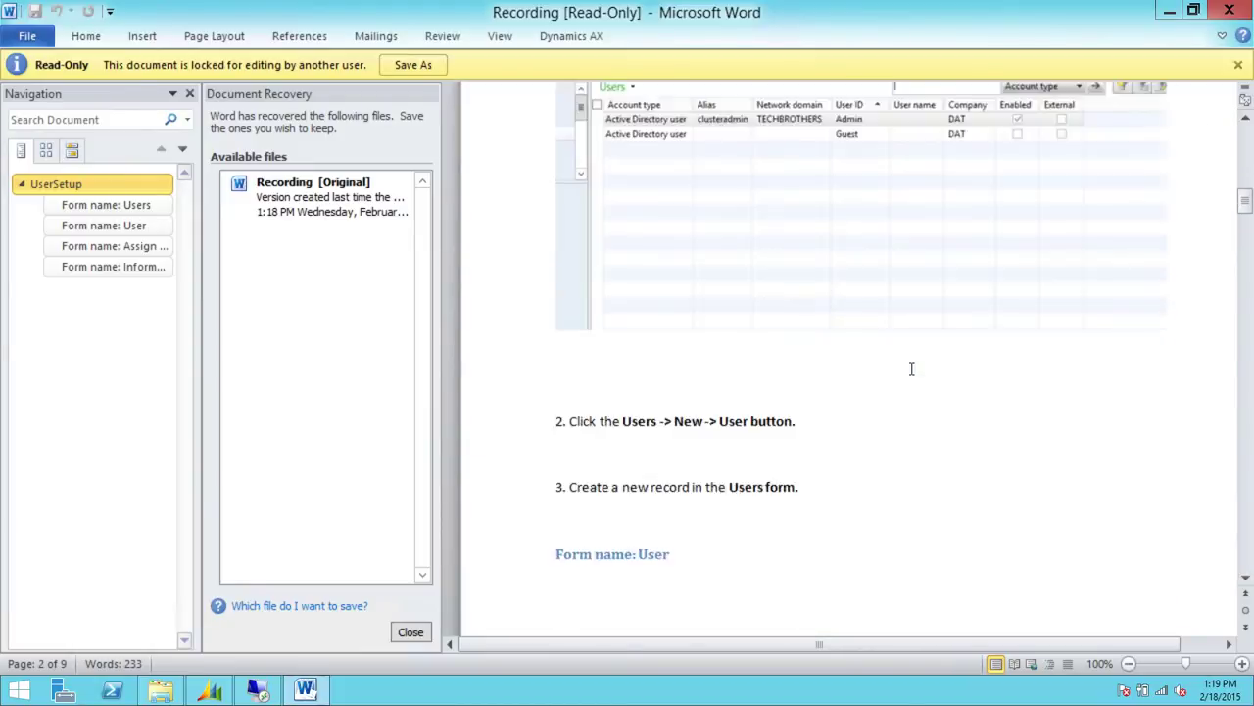
{"action": "scroll", "coordinate": [911, 369], "scroll_direction": "down", "scroll_amount": 12}
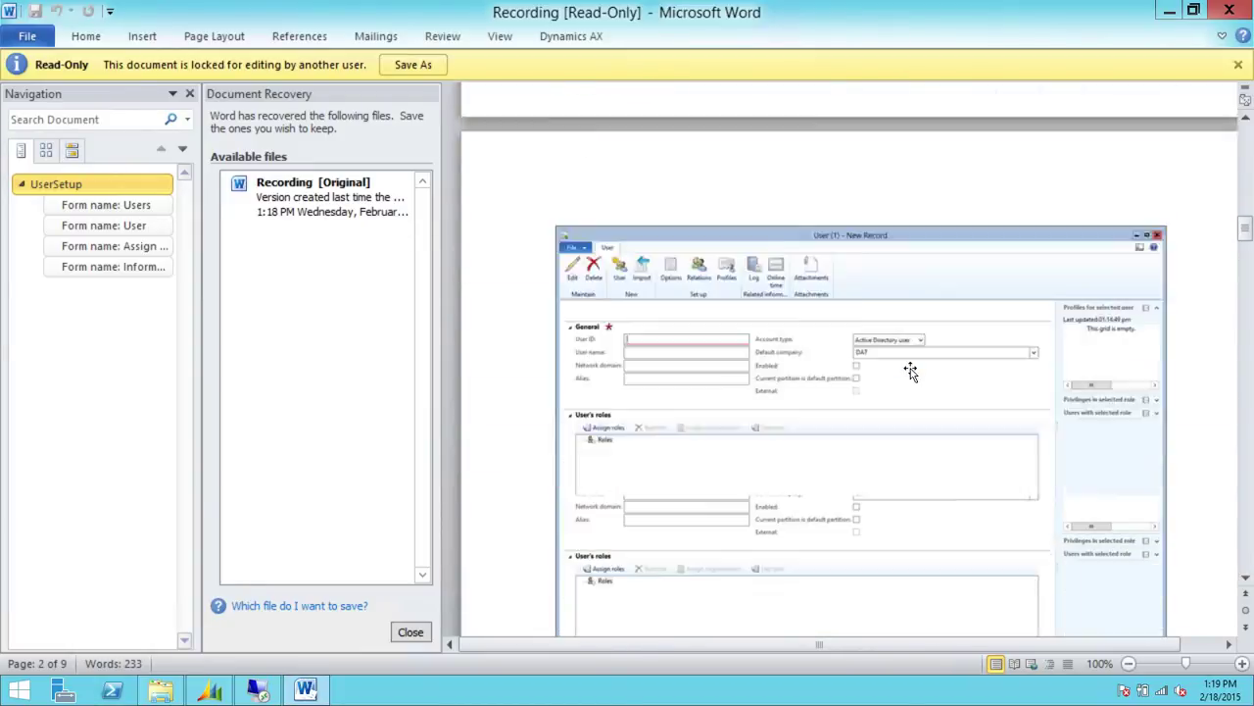
{"action": "scroll", "coordinate": [911, 369], "scroll_direction": "down", "scroll_amount": 5}
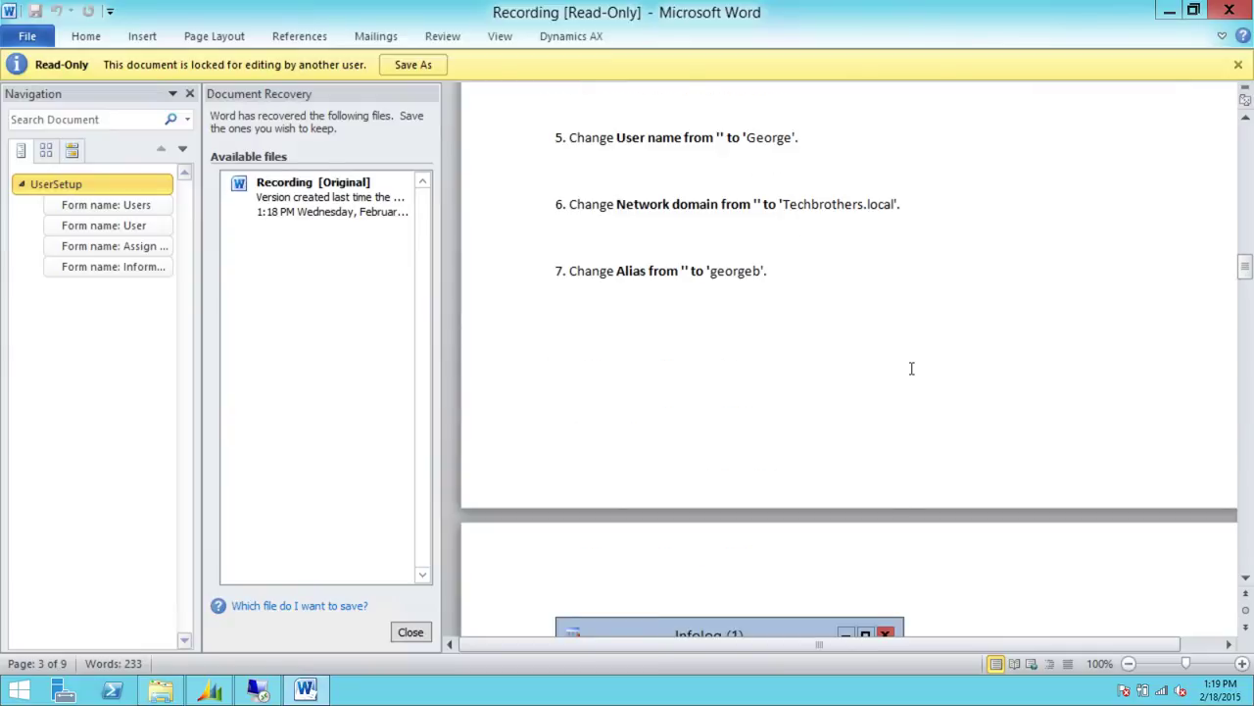
Scroll through the recorded steps and screenshots, then close the document
{"action": "scroll", "coordinate": [911, 368], "scroll_direction": "up", "scroll_amount": 4}
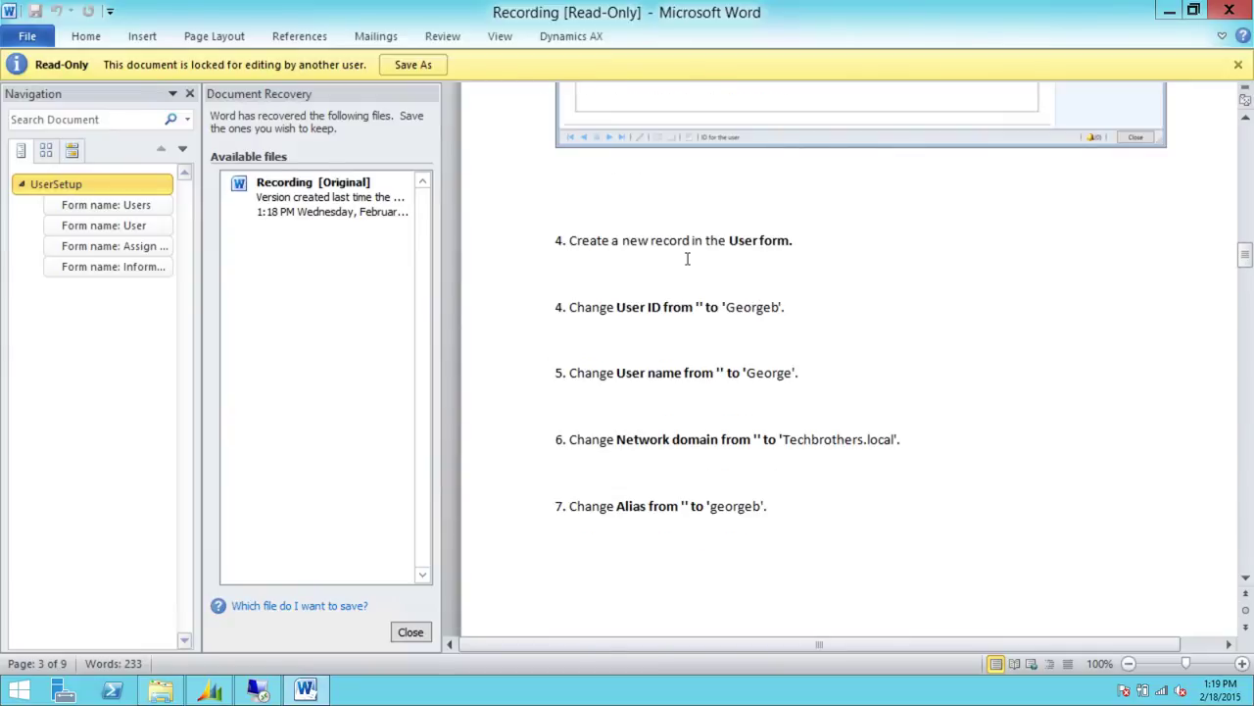
{"action": "scroll", "coordinate": [862, 312], "scroll_direction": "down", "scroll_amount": 8}
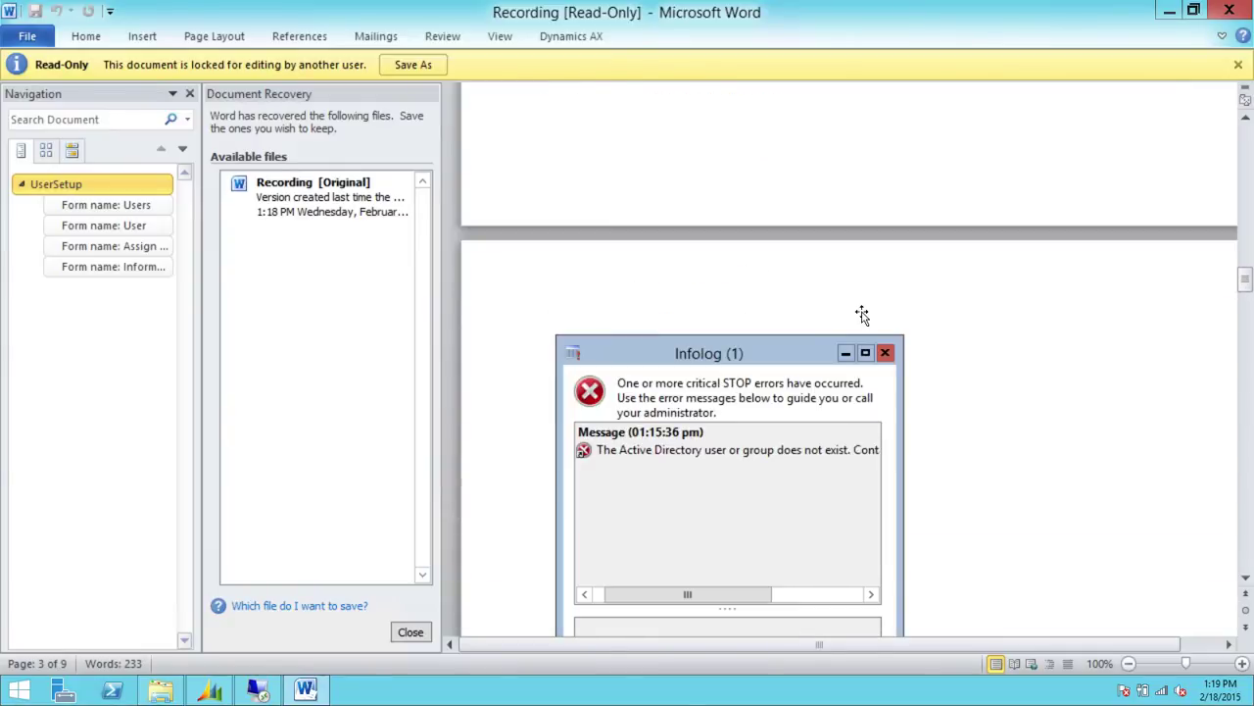
{"action": "scroll", "coordinate": [862, 314], "scroll_direction": "down", "scroll_amount": 5}
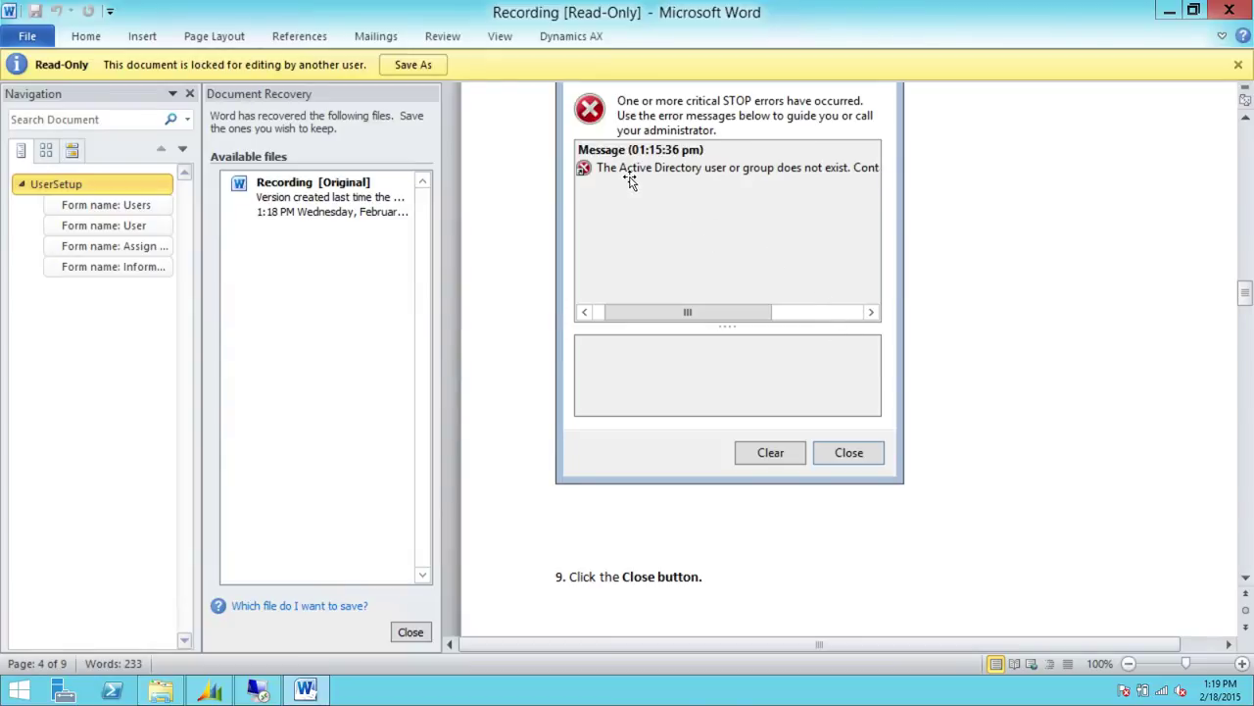
{"action": "scroll", "coordinate": [848, 361], "scroll_direction": "down", "scroll_amount": 15}
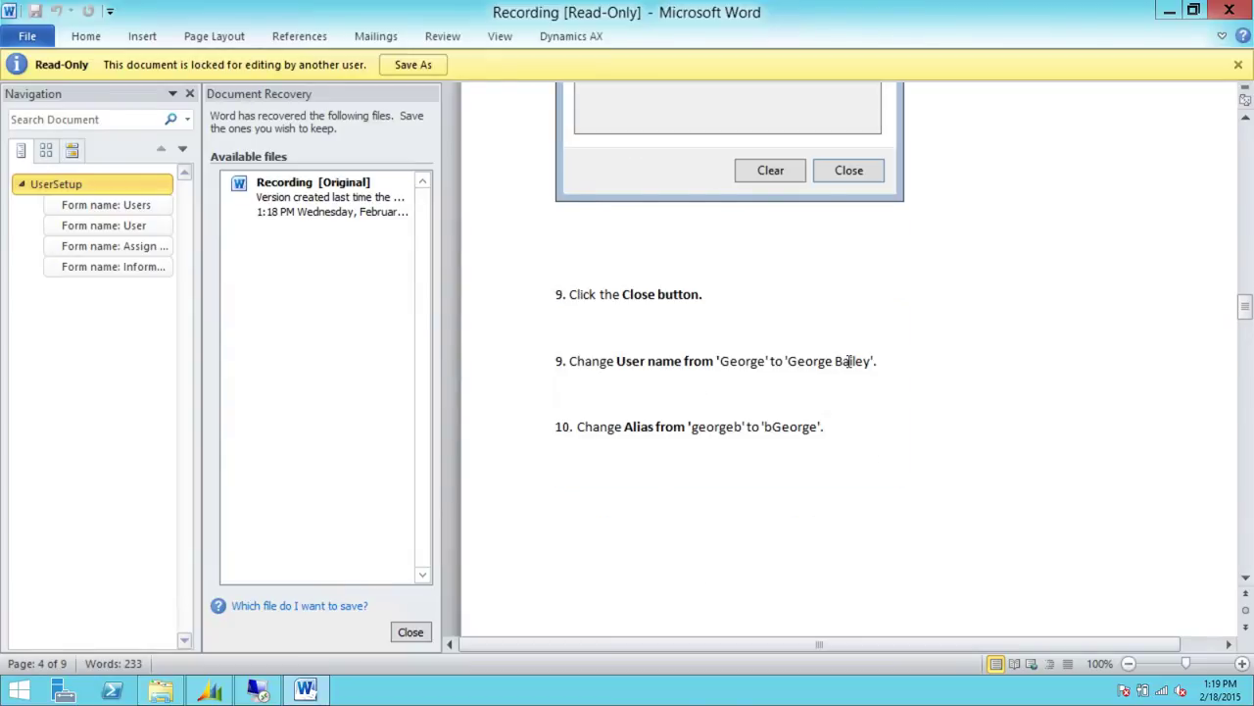
{"action": "scroll", "coordinate": [845, 365], "scroll_direction": "down", "scroll_amount": 15}
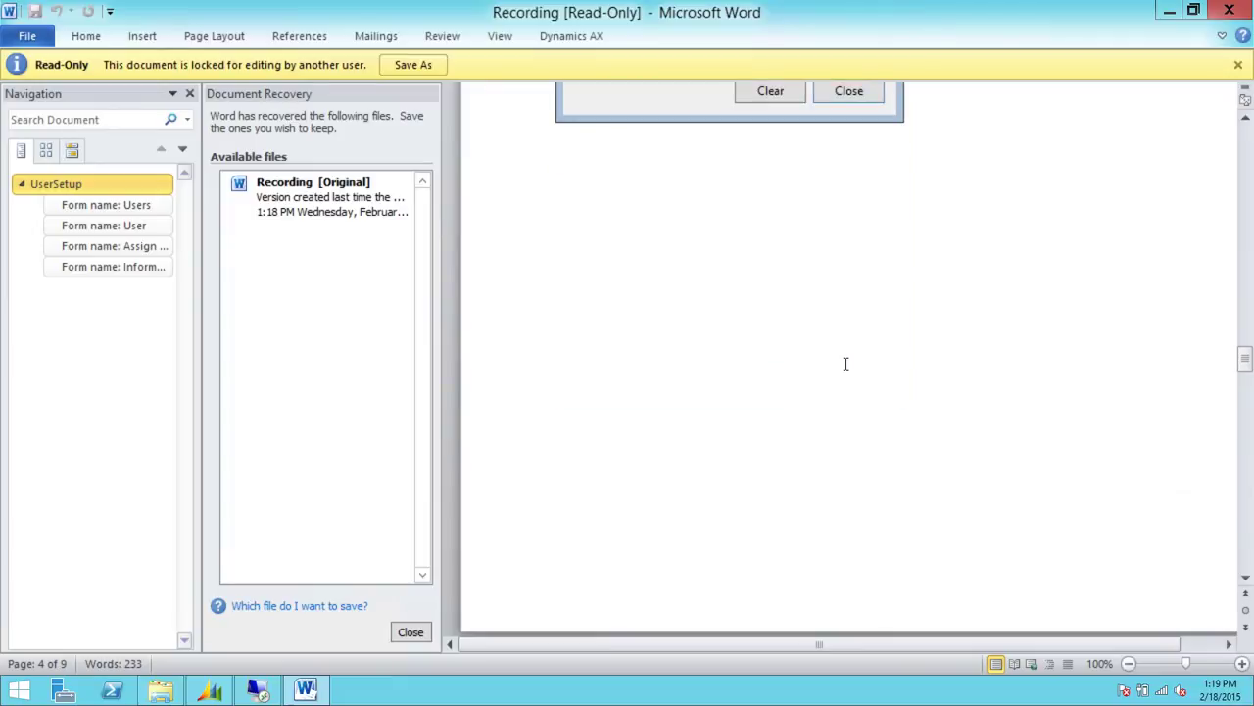
{"action": "scroll", "coordinate": [846, 364], "scroll_direction": "down", "scroll_amount": 20}
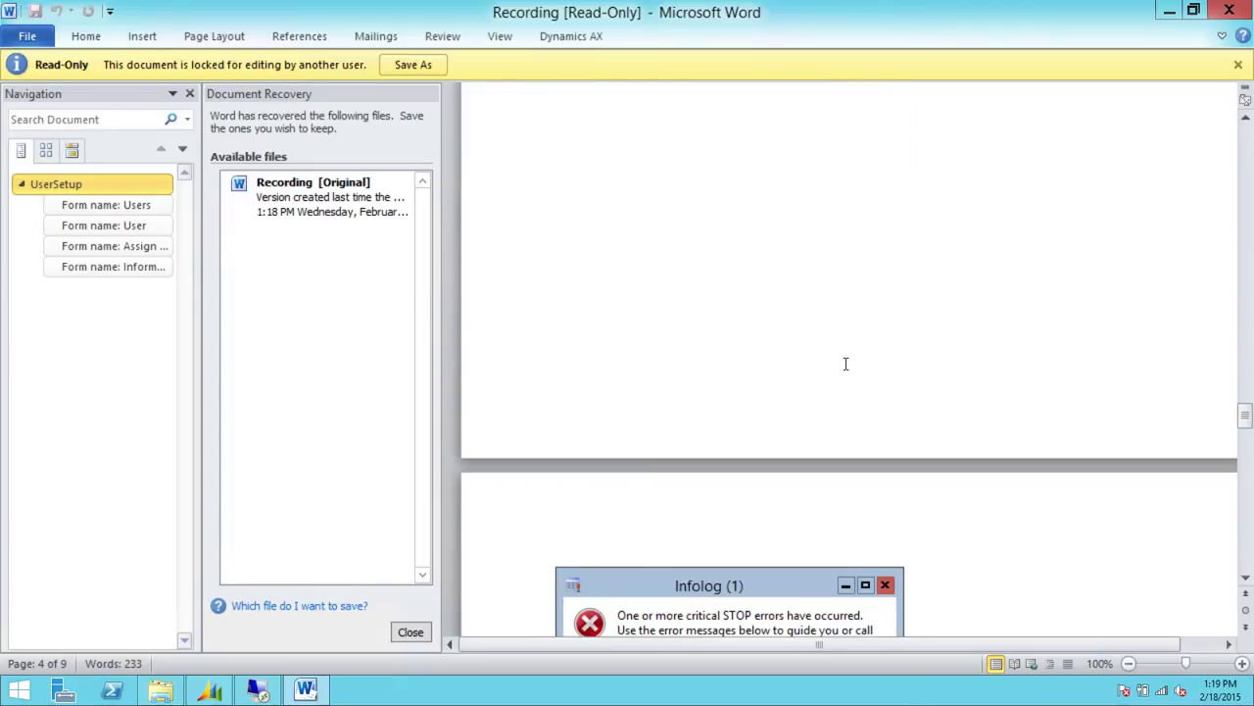
{"action": "scroll", "coordinate": [855, 395], "scroll_direction": "down", "scroll_amount": 20}
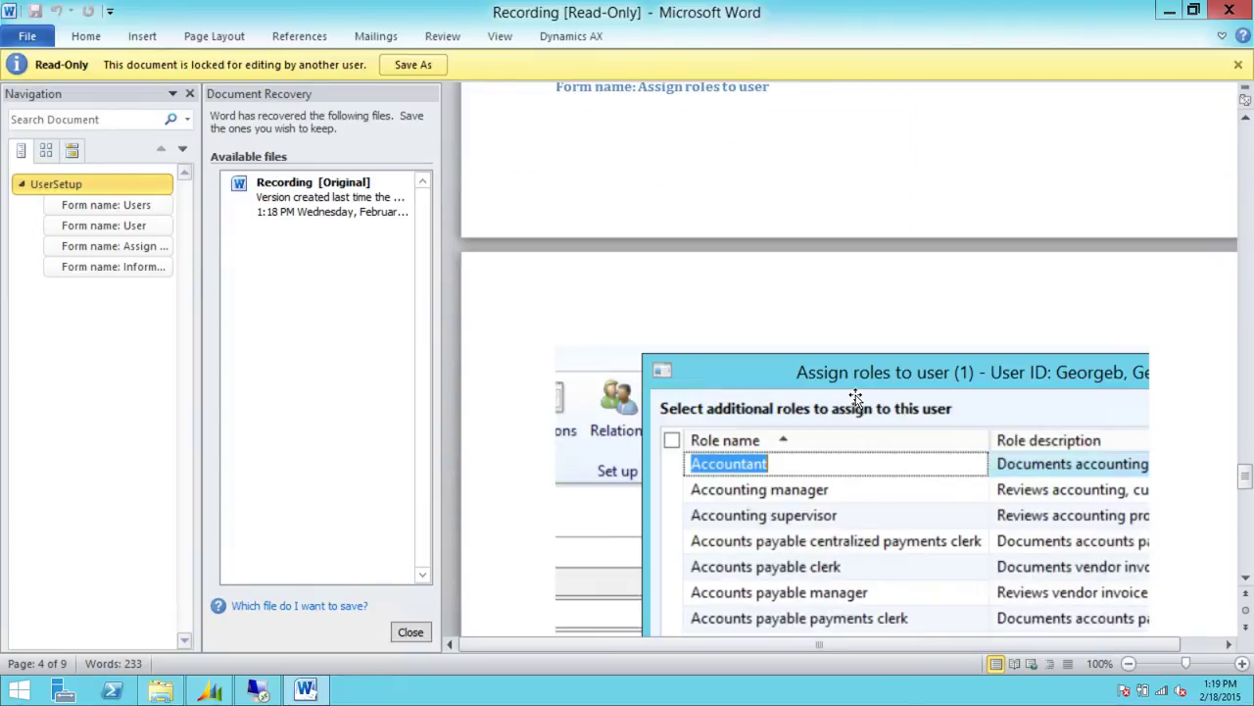
{"action": "scroll", "coordinate": [856, 395], "scroll_direction": "up", "scroll_amount": 20}
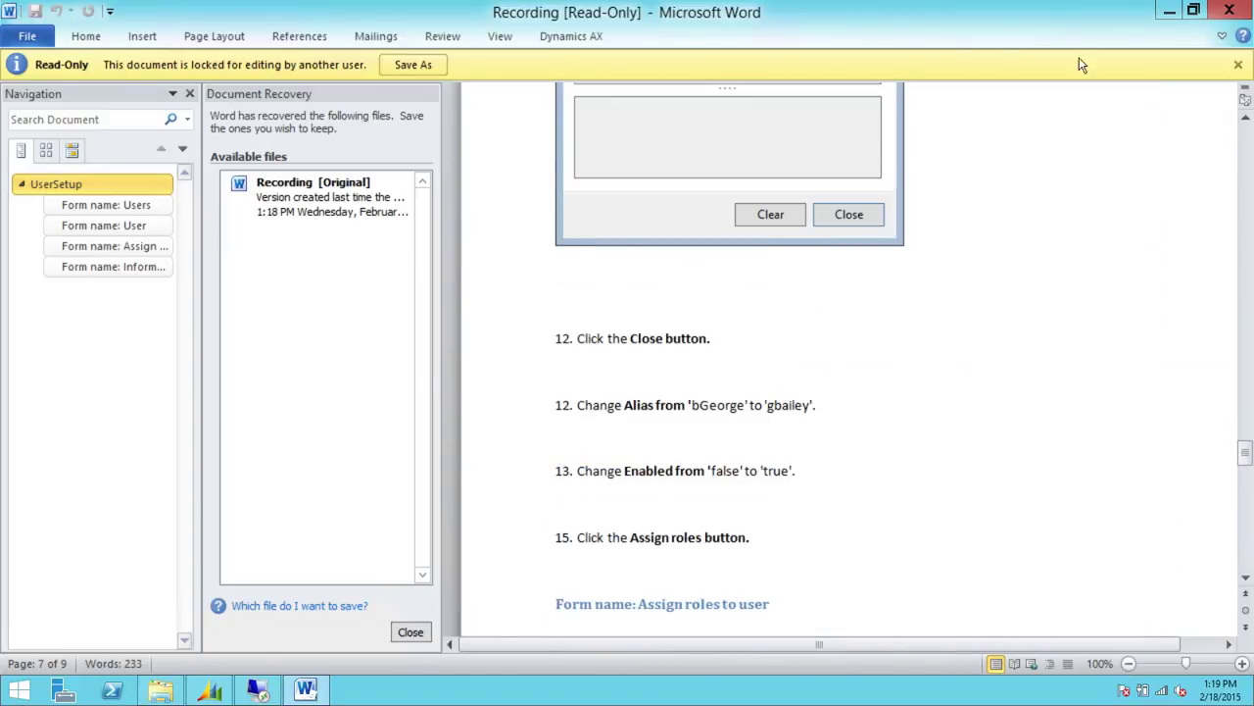
{"action": "left_click", "coordinate": [1232, 18]}
Close Word without saving the template and select the recording video file
{"action": "left_click", "coordinate": [602, 535]}
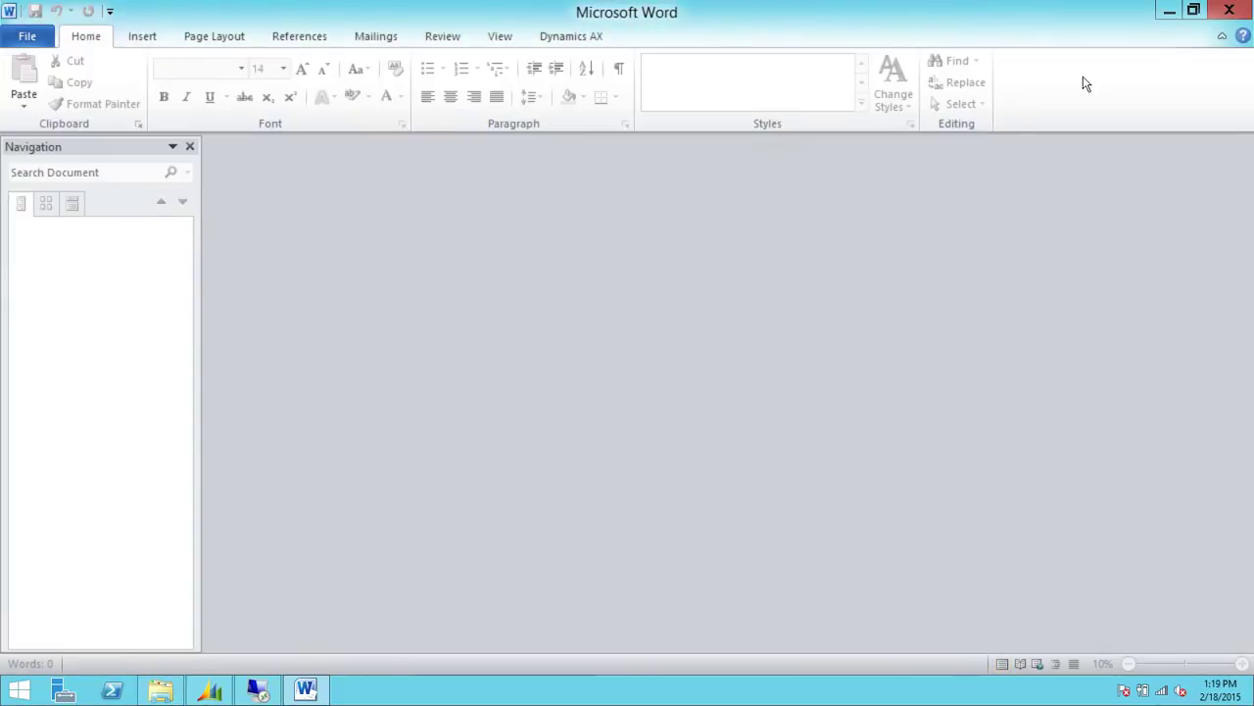
{"action": "left_click", "coordinate": [610, 374]}
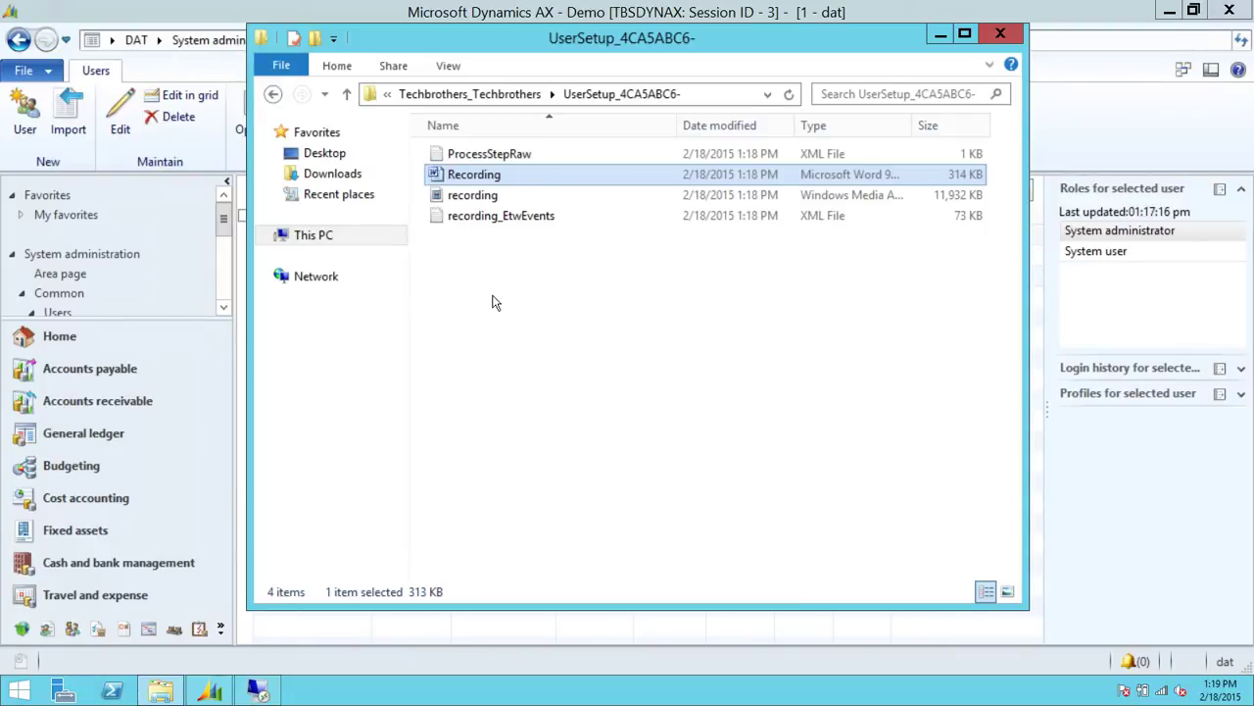
{"action": "left_click", "coordinate": [506, 199]}
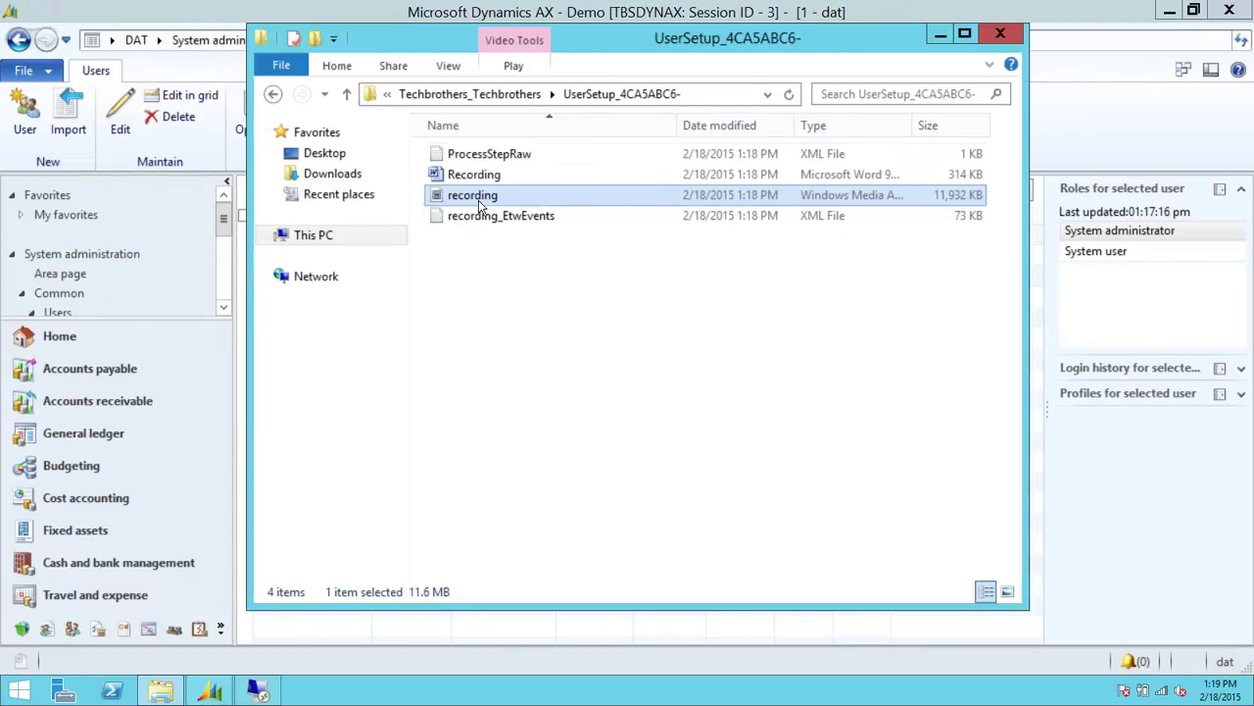
{"action": "mouse_move", "coordinate": [516, 204]}
Compare the Recording Word document and the recording video file in the UserSetup folder
{"action": "left_click", "coordinate": [607, 176]}
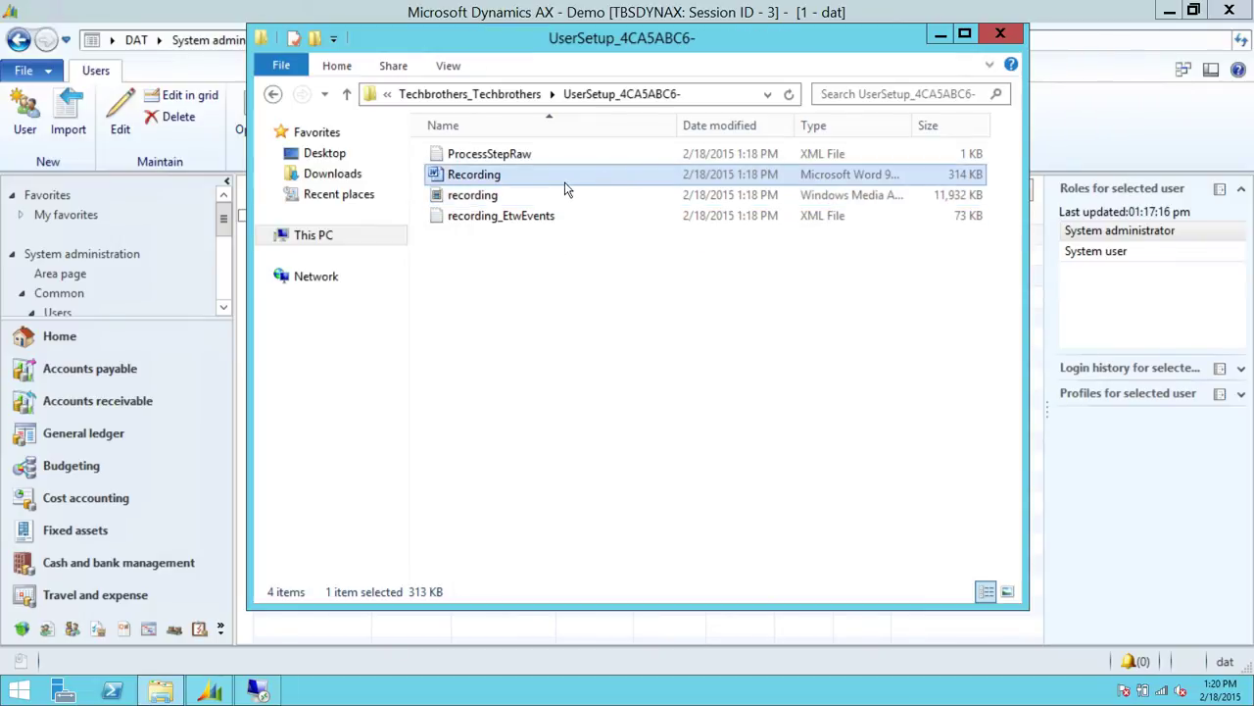
{"action": "left_click", "coordinate": [525, 199]}
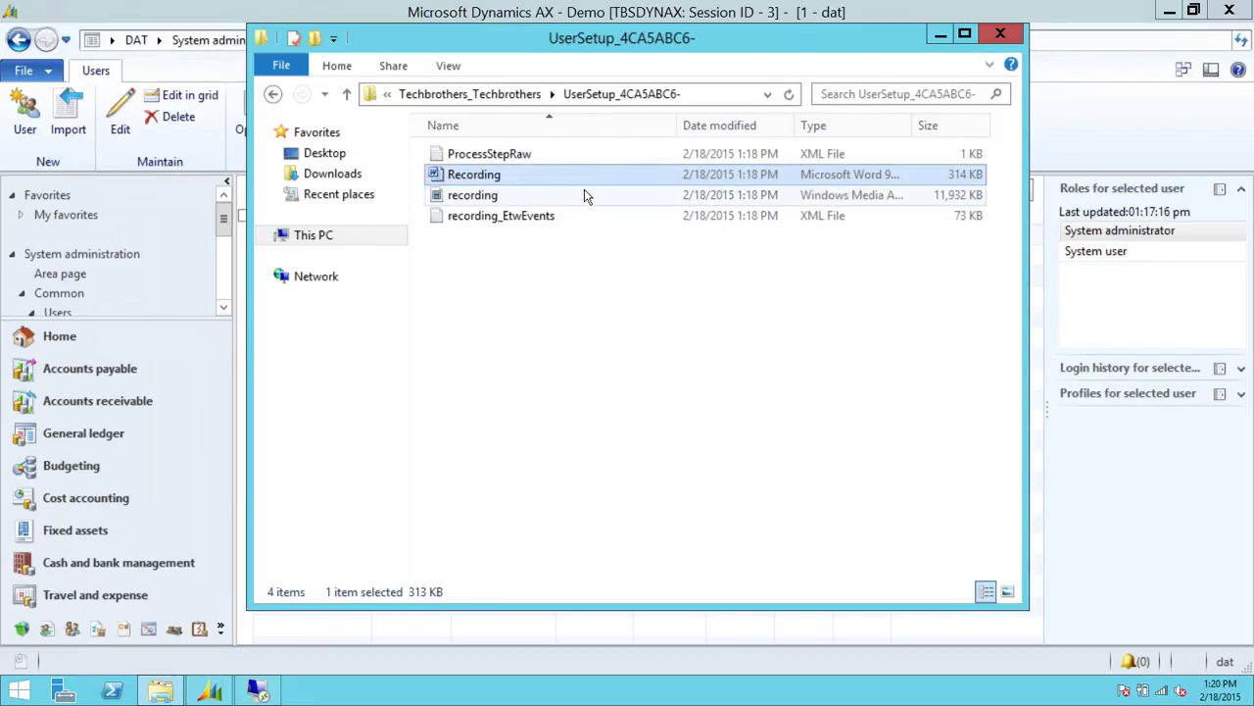
{"action": "left_click", "coordinate": [517, 199]}
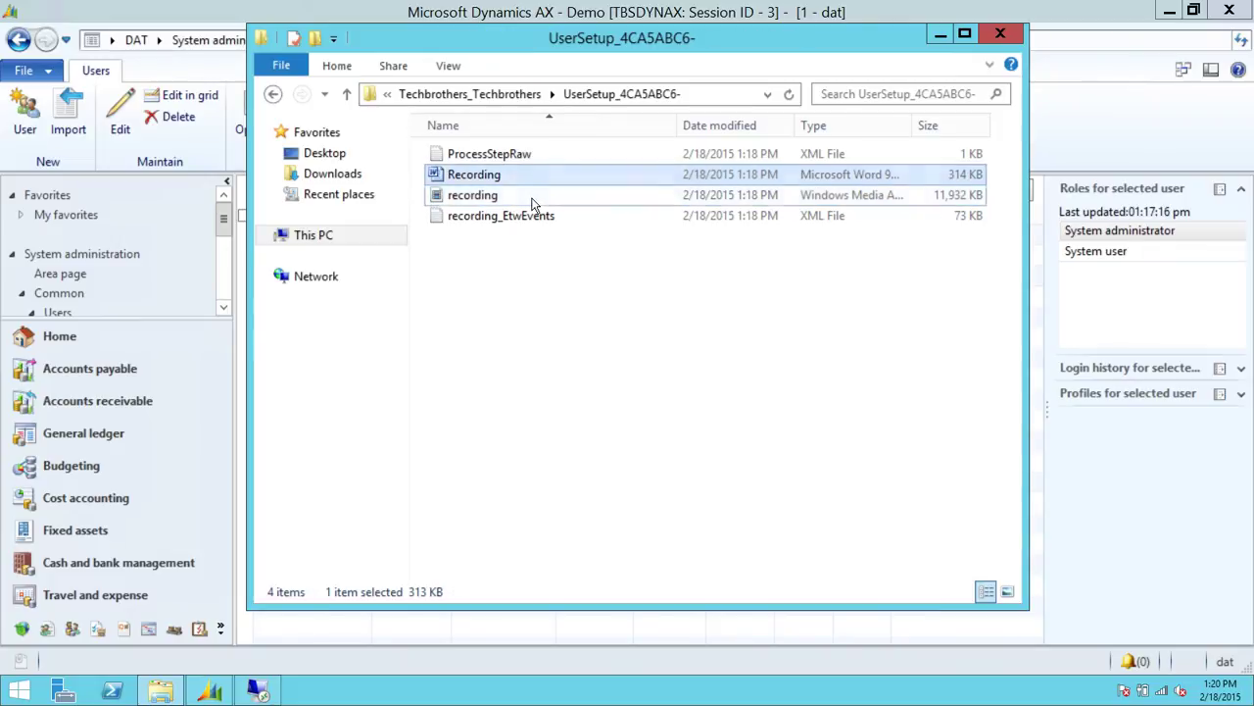
{"action": "left_click", "coordinate": [519, 198]}
{"action": "left_click", "coordinate": [540, 177]}
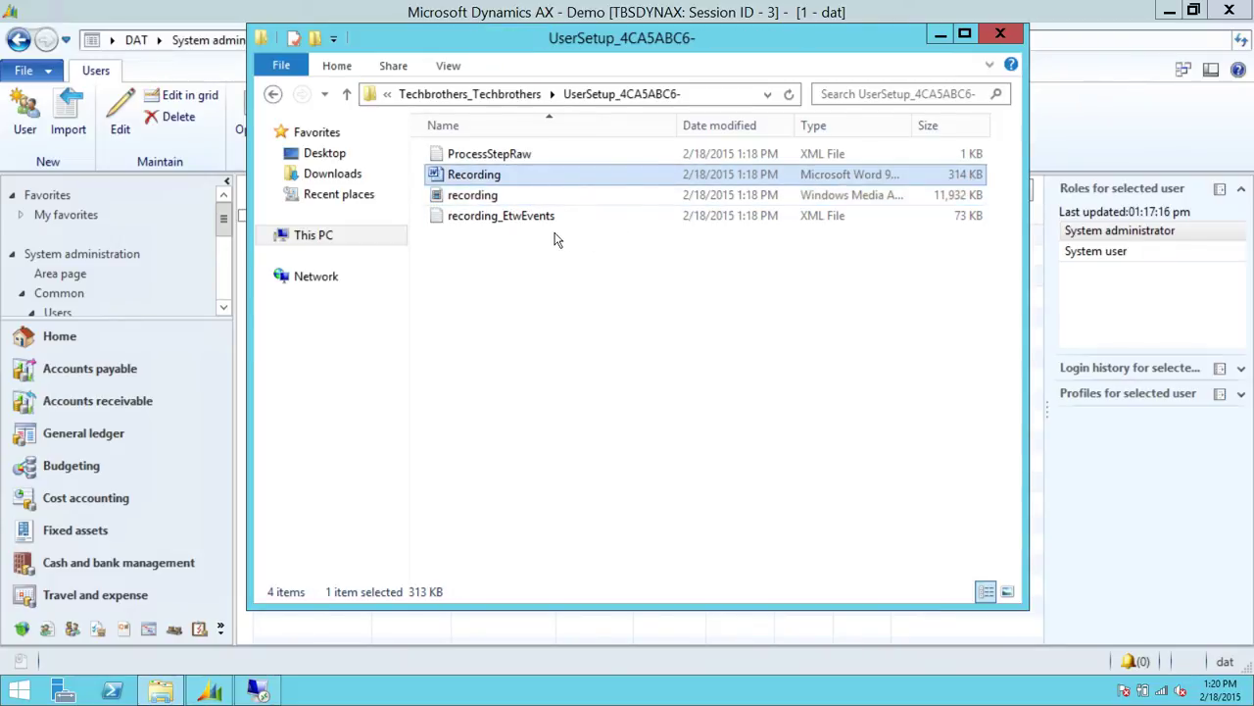
{"action": "double_click", "coordinate": [526, 157]}
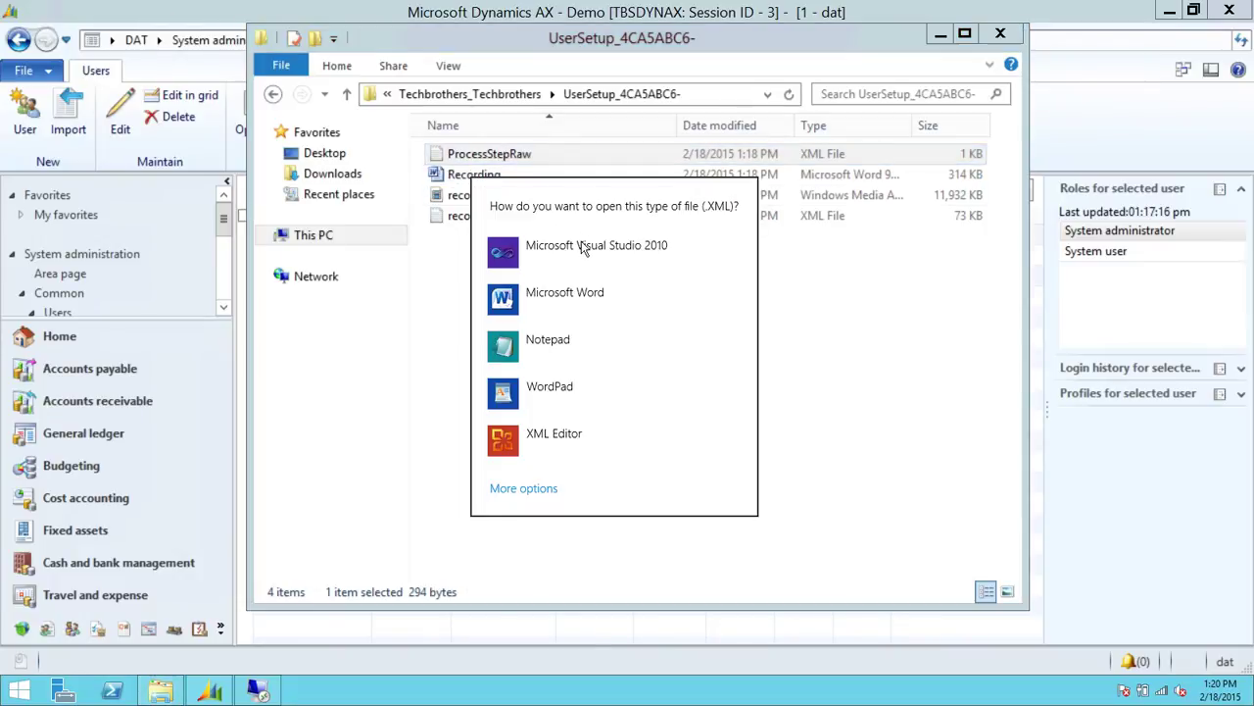
{"action": "left_click", "coordinate": [575, 340]}
{"action": "left_click", "coordinate": [350, 180]}
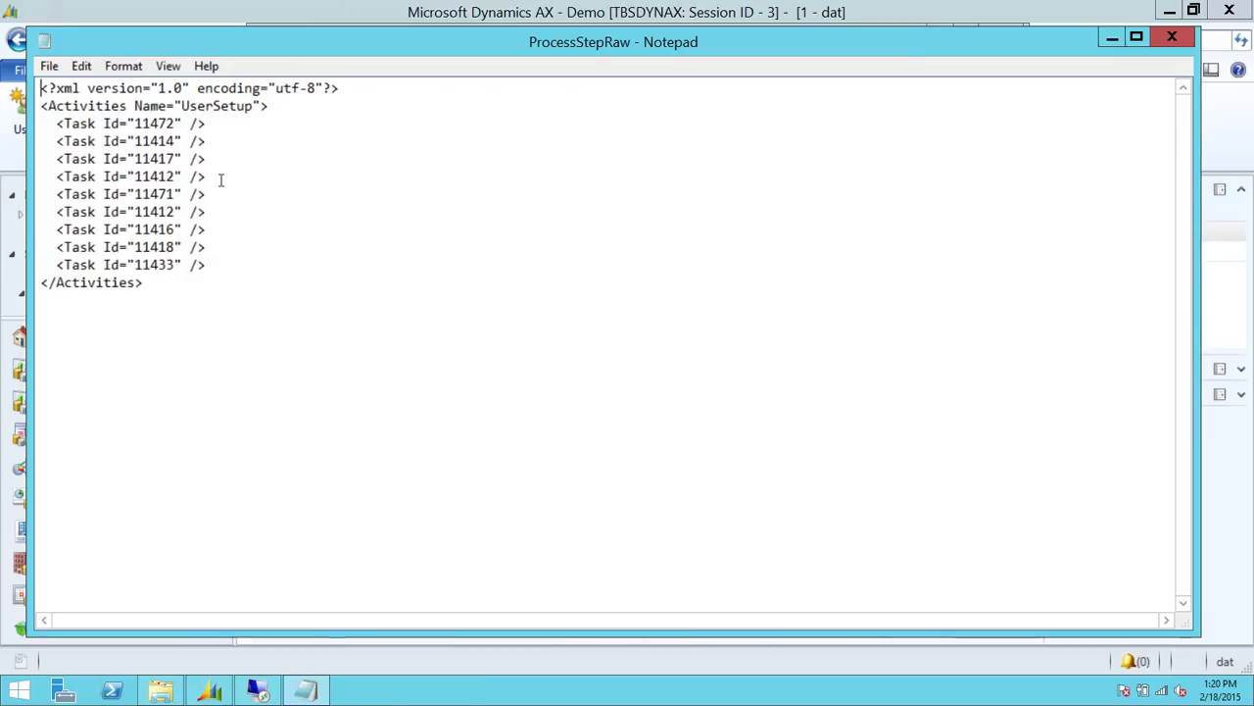
{"action": "left_click", "coordinate": [1172, 36]}
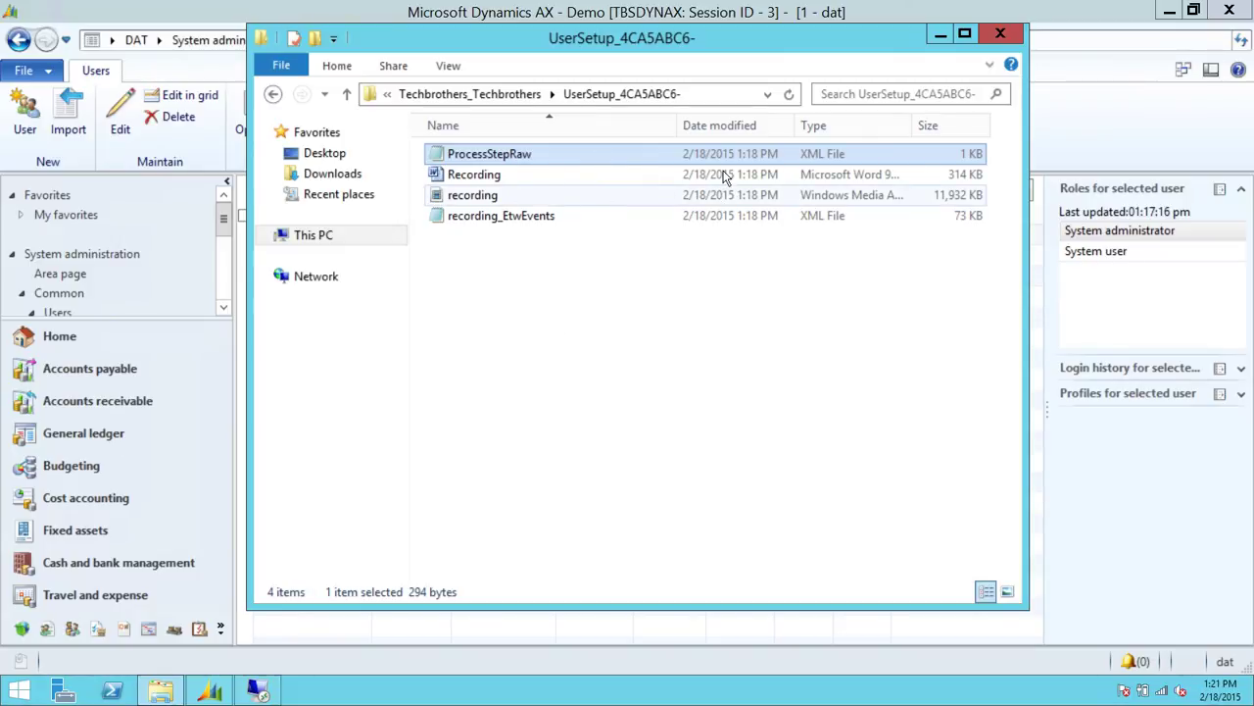
{"action": "left_click", "coordinate": [537, 221]}
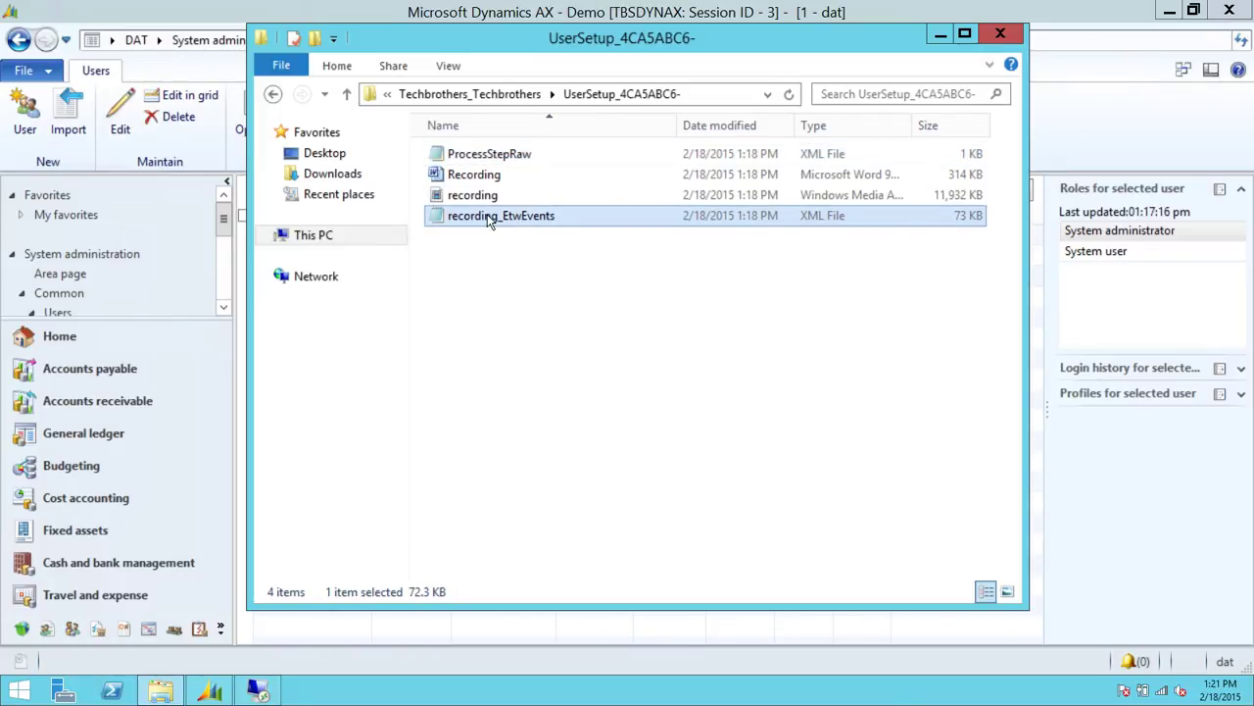
{"action": "double_click", "coordinate": [488, 216]}
{"action": "scroll", "coordinate": [1127, 132], "scroll_direction": "down", "scroll_amount": 5}
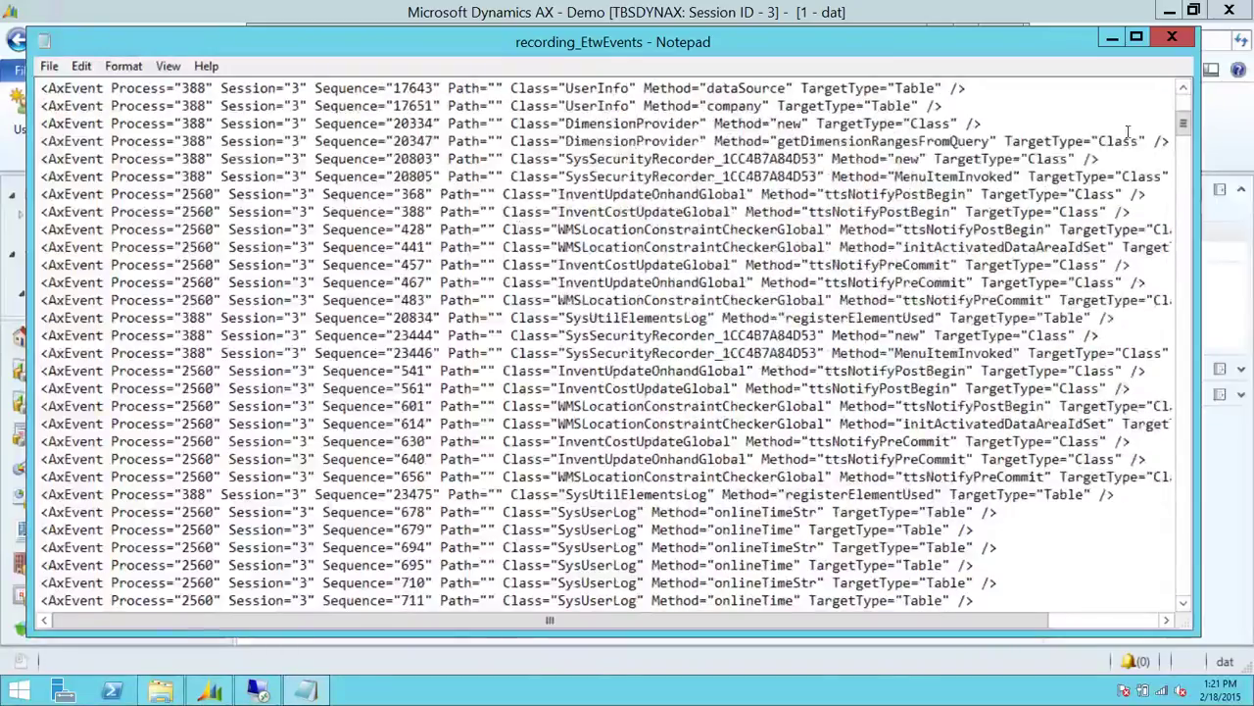
{"action": "left_click_drag", "start_coordinate": [1184, 128], "coordinate": [1193, 601]}
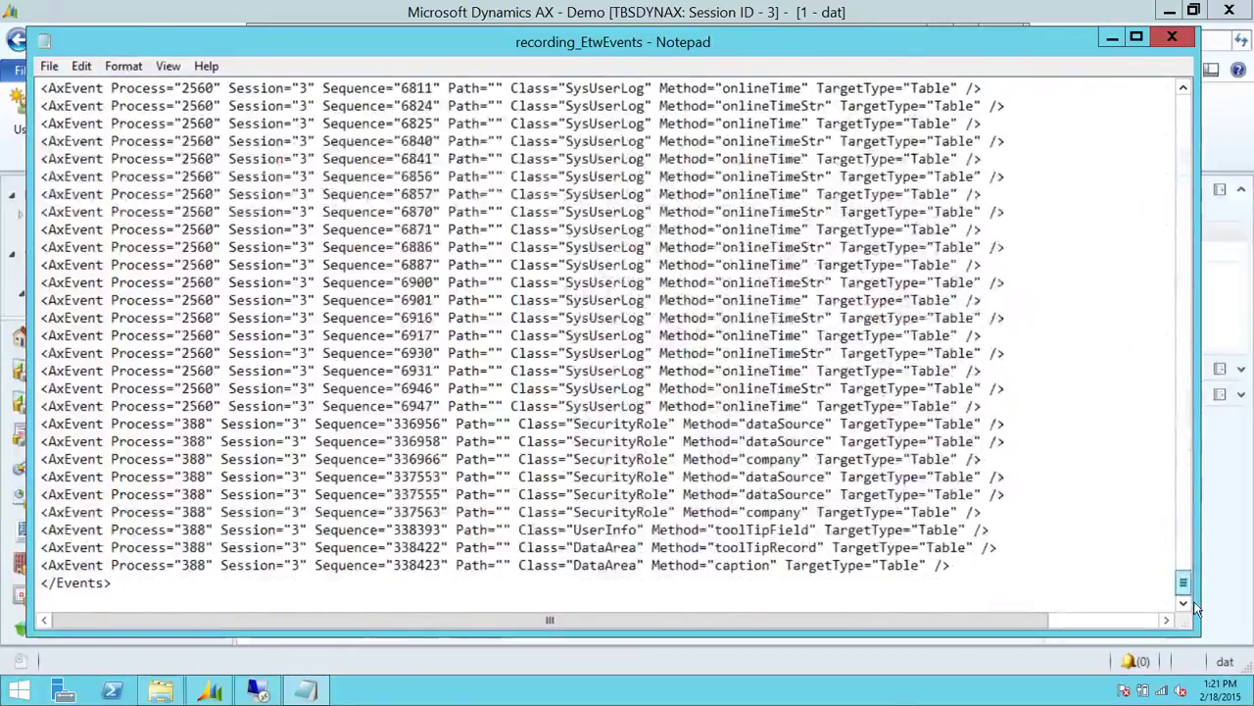
{"action": "left_click", "coordinate": [1171, 39]}
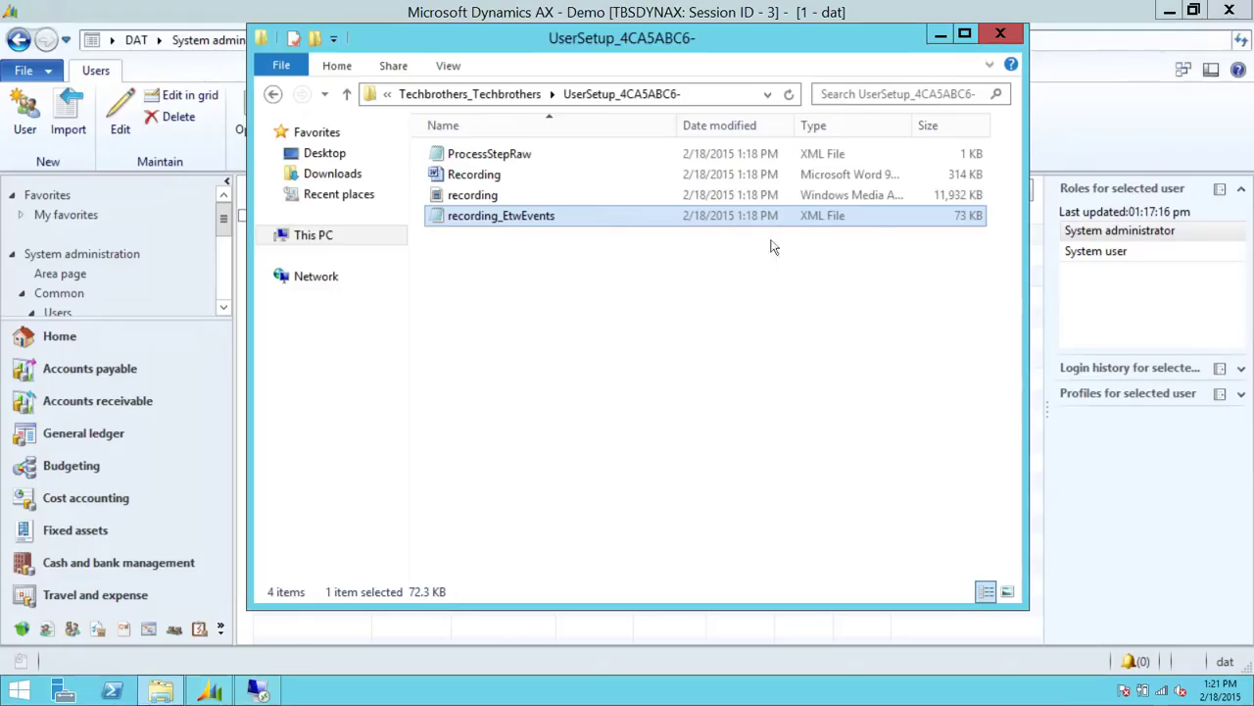